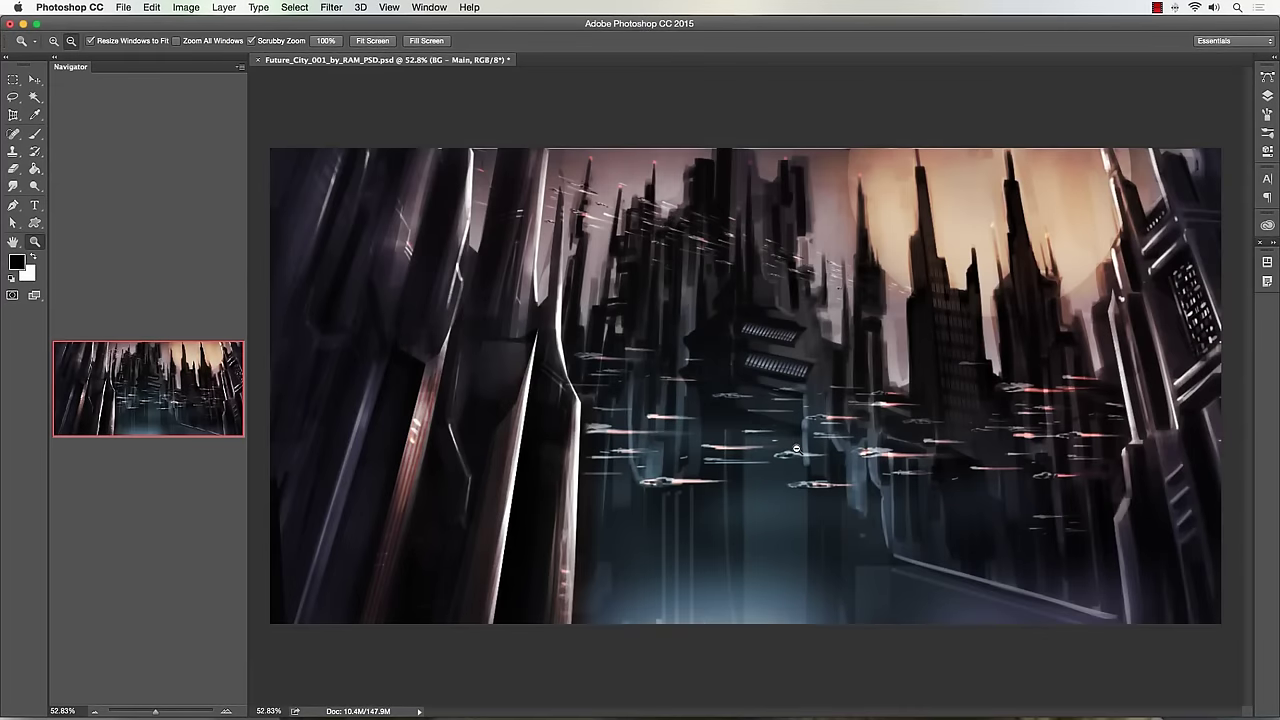
pyautogui.moveTo(808, 466)
pyautogui.mouseDown()
pyautogui.moveTo(830, 466)
pyautogui.moveTo(809, 463)
pyautogui.mouseUp()
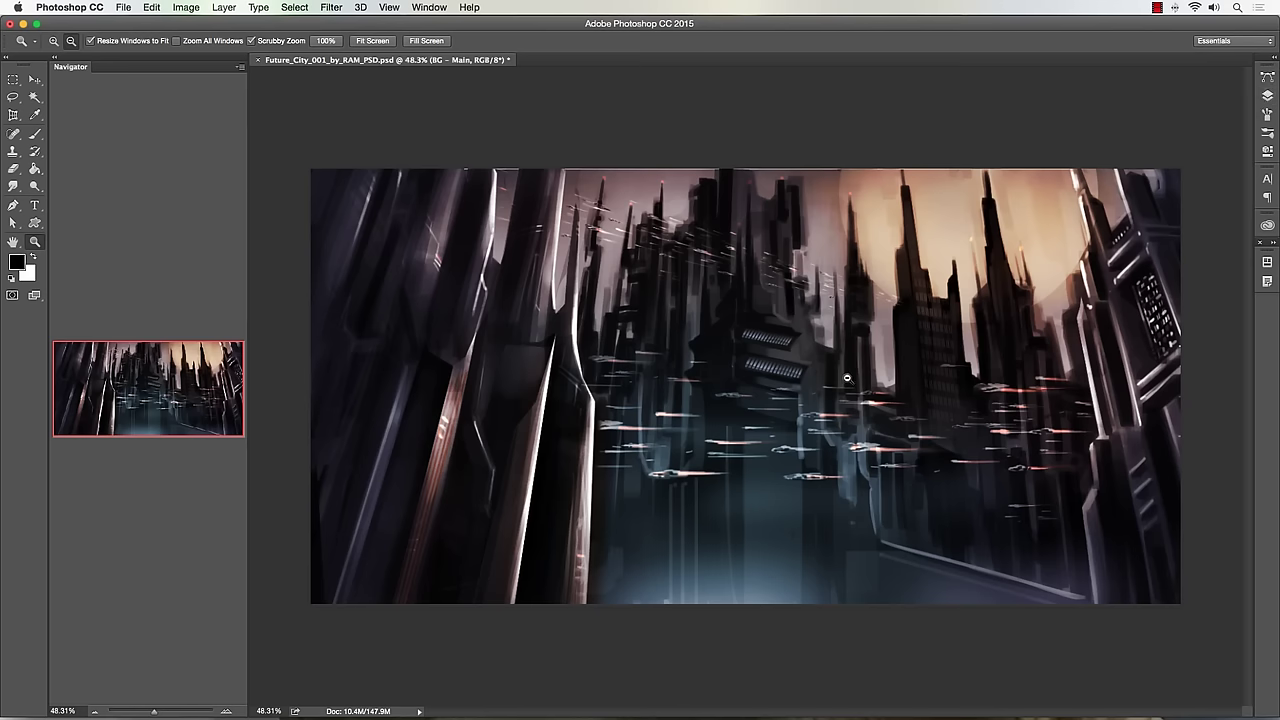
pyautogui.scroll(1, 847, 378)
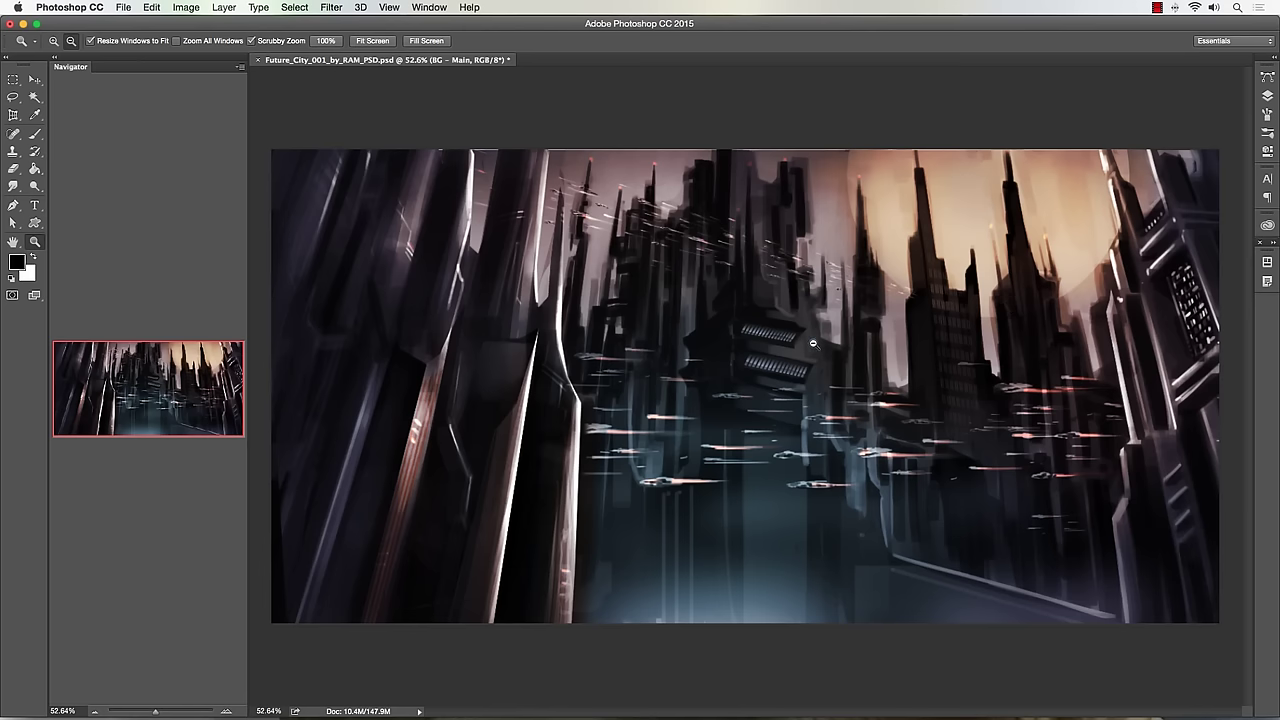
pyautogui.moveTo(773, 337)
pyautogui.mouseDown()
pyautogui.moveTo(840, 342)
pyautogui.moveTo(780, 347)
pyautogui.mouseUp()
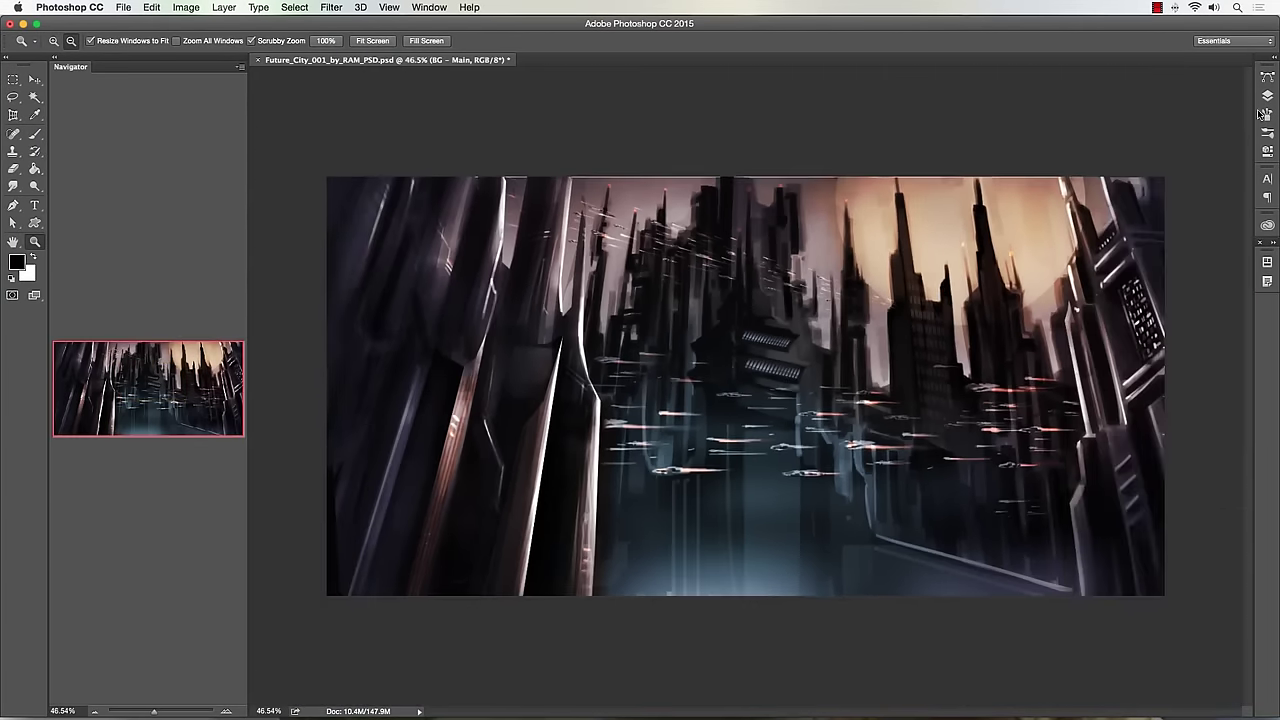
# - Isolate the BG - Main layer to check its contents, and show all the other layers again
pyautogui.click(1270, 95)
pyautogui.keyDown('alt'); pyautogui.click(1028, 493); pyautogui.keyUp('alt')
pyautogui.keyDown('alt'); pyautogui.click(1028, 493); pyautogui.keyUp('alt')
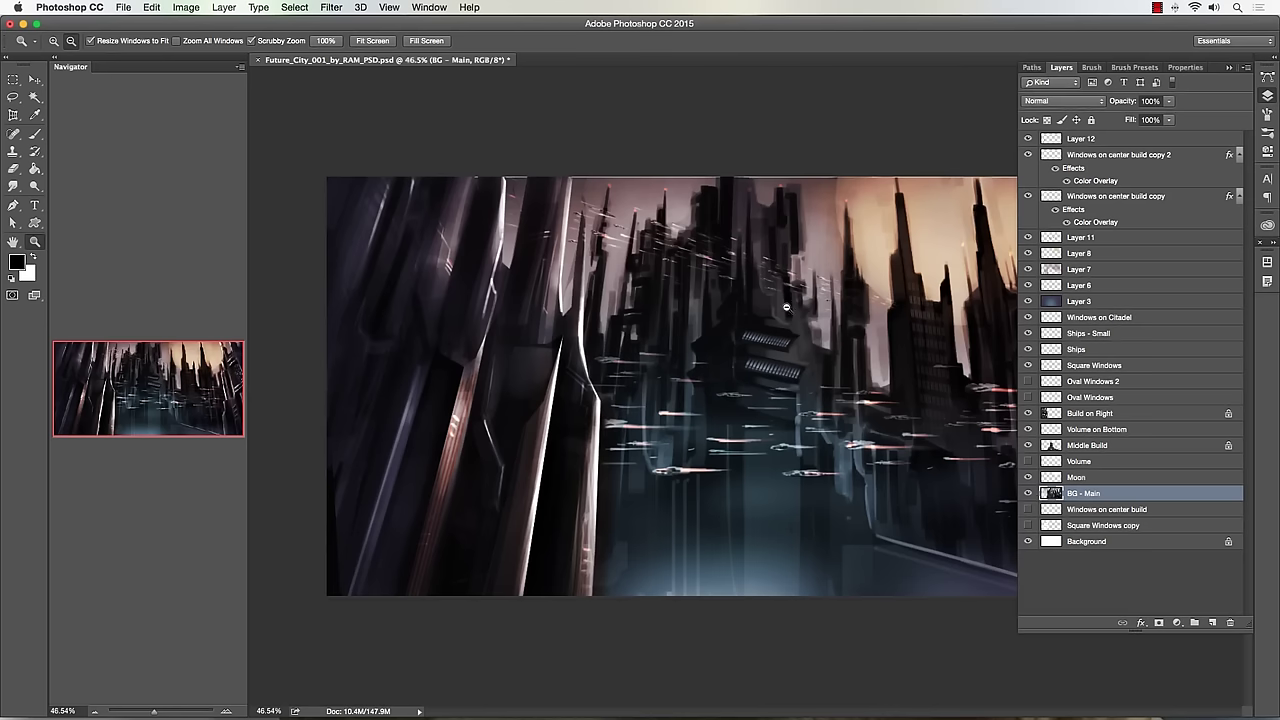
# - Switch to the Brush tool and load the Square Head Brush 002 preset
pyautogui.scroll(2, 659, 322)
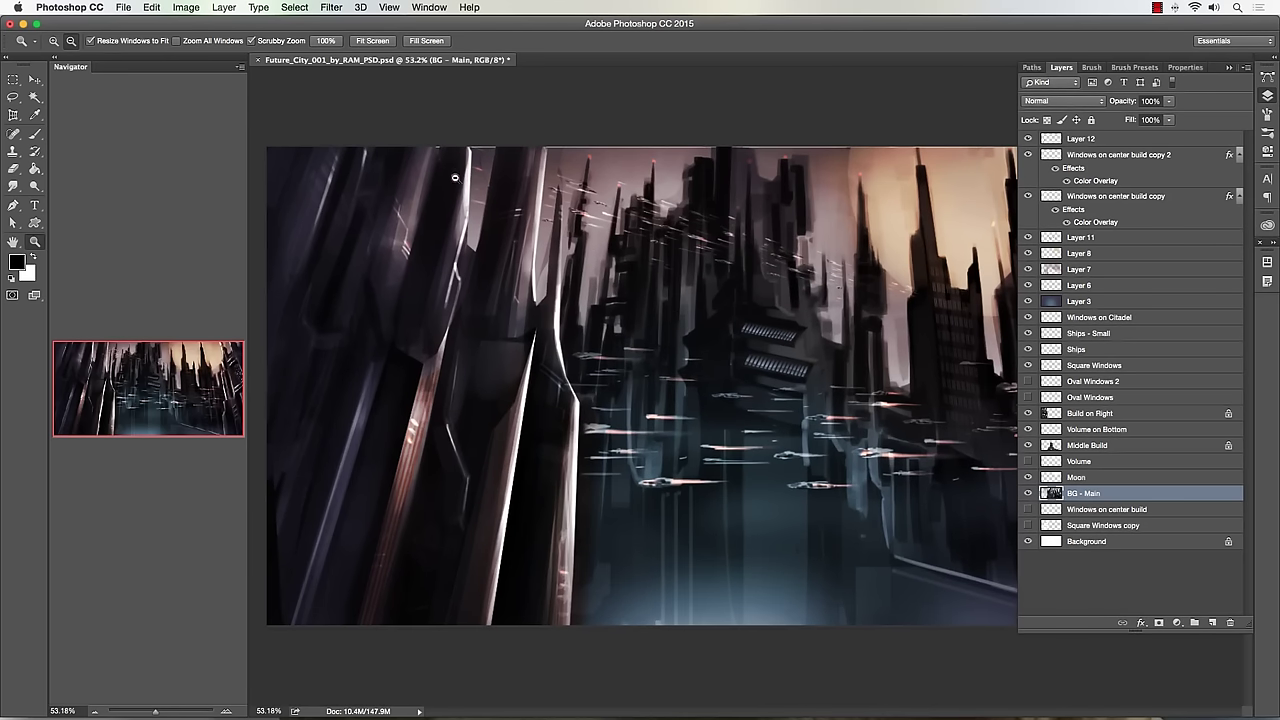
pyautogui.click(37, 135)
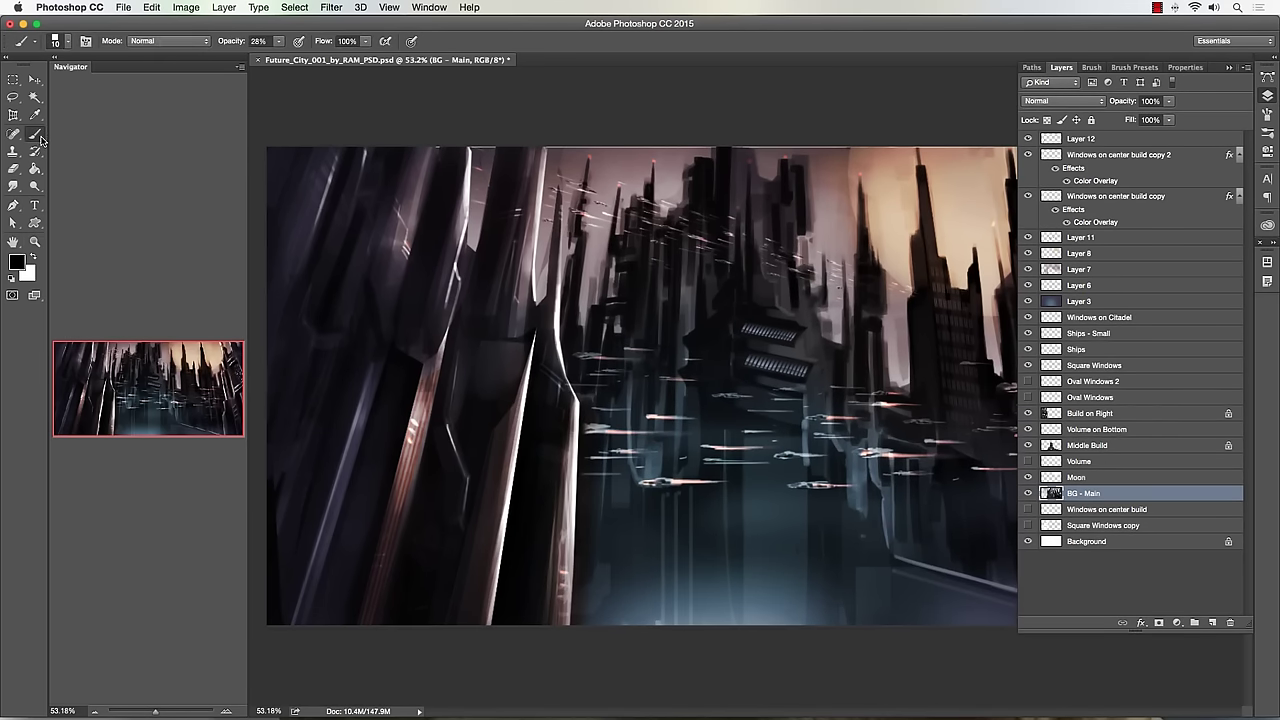
pyautogui.click(72, 42)
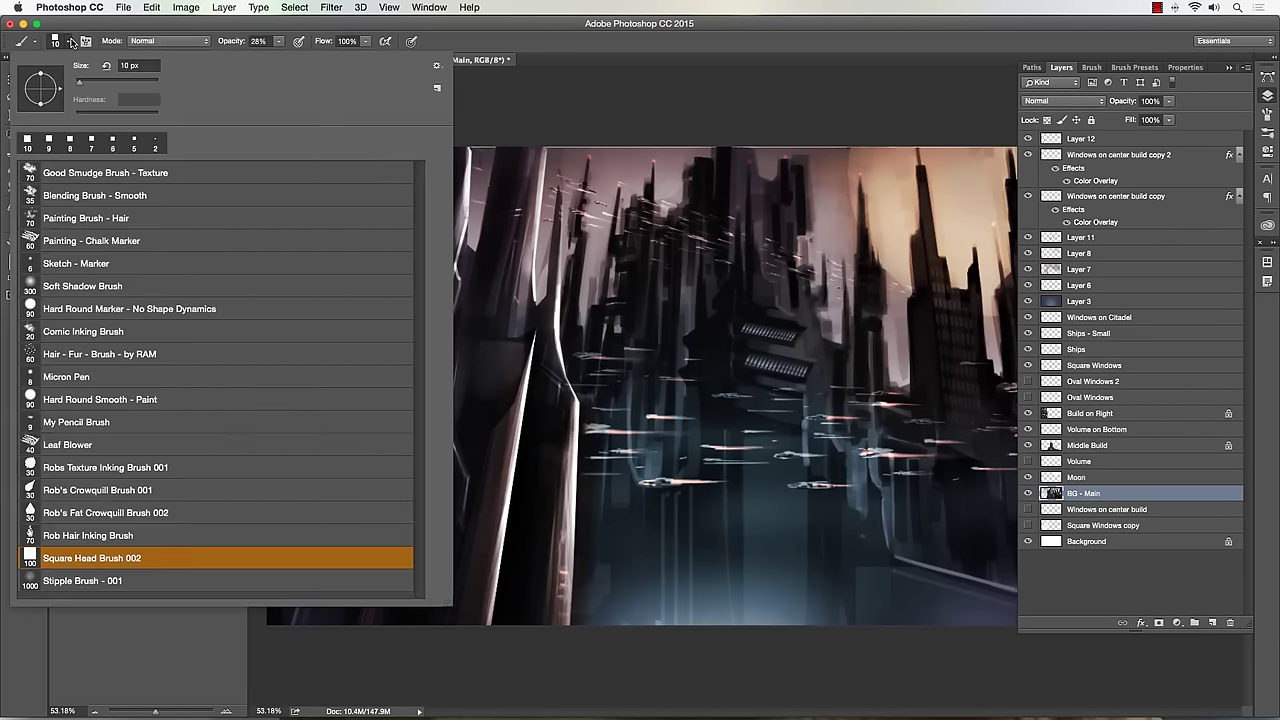
pyautogui.click(110, 558)
pyautogui.click(578, 112)
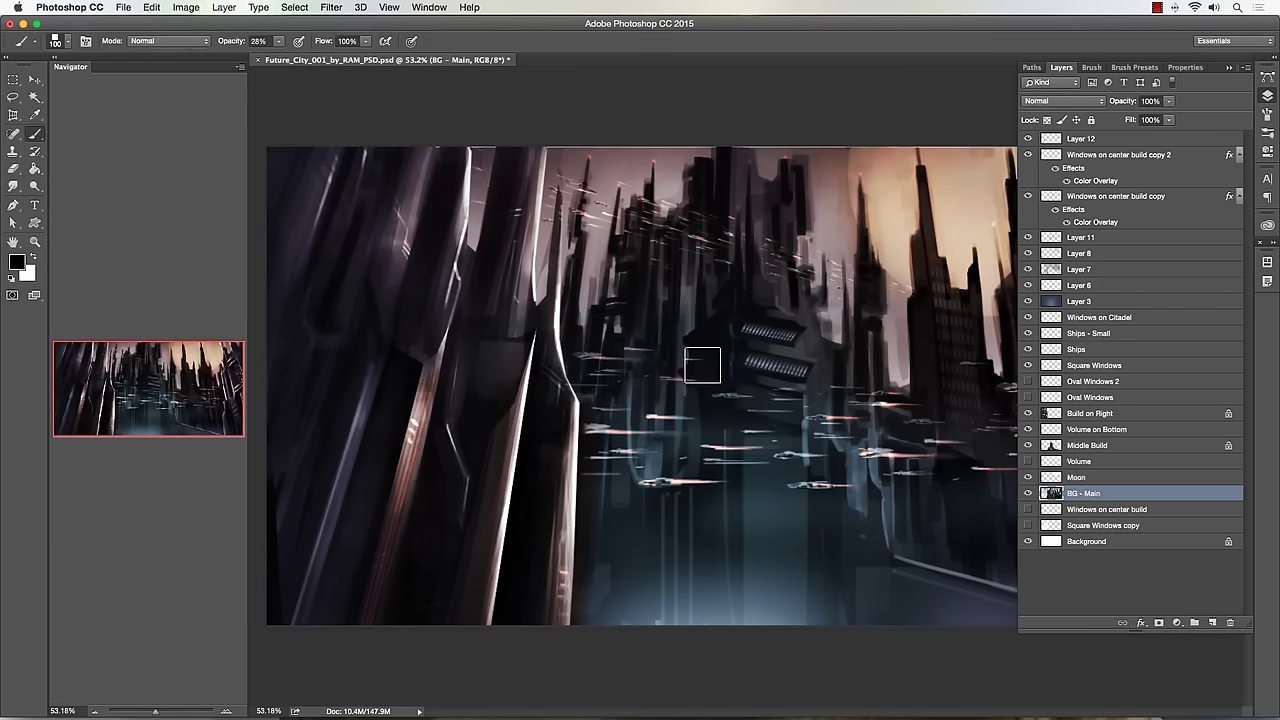
# - Review the square brush's Transfer and Brush Tip Shape settings
pyautogui.click(1267, 116)
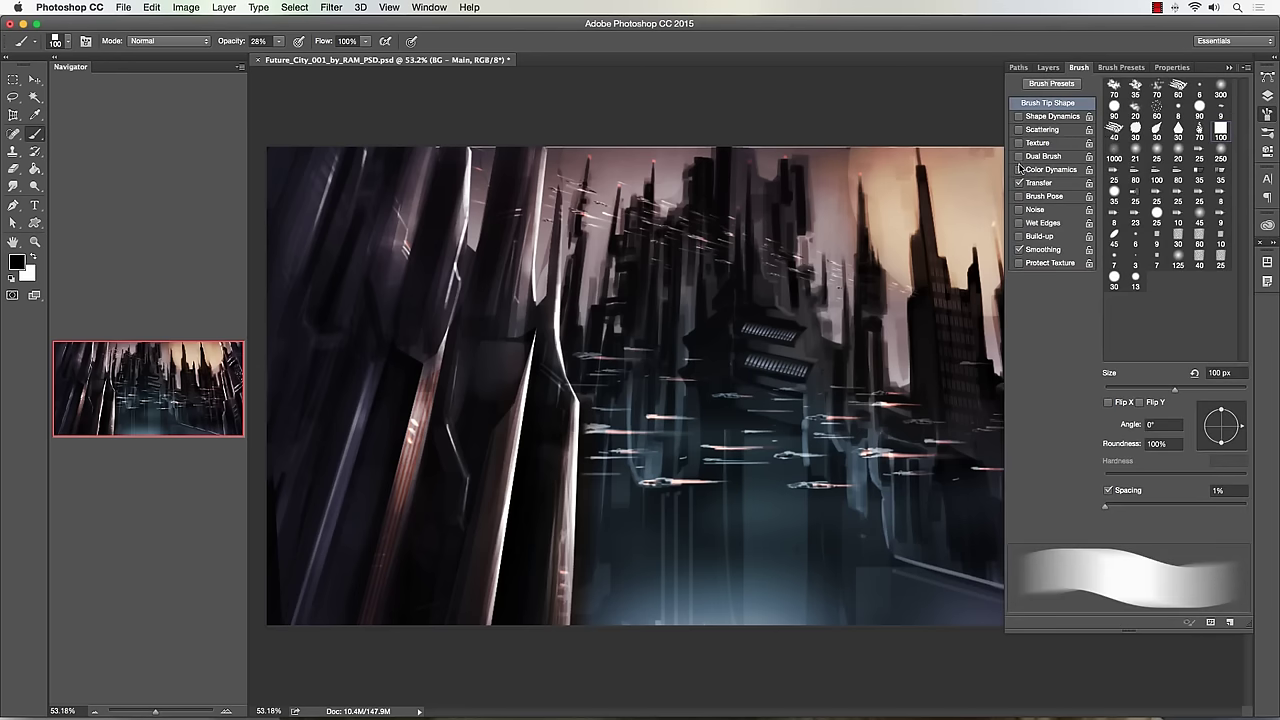
pyautogui.click(1038, 184)
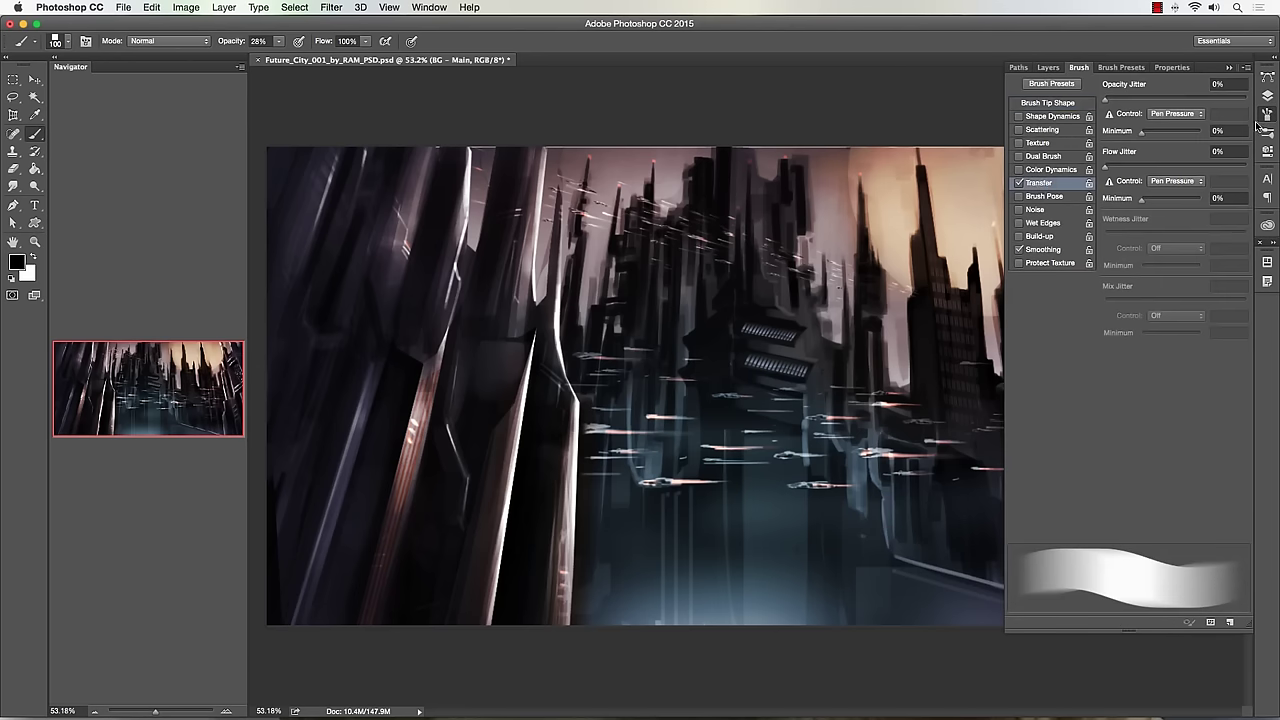
pyautogui.click(1050, 103)
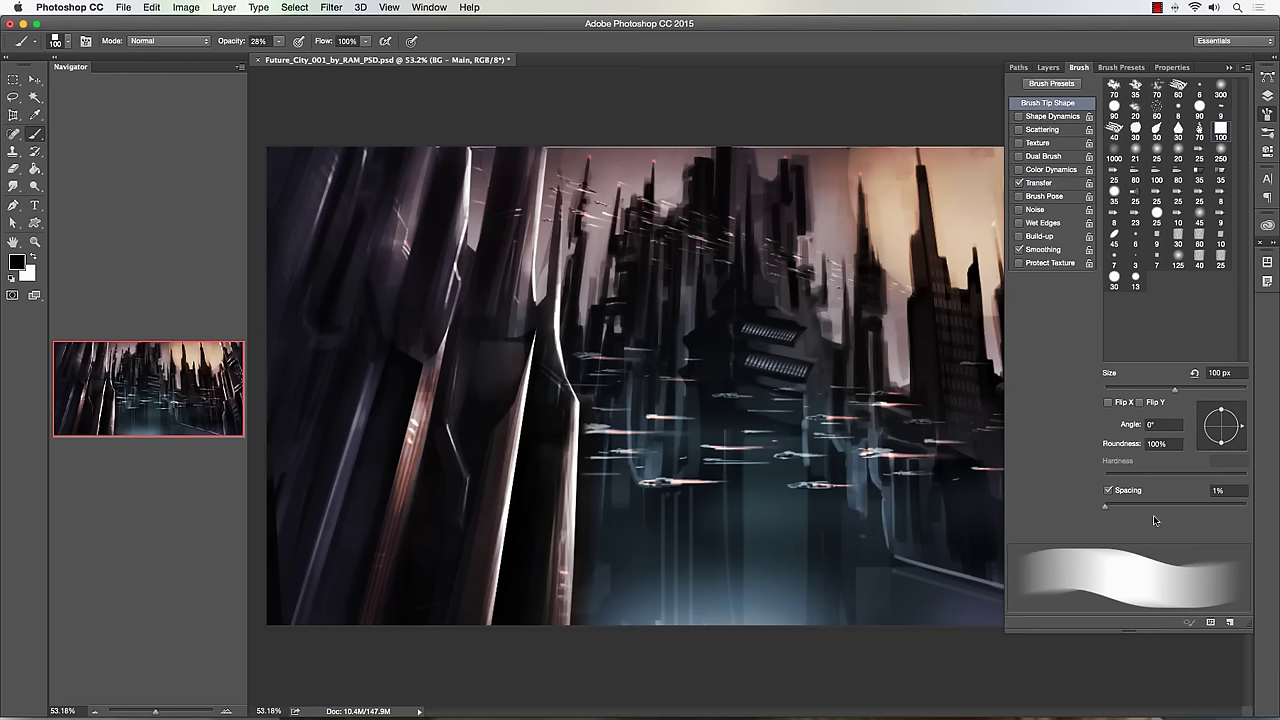
pyautogui.click(1266, 116)
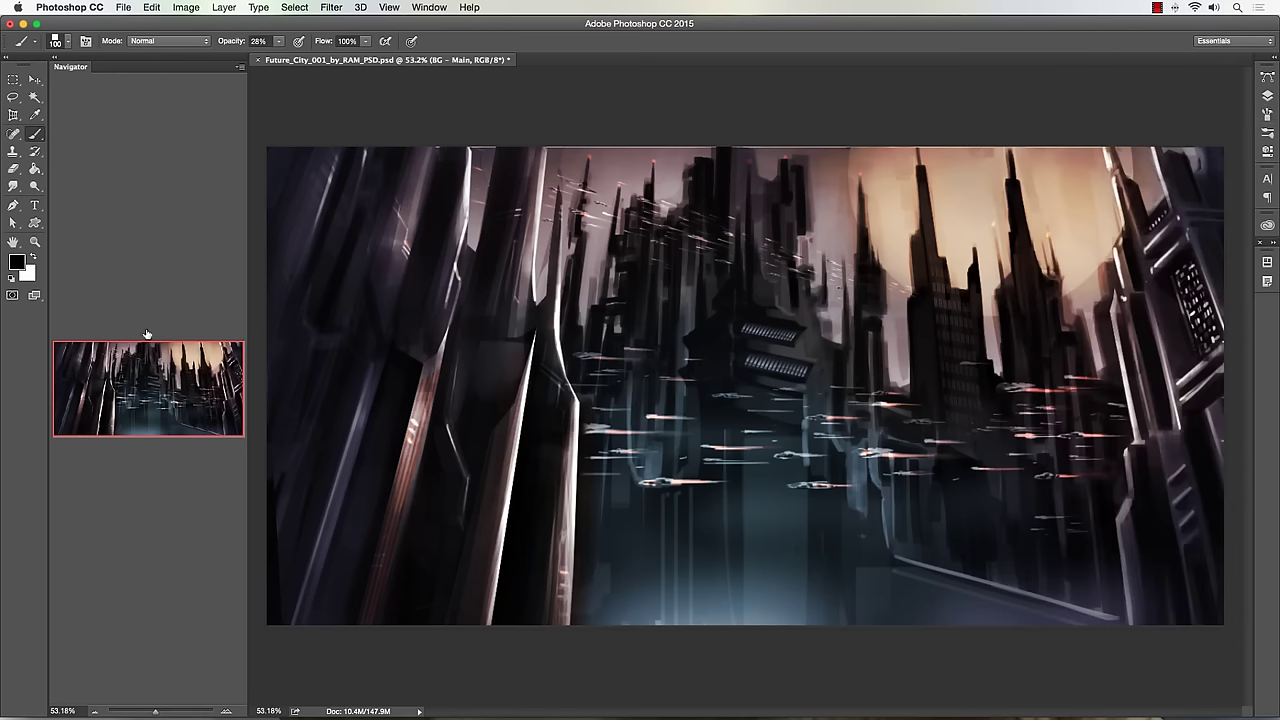
# - Hide and show the BG - Main and Middle Build layers in turn to check what each contains
pyautogui.click(1266, 100)
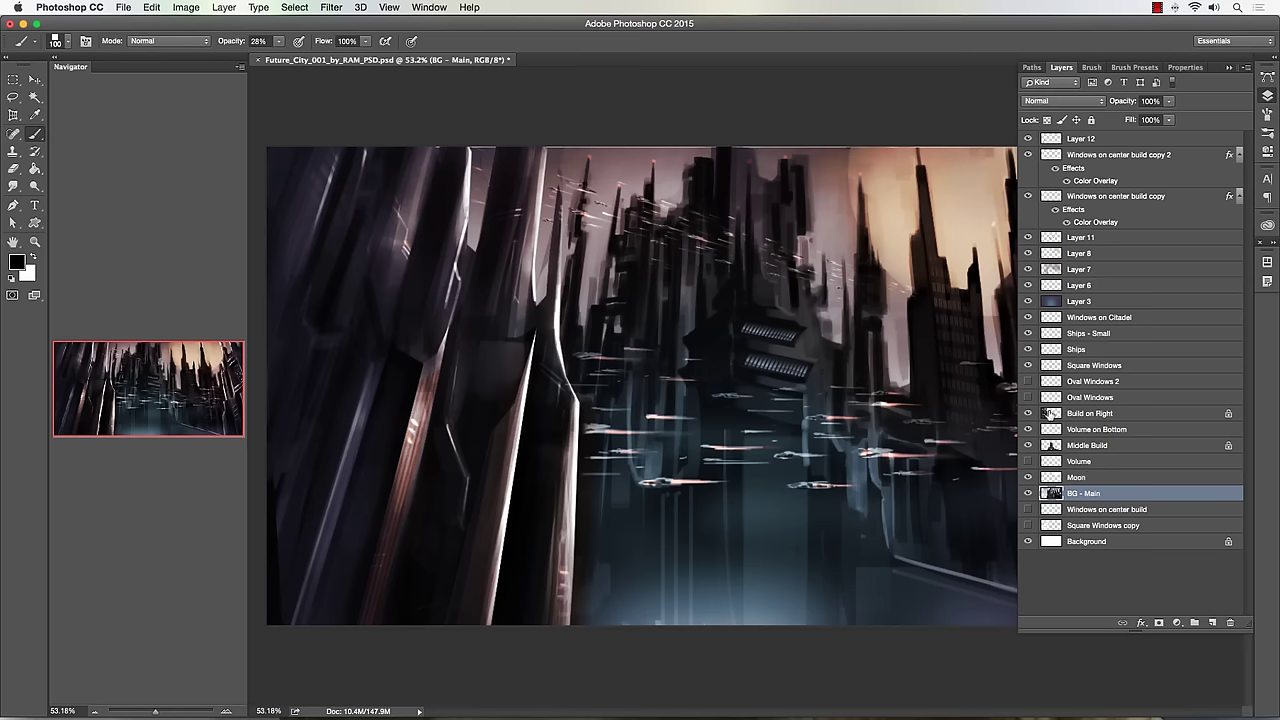
pyautogui.click(1029, 494)
pyautogui.click(1029, 494)
pyautogui.click(1029, 445)
pyautogui.click(1029, 445)
pyautogui.click(1267, 95)
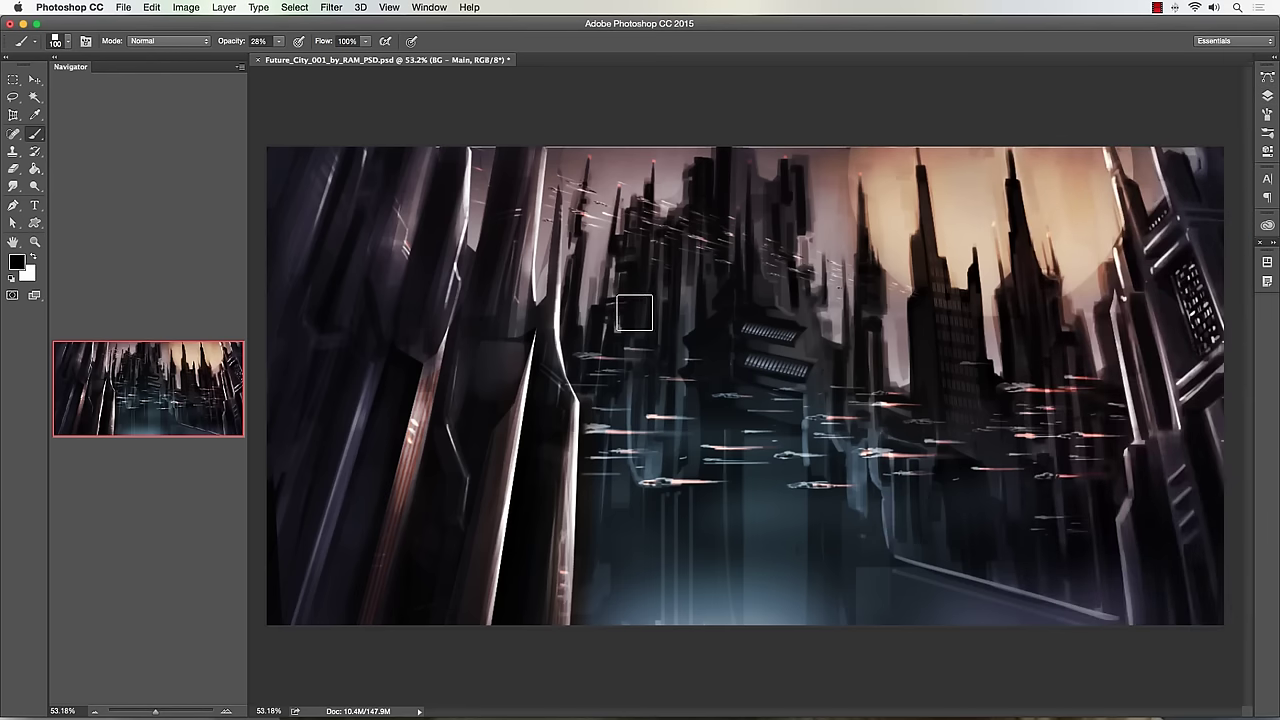
# - Reduce the square brush to 20 px and make white the foreground colour for painting on the central towers
pyautogui.press('[')
pyautogui.press('[')
pyautogui.press('[')
pyautogui.press('[')
pyautogui.press('[')
pyautogui.press('z')
pyautogui.moveTo(690, 210)
pyautogui.mouseDown()
pyautogui.moveTo(768, 182)
pyautogui.moveTo(703, 302)
pyautogui.mouseUp()
pyautogui.click(36, 134)
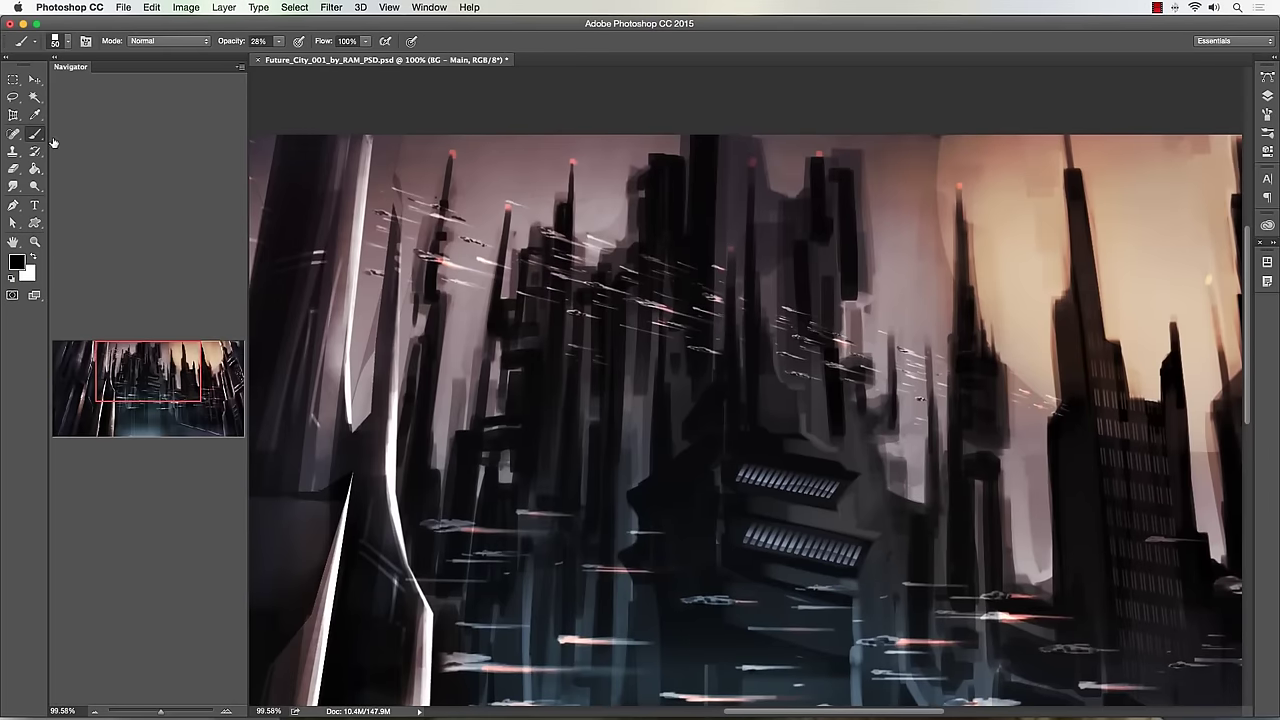
pyautogui.press('[')
pyautogui.press('[')
pyautogui.press('[')
pyautogui.press('[')
pyautogui.press('[')
pyautogui.press('[')
pyautogui.press('x')
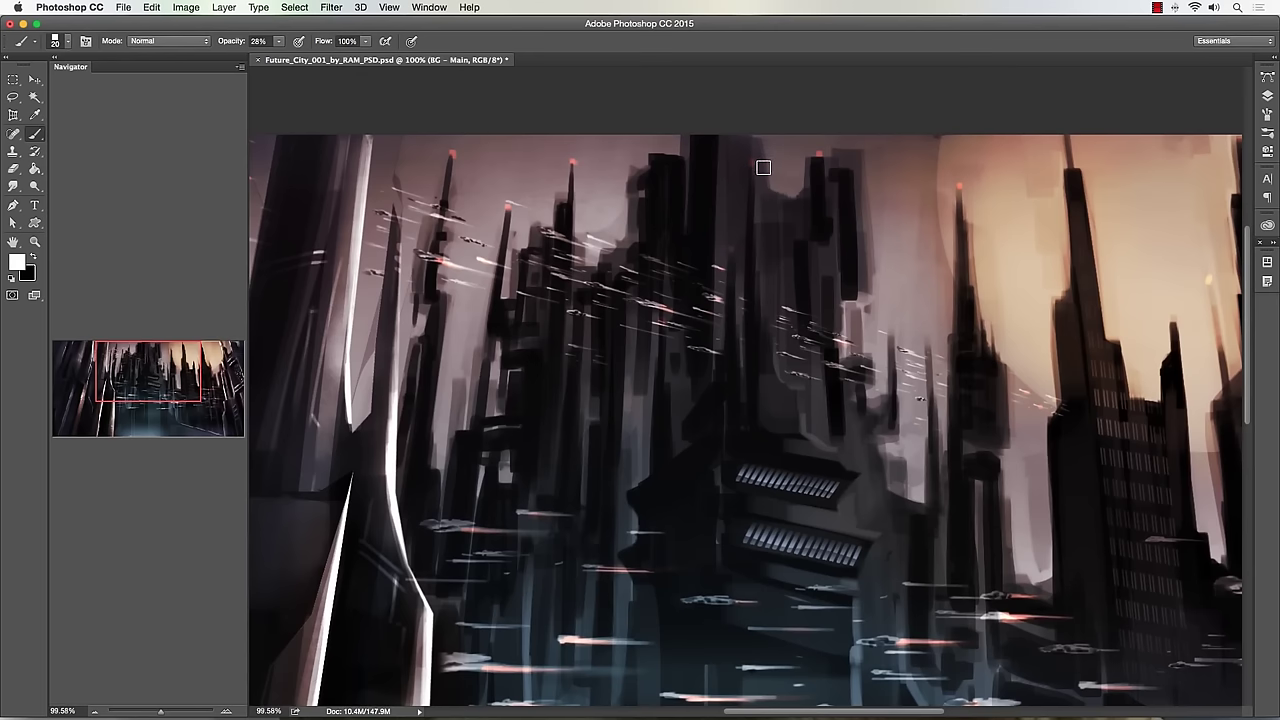
# - Paint a faint white highlight down the dark central towers on the BG - Main layer with a slightly larger brush
pyautogui.press(']')
pyautogui.press(']')
pyautogui.moveTo(734, 189)
pyautogui.mouseDown()
pyautogui.moveTo(738, 262)
pyautogui.moveTo(737, 217)
pyautogui.moveTo(759, 234)
pyautogui.moveTo(769, 319)
pyautogui.moveTo(773, 208)
pyautogui.moveTo(780, 323)
pyautogui.mouseUp()
pyautogui.press('[')
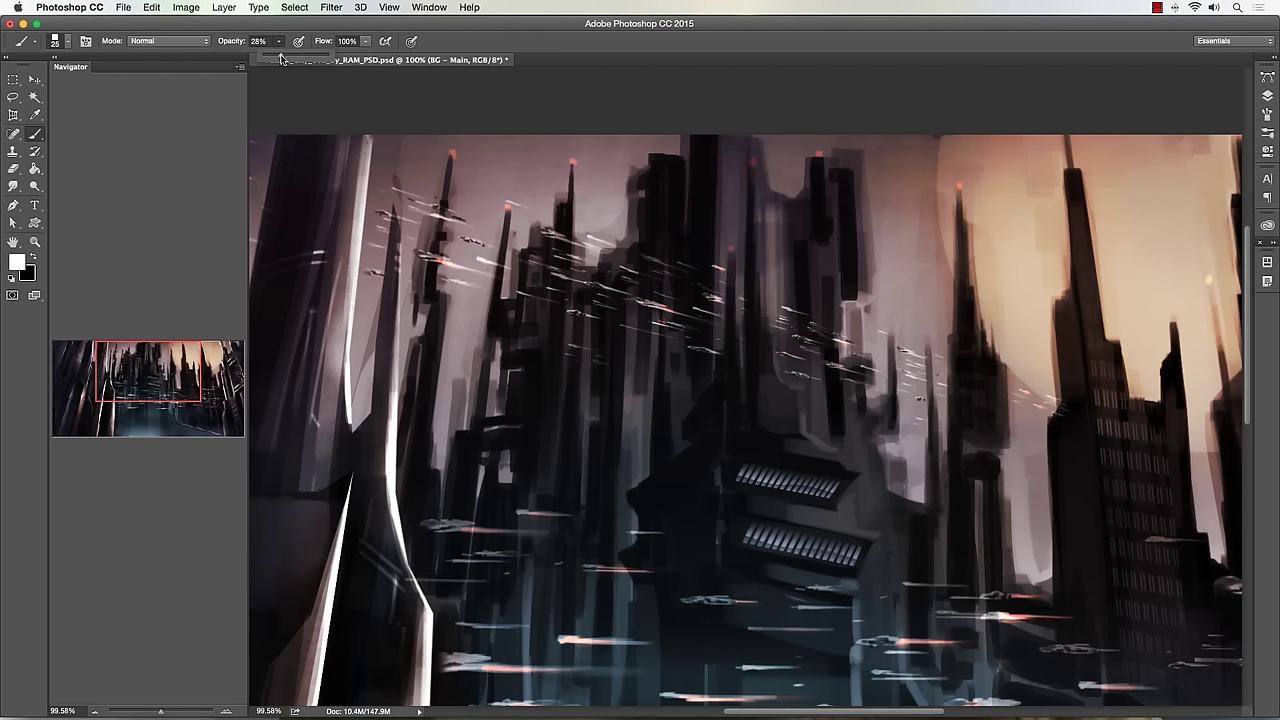
# - Set the brush opacity to 52% and enlarge the brush to 35 px
pyautogui.press('6')
pyautogui.press('1')
pyautogui.press('5')
pyautogui.press('3')
pyautogui.press(']')
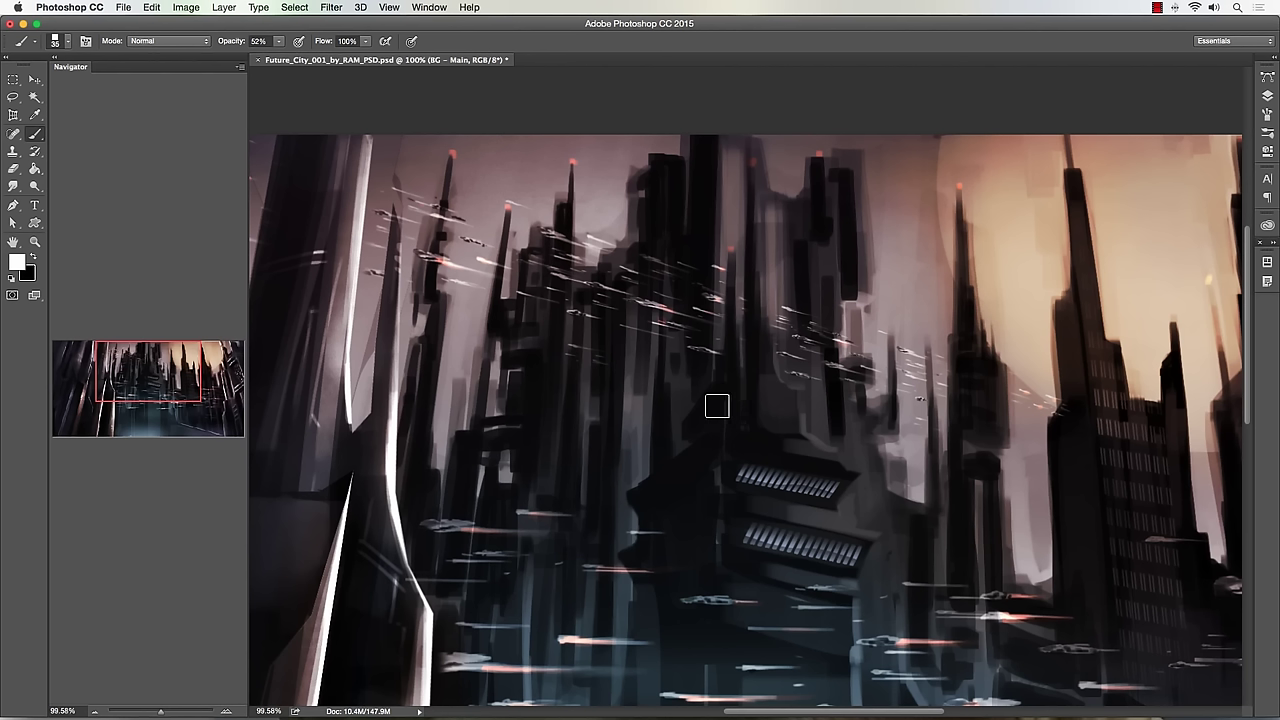
# - Paint narrow white highlights along the edges of the central towers with a smaller square brush, ending at 20 px
pyautogui.press('[')
pyautogui.press('[')
pyautogui.press('[')
pyautogui.press('[')
pyautogui.press('[')
pyautogui.press(']')
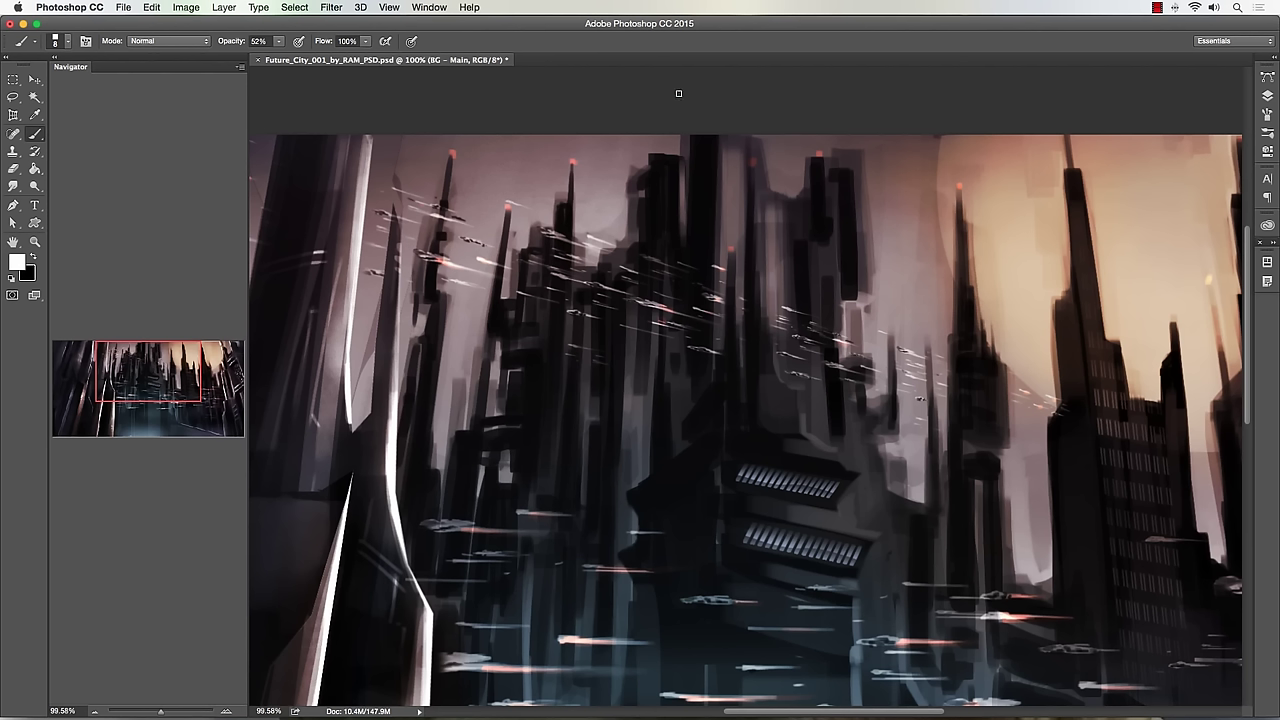
pyautogui.press(']')
pyautogui.moveTo(847, 181); pyautogui.dragTo(853, 290)
pyautogui.moveTo(676, 183); pyautogui.dragTo(679, 292)
pyautogui.press(']')
pyautogui.moveTo(645, 416)
pyautogui.mouseDown()
pyautogui.moveTo(648, 330)
pyautogui.moveTo(675, 356)
pyautogui.mouseUp()
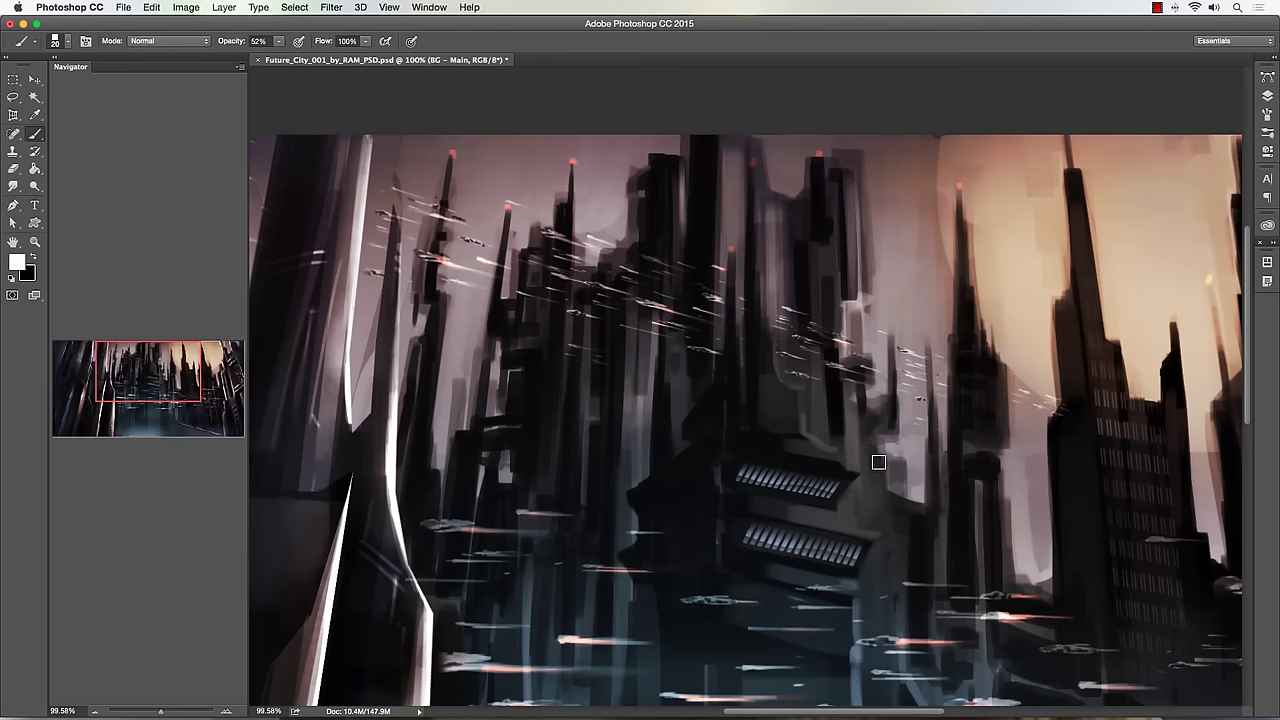
pyautogui.press(']')
pyautogui.press('[')
pyautogui.press('[')
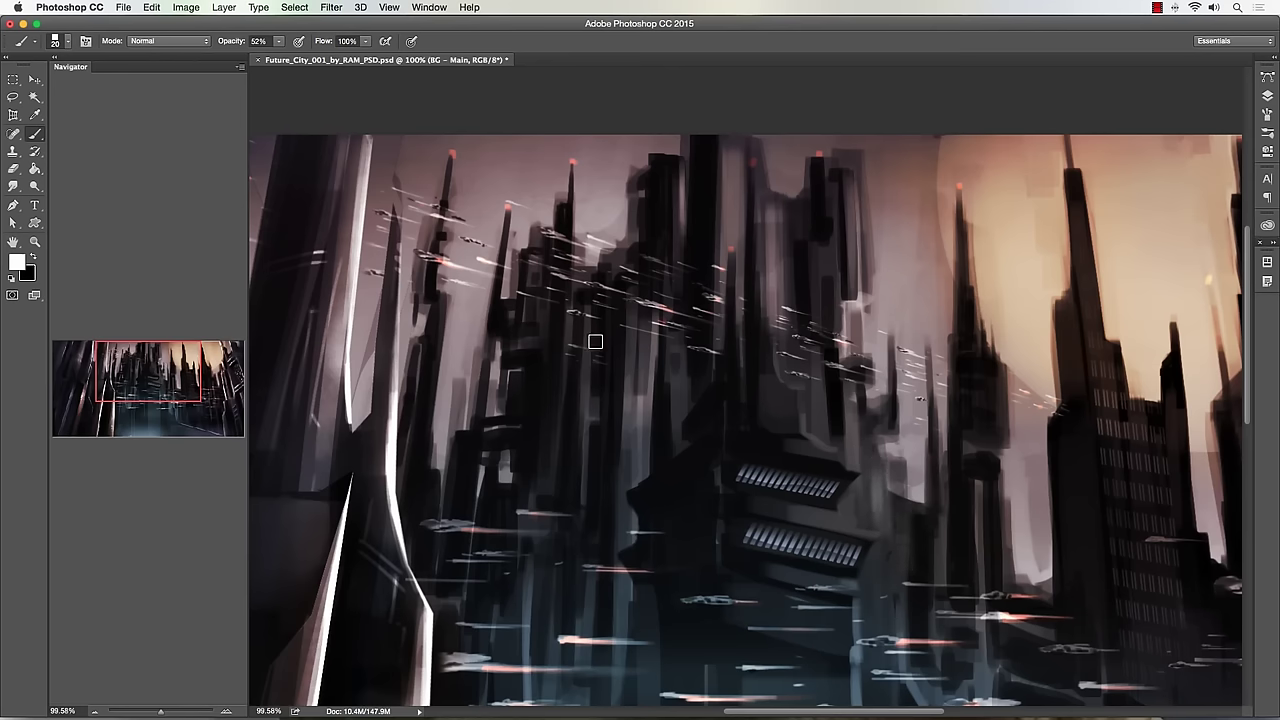
pyautogui.click(34, 241)
pyautogui.moveTo(496, 420); pyautogui.dragTo(485, 343)
pyautogui.moveTo(606, 407); pyautogui.dragTo(562, 346)
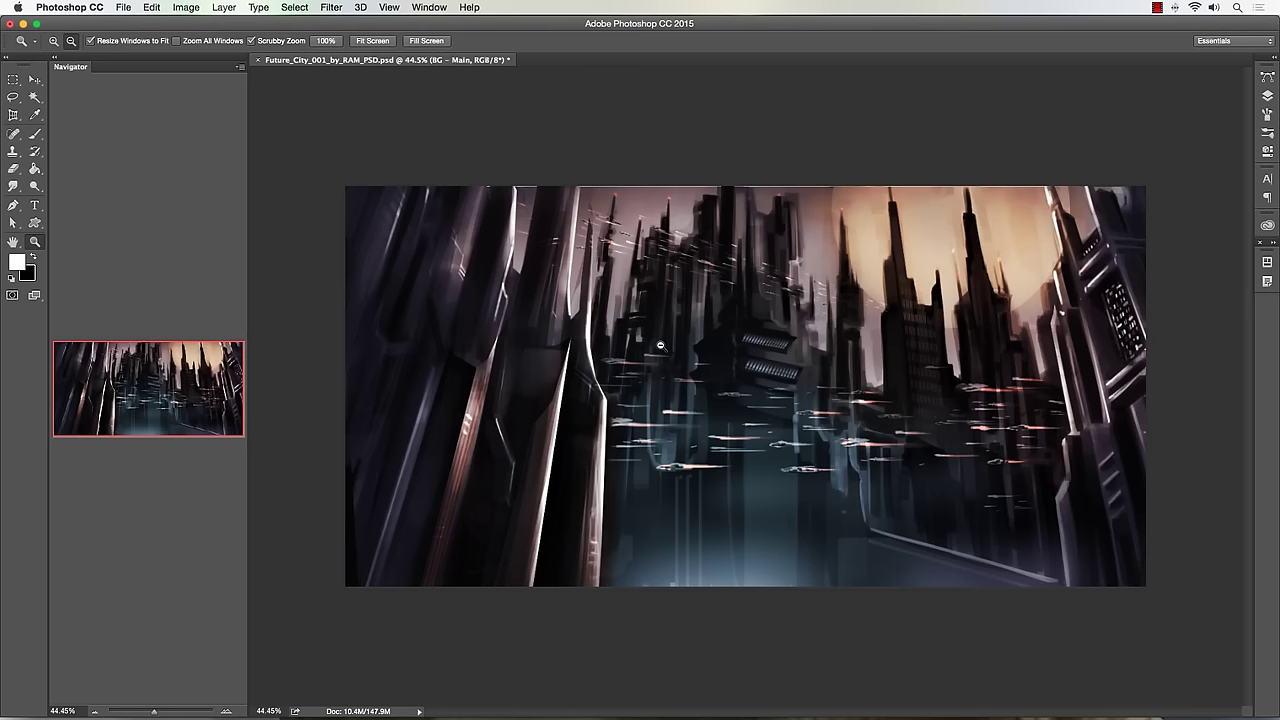
pyautogui.moveTo(779, 341); pyautogui.dragTo(800, 362)
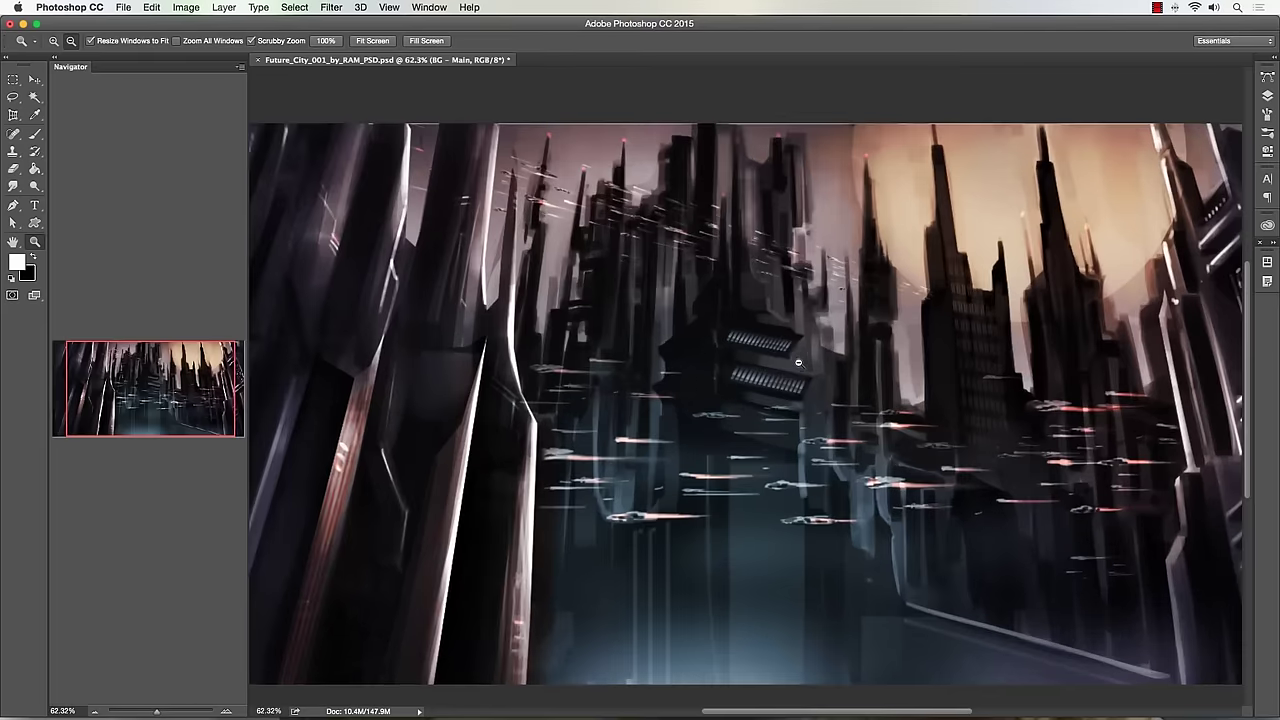
pyautogui.moveTo(664, 420); pyautogui.dragTo(611, 383)
pyautogui.moveTo(577, 302); pyautogui.dragTo(731, 325)
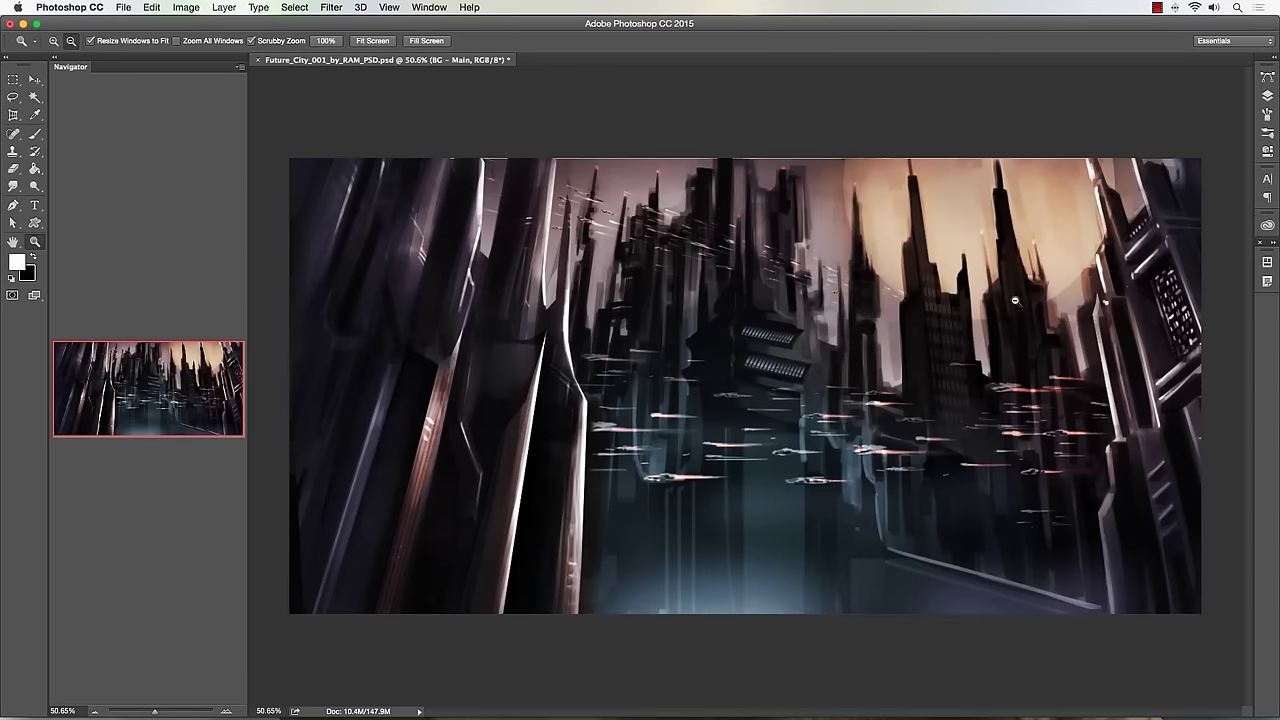
# - Add a new layer directly above Middle Build and name it "Windows on Middle Build"
pyautogui.click(35, 132)
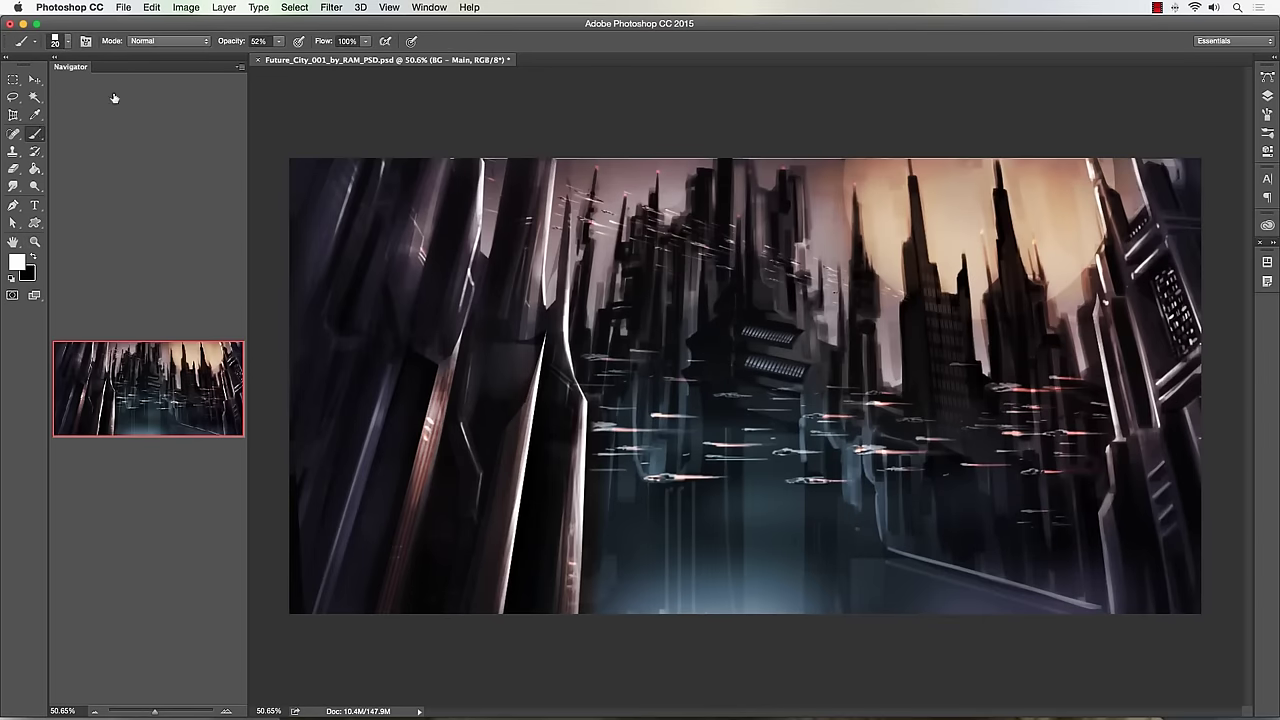
pyautogui.click(1267, 96)
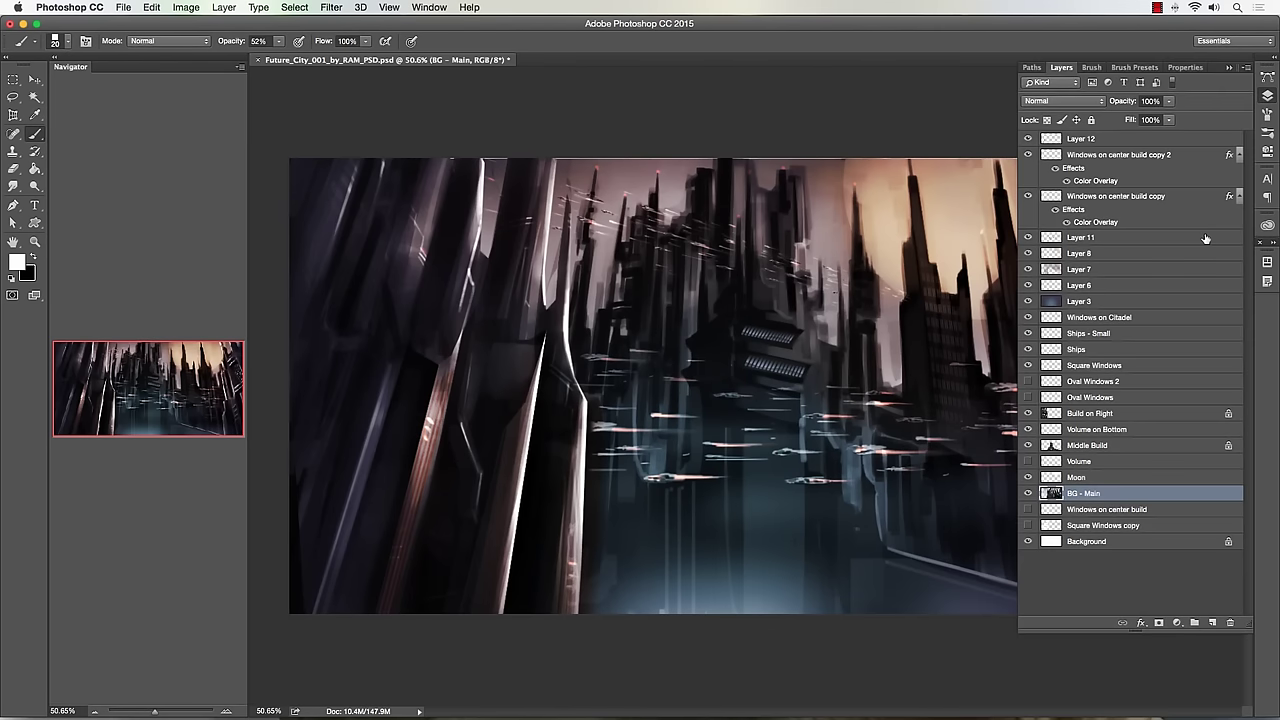
pyautogui.click(1027, 445)
pyautogui.click(1027, 445)
pyautogui.click(1082, 446)
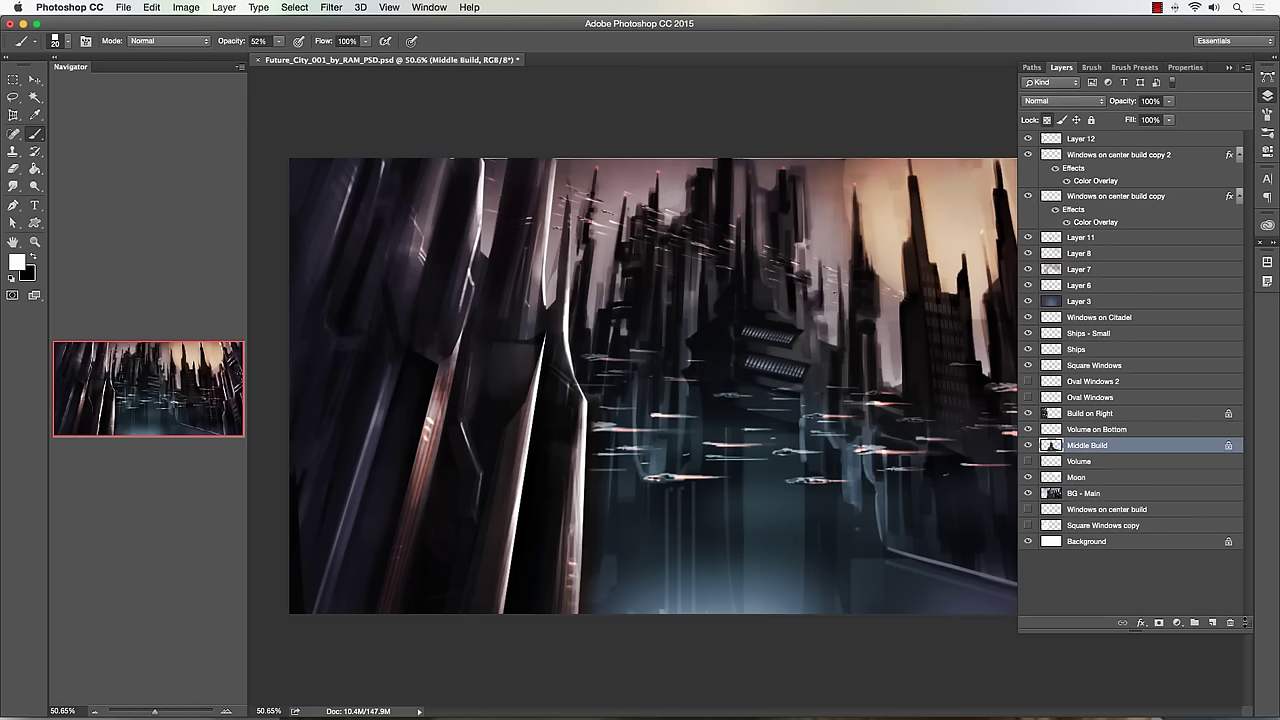
pyautogui.click(1213, 623)
pyautogui.doubleClick(1085, 445)
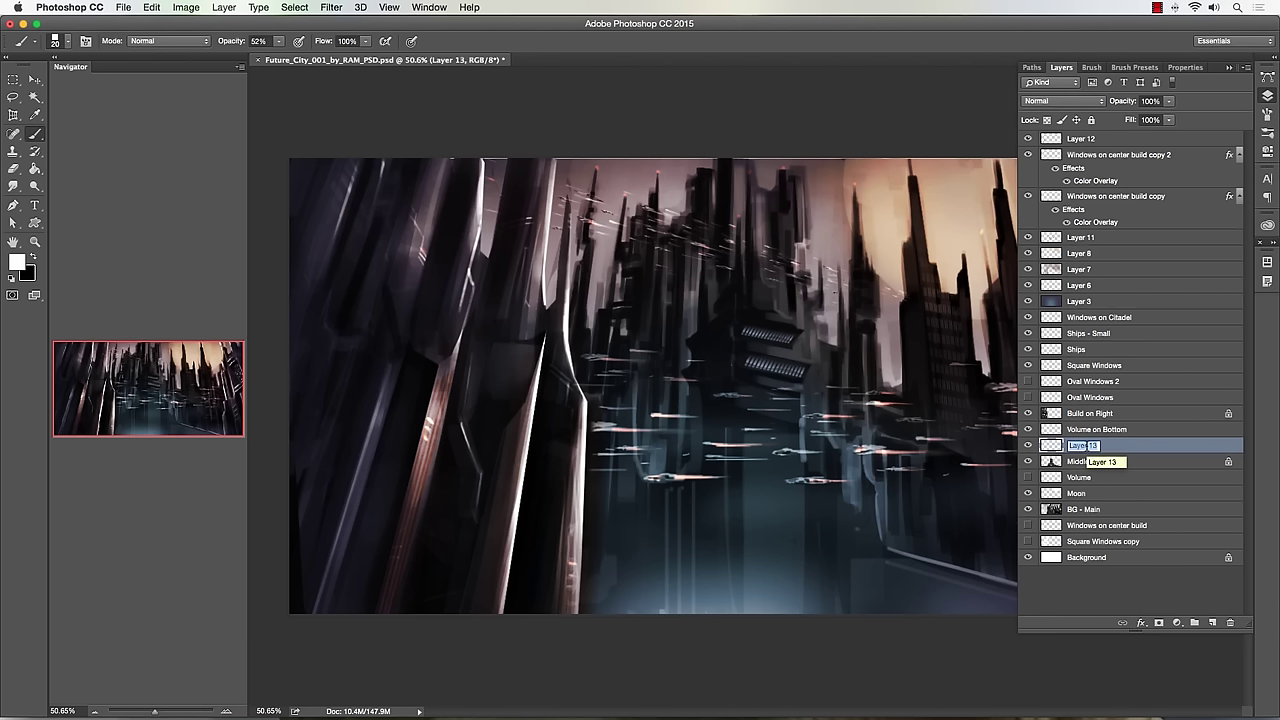
pyautogui.write('Windows on')
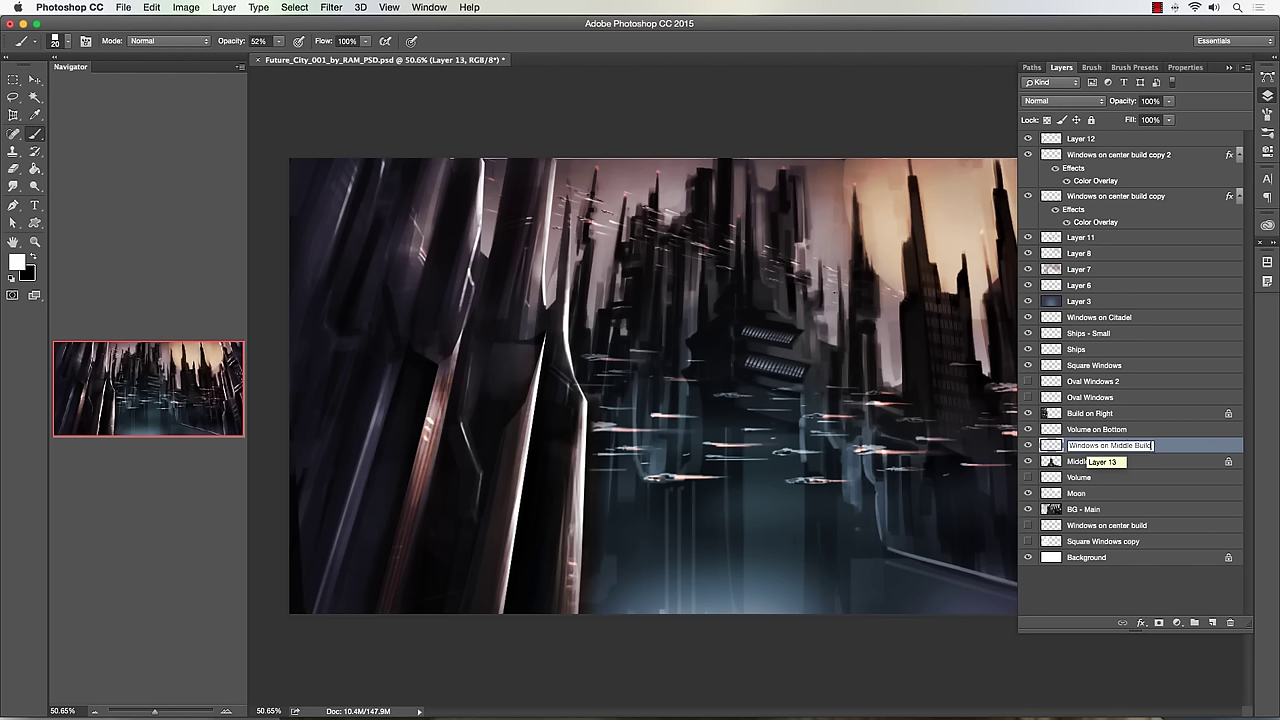
pyautogui.write(' Middle Build')
pyautogui.press('Return')
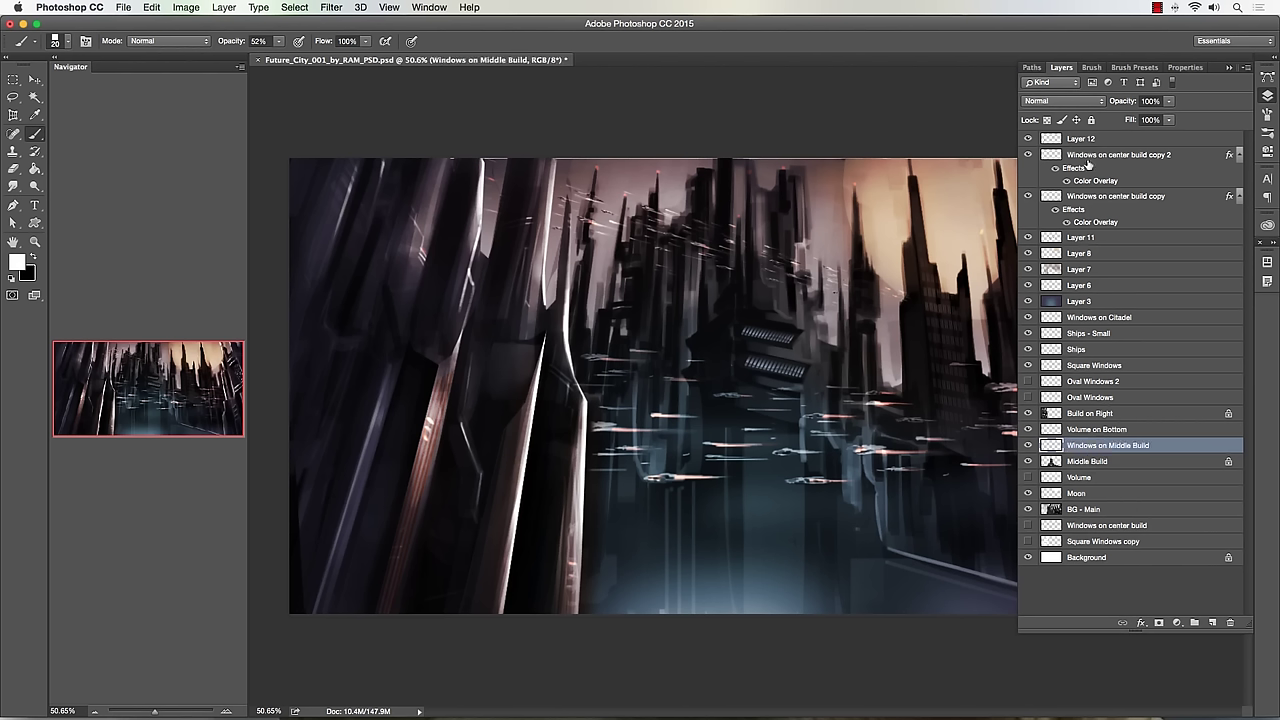
pyautogui.click(1267, 97)
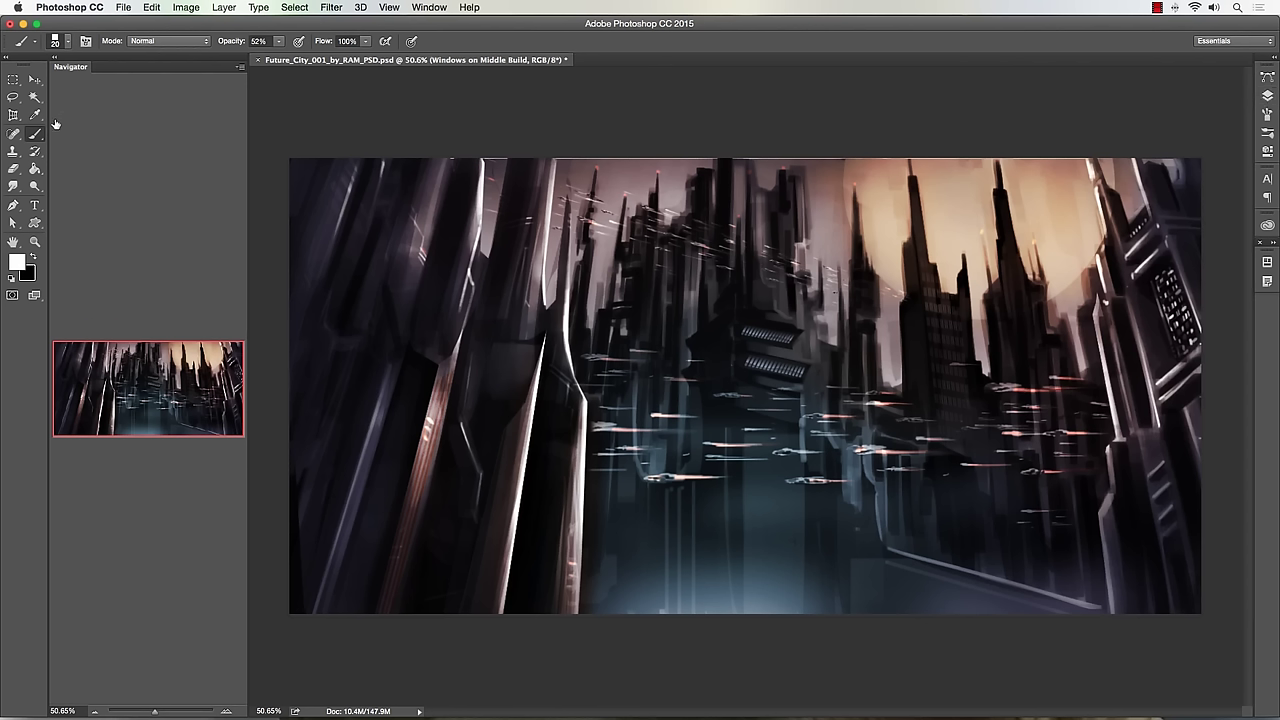
# - Examine the existing window details on the middle building, the tower in front of the moon and the building on the right
pyautogui.click(34, 242)
pyautogui.moveTo(752, 356)
pyautogui.mouseDown()
pyautogui.moveTo(830, 356)
pyautogui.moveTo(640, 430)
pyautogui.moveTo(665, 437)
pyautogui.mouseUp()
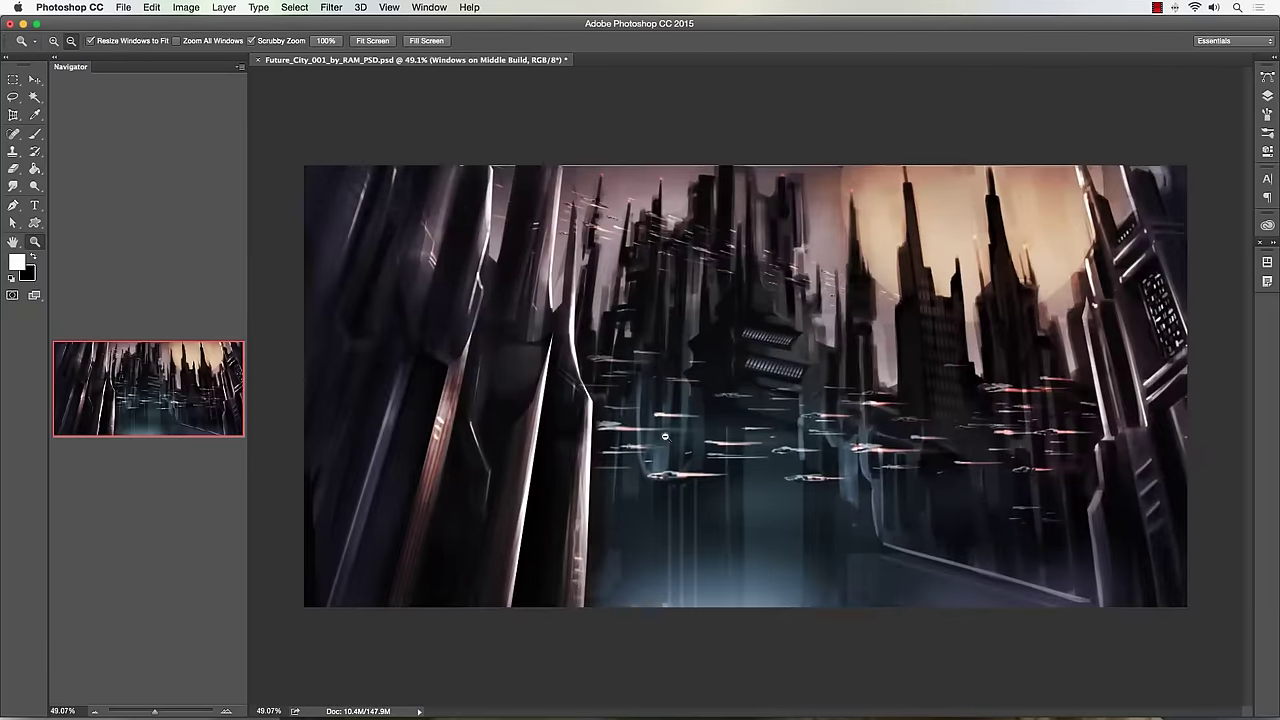
pyautogui.click(35, 134)
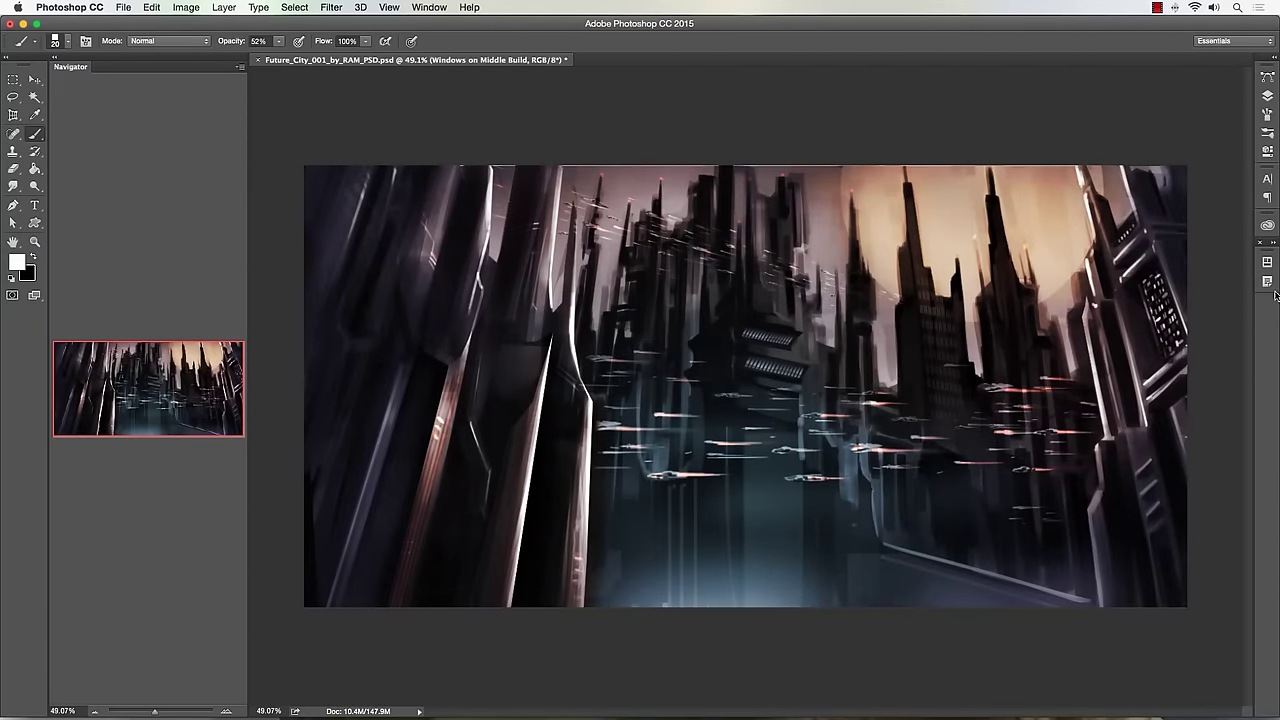
pyautogui.click(34, 242)
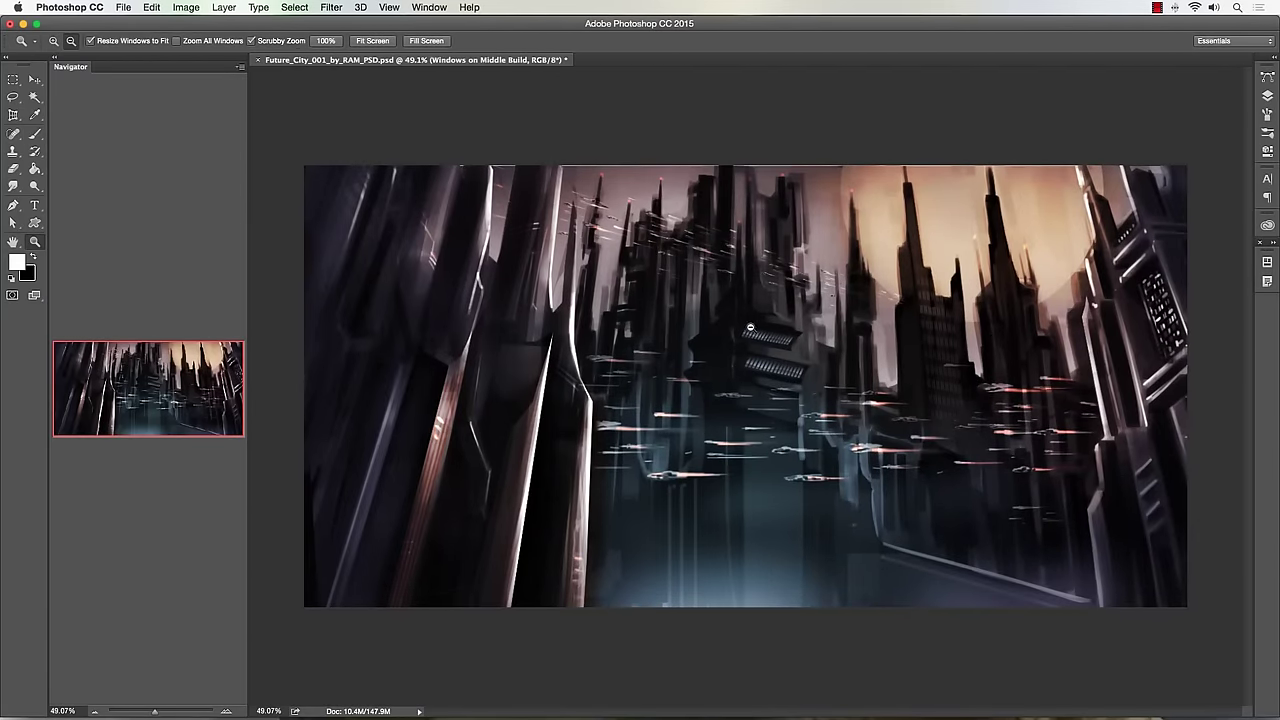
pyautogui.click(834, 346)
pyautogui.moveTo(760, 345); pyautogui.dragTo(742, 382)
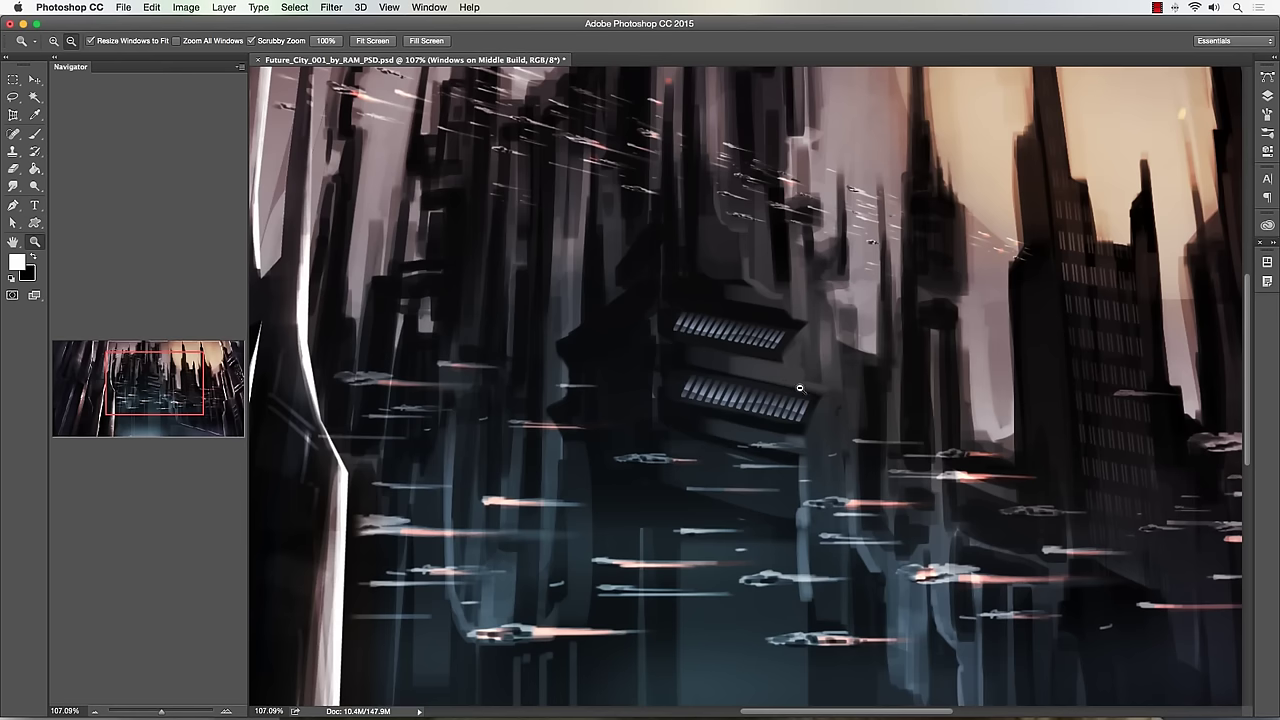
pyautogui.hscroll(10, 799, 387)
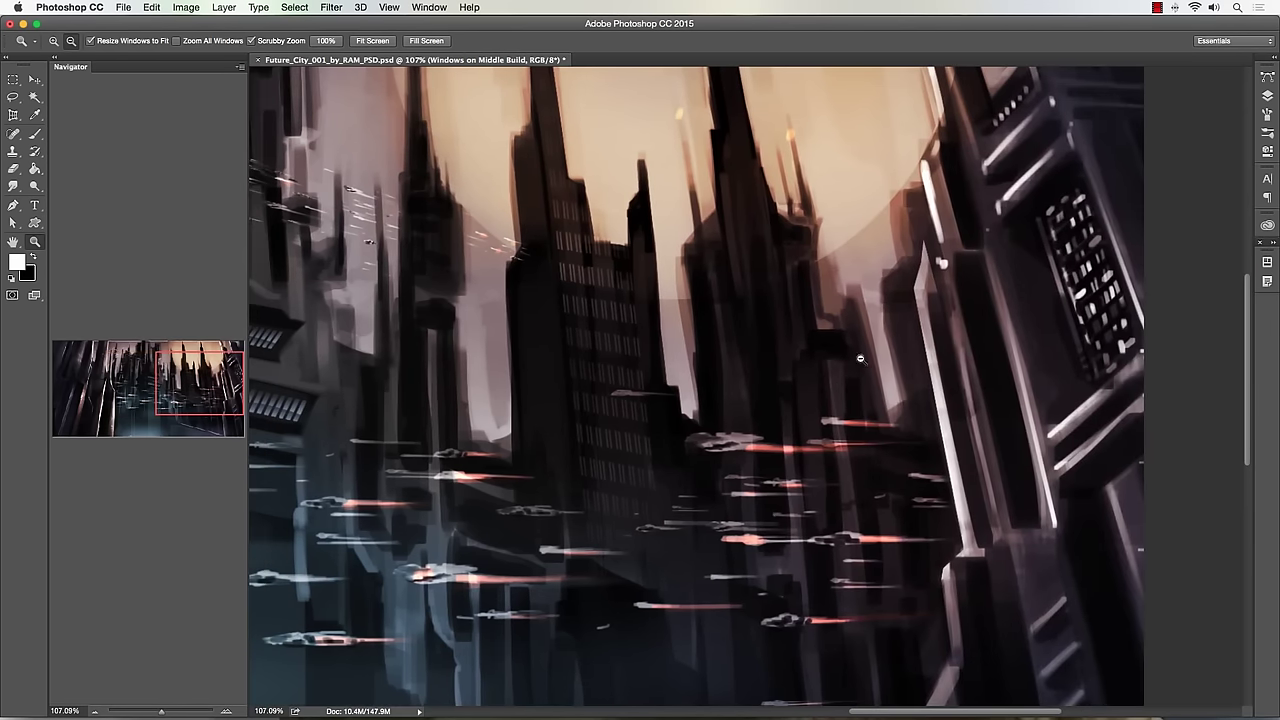
pyautogui.keyDown('alt'); pyautogui.click(933, 297); pyautogui.keyUp('alt')
pyautogui.moveTo(933, 297); pyautogui.dragTo(922, 299)
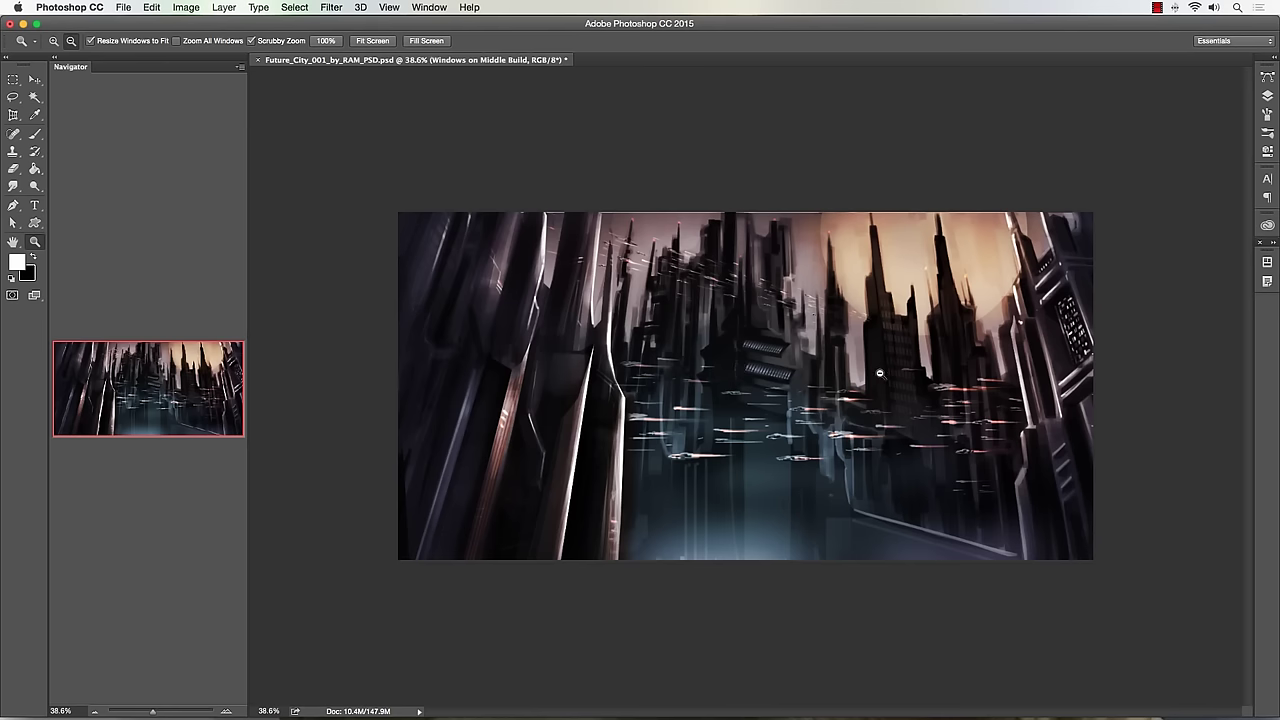
pyautogui.moveTo(881, 374); pyautogui.dragTo(903, 372)
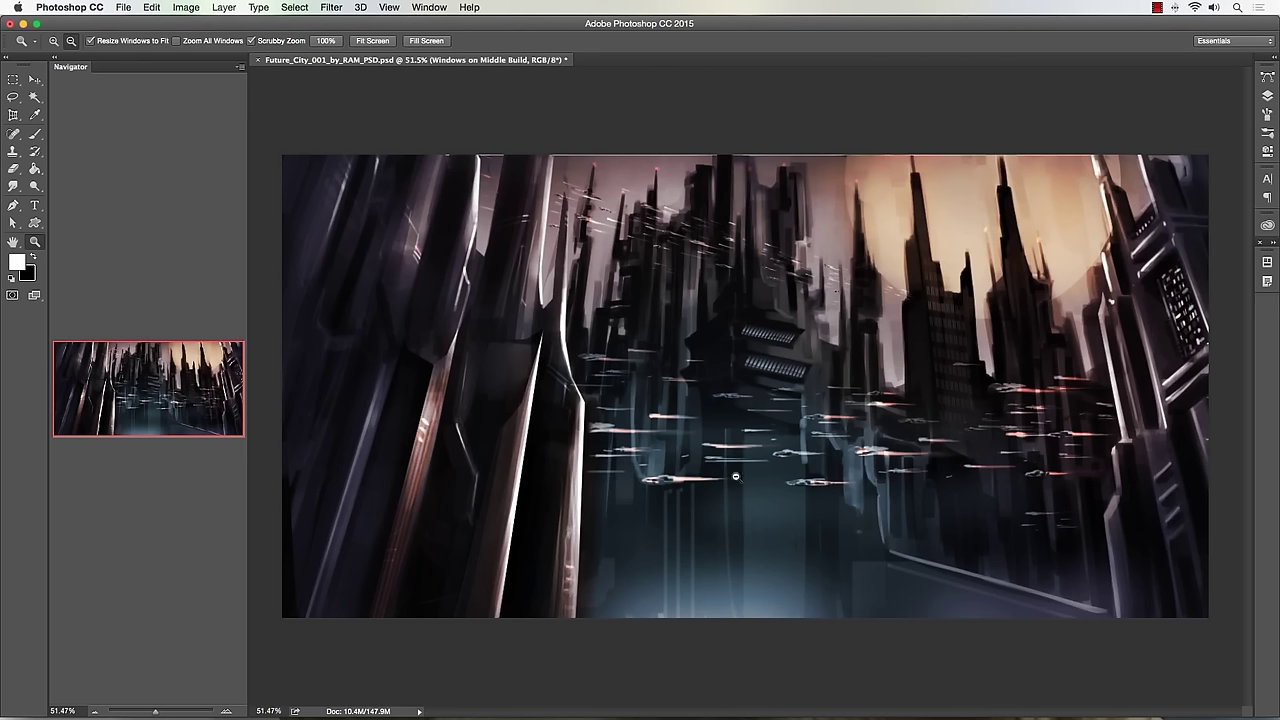
pyautogui.moveTo(755, 428); pyautogui.dragTo(780, 428)
# - Paint a straight vertical white line over the left towers with a 15 px brush and move the Windows on Middle Build layer above all others
pyautogui.click(1268, 95)
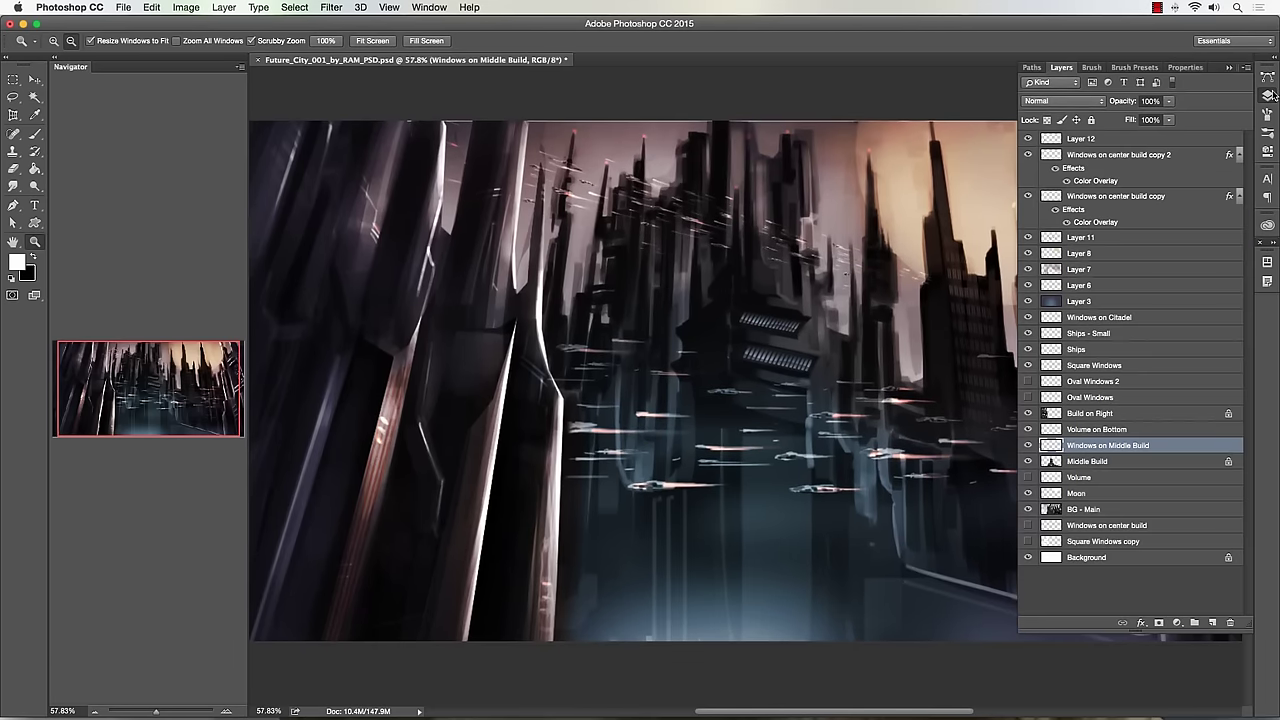
pyautogui.click(1268, 95)
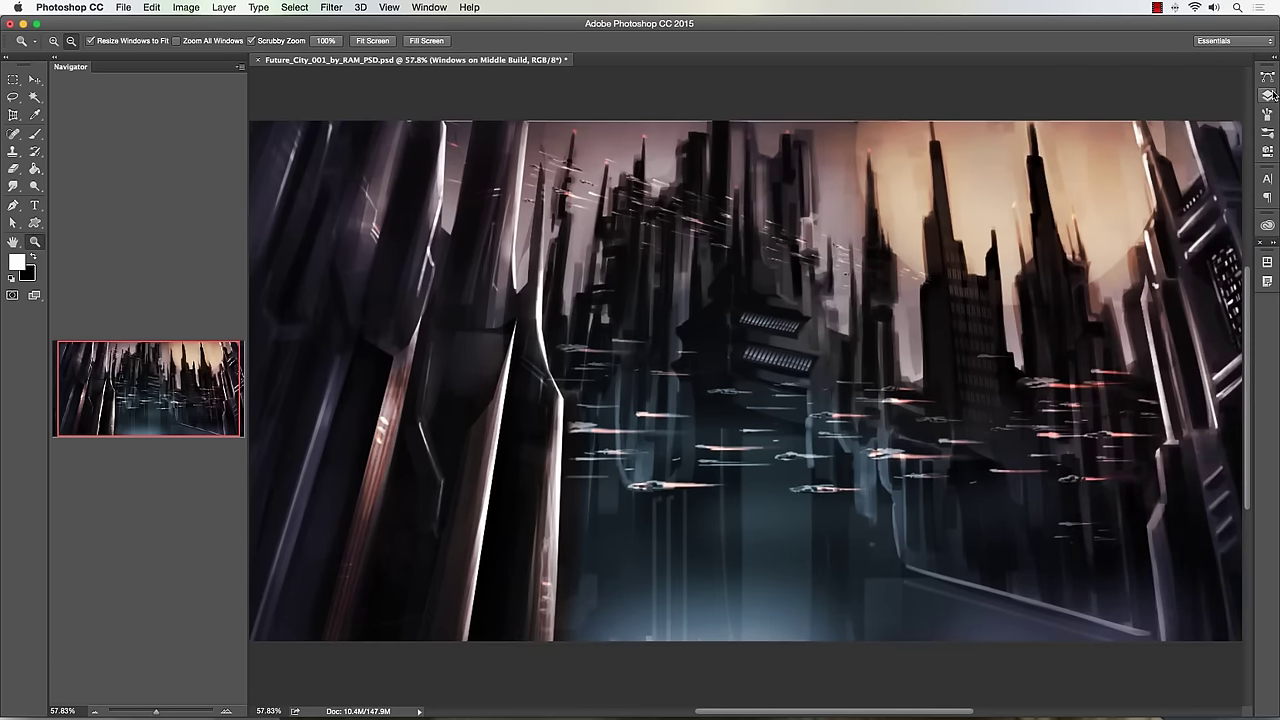
pyautogui.click(35, 133)
pyautogui.press('[')
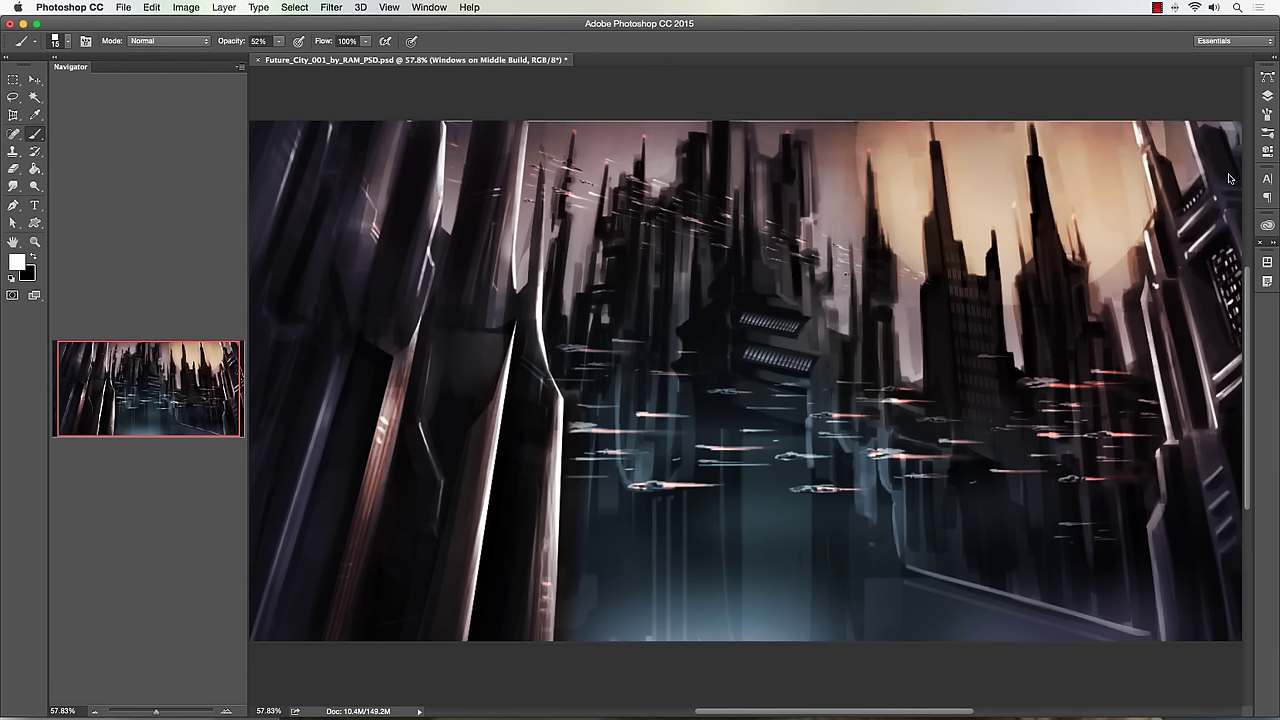
pyautogui.click(1267, 96)
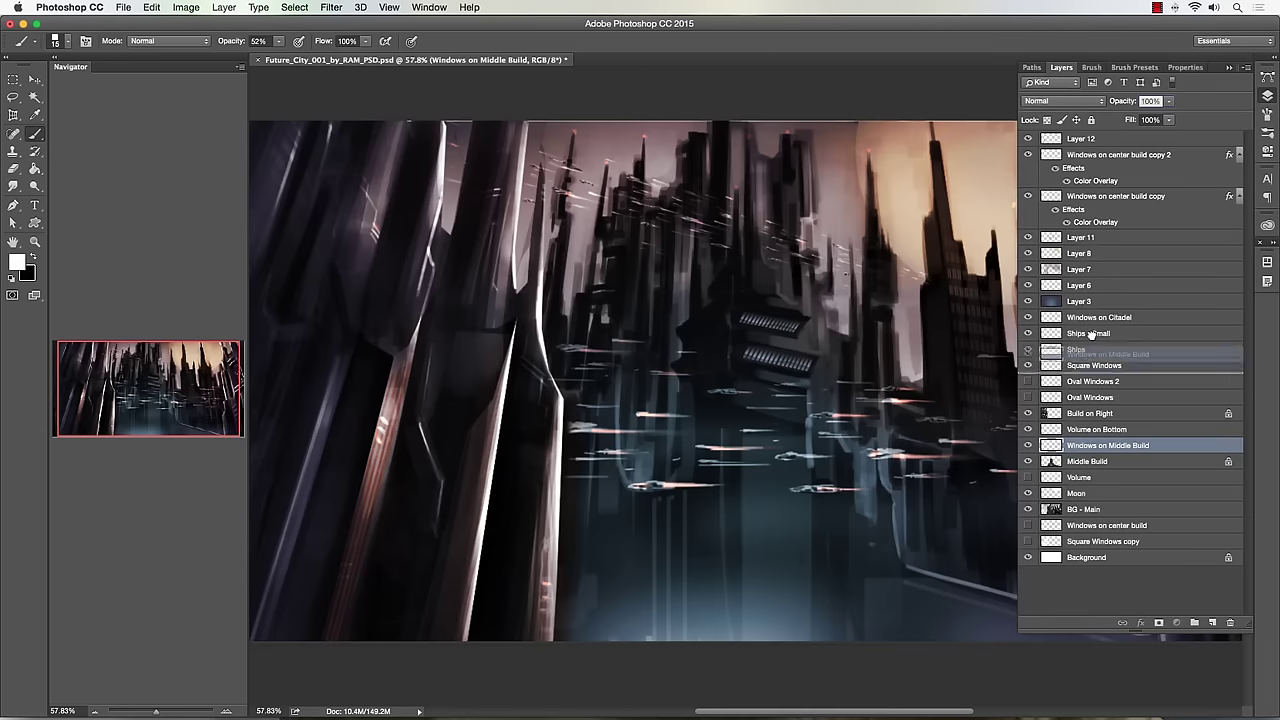
pyautogui.click(1267, 96)
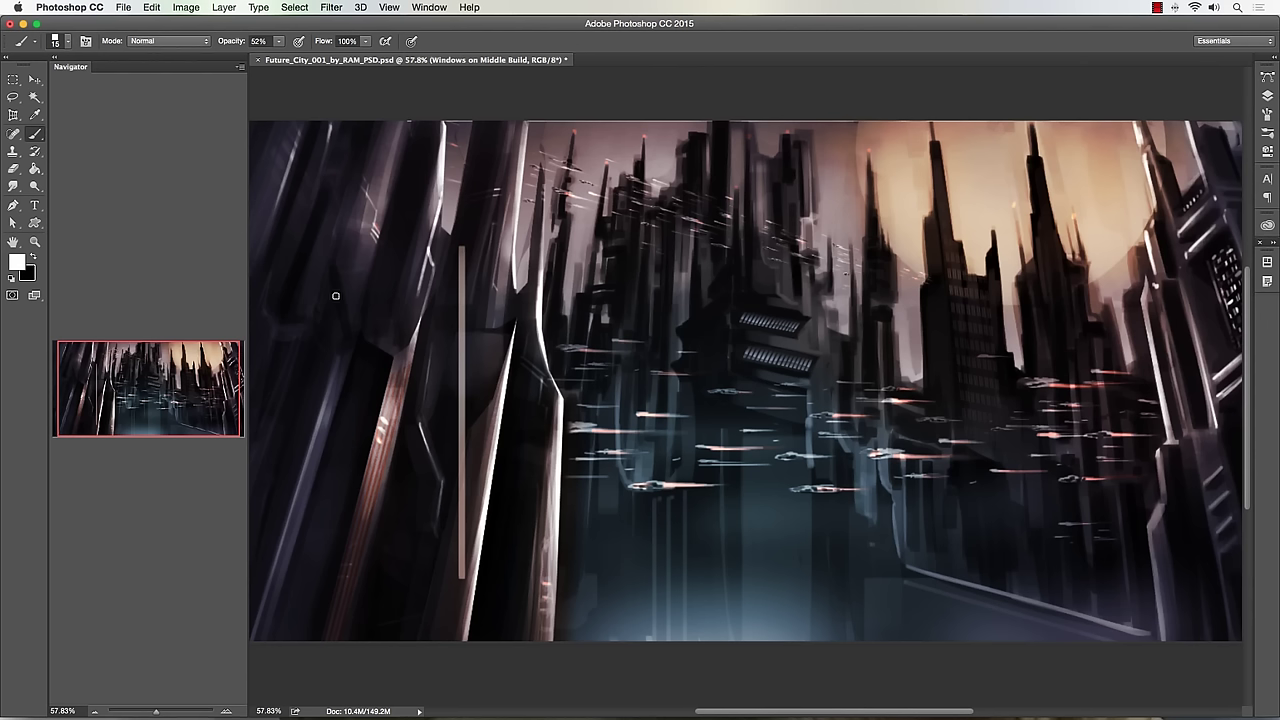
pyautogui.click(1267, 96)
pyautogui.moveTo(1110, 287); pyautogui.dragTo(1118, 134)
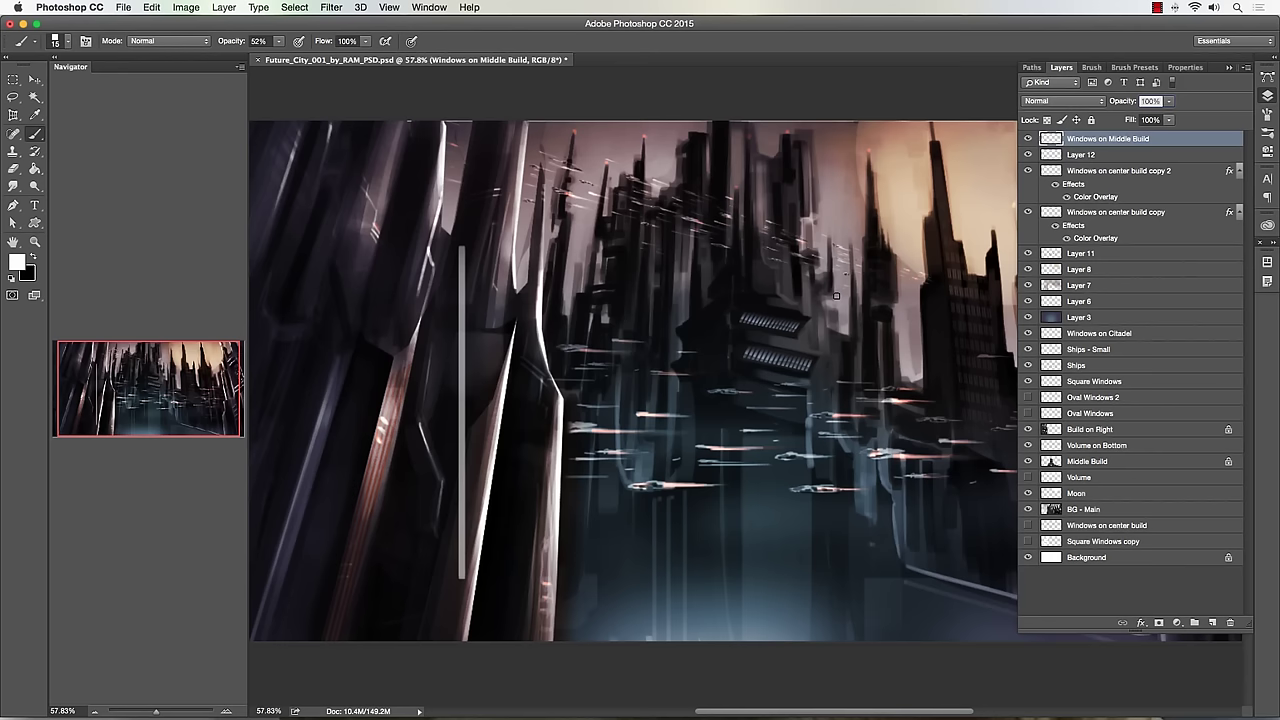
# - Duplicate the Windows on Middle Build layer five times and merge the copies back into it to make the line solid white
pyautogui.press('super+j')
pyautogui.press('super+j')
pyautogui.press('super+j')
pyautogui.press('super+j')
pyautogui.press('super+j')
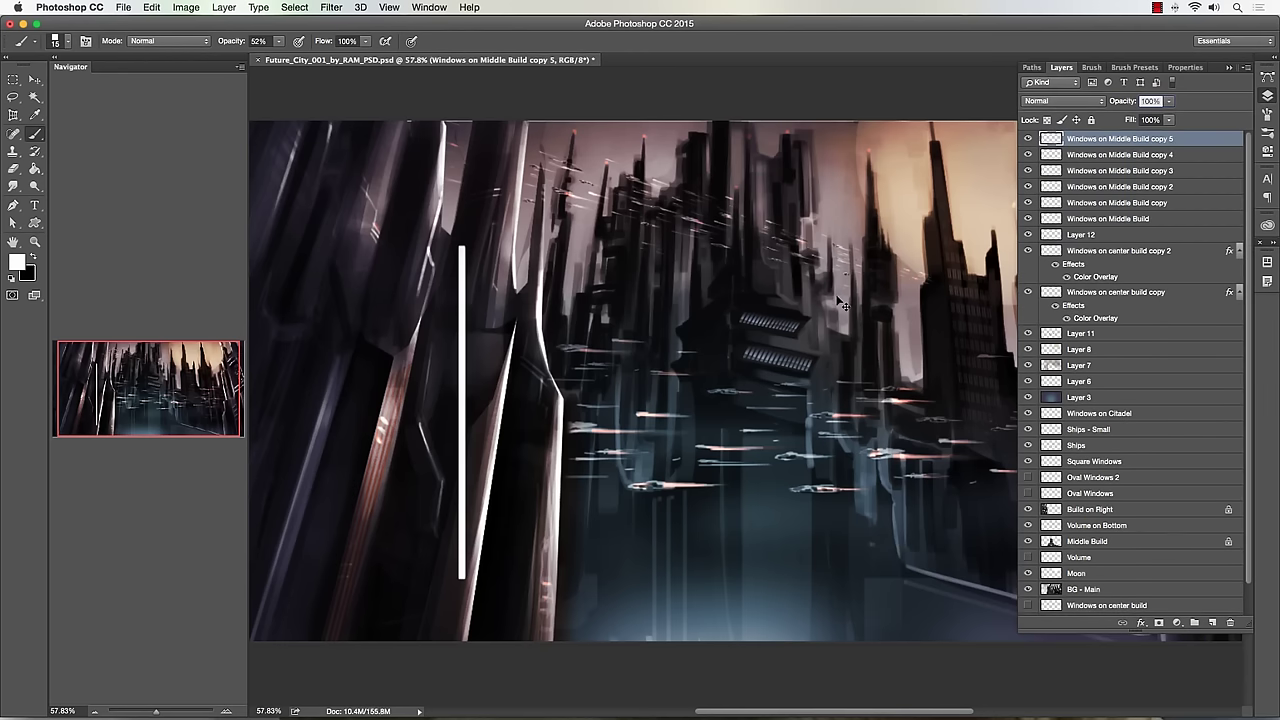
pyautogui.press('super+e')
pyautogui.press('super+e')
pyautogui.press('super+e')
pyautogui.press('super+e')
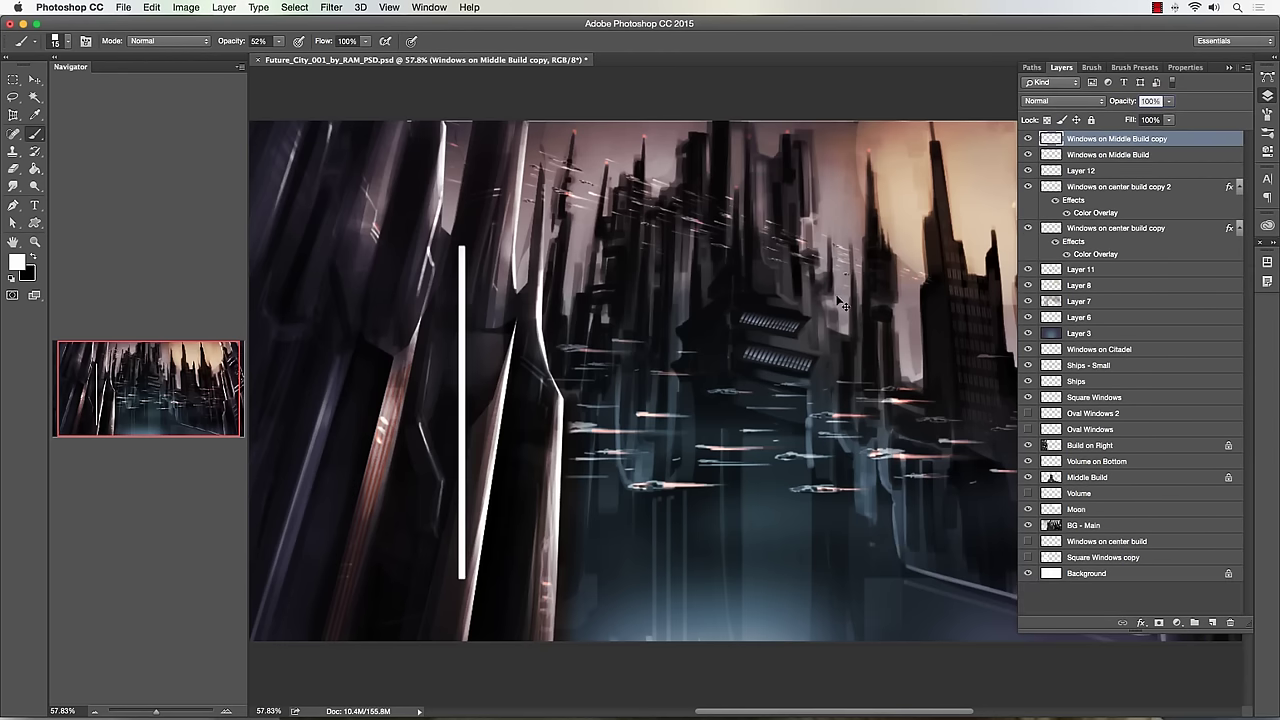
pyautogui.press('super+e')
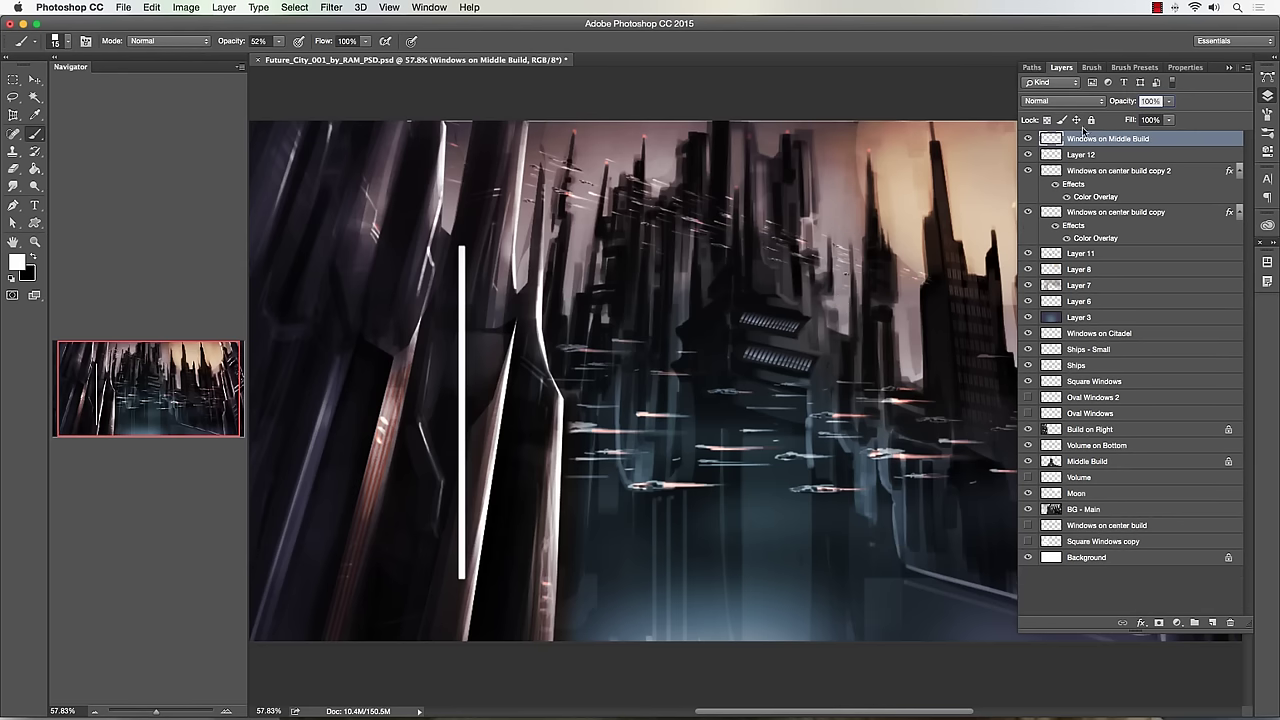
pyautogui.click(1028, 139)
pyautogui.click(1028, 139)
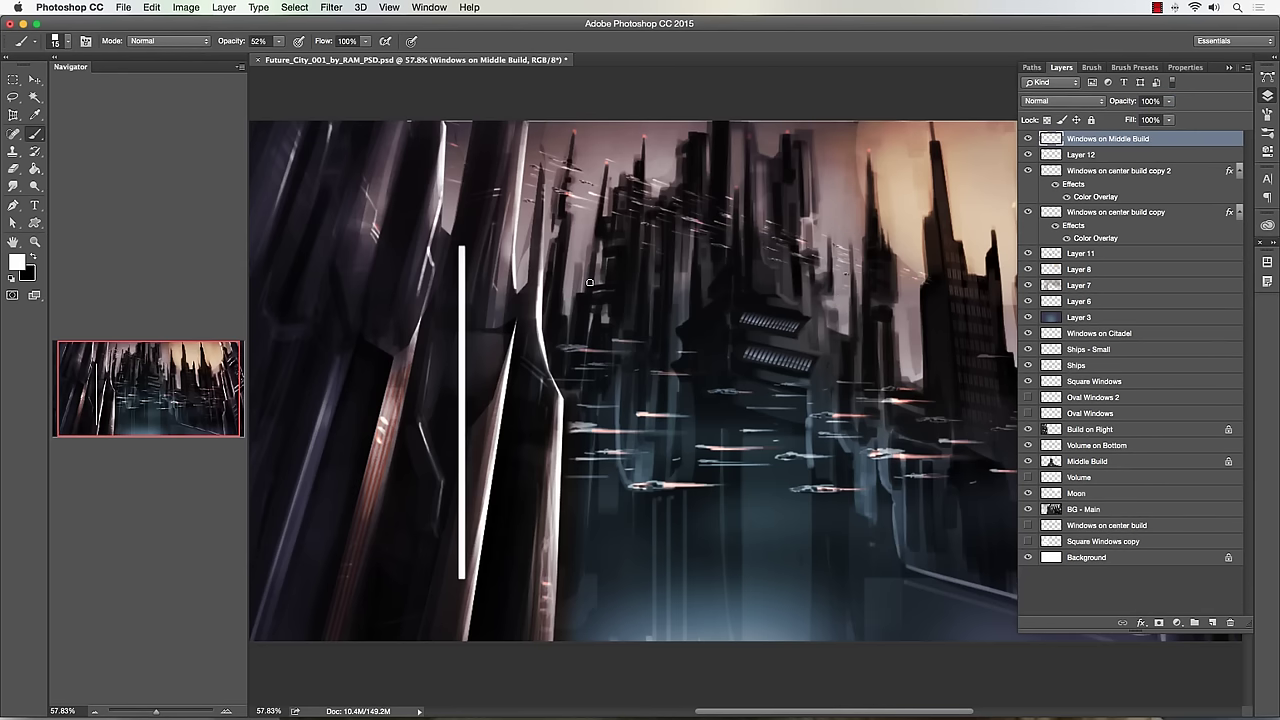
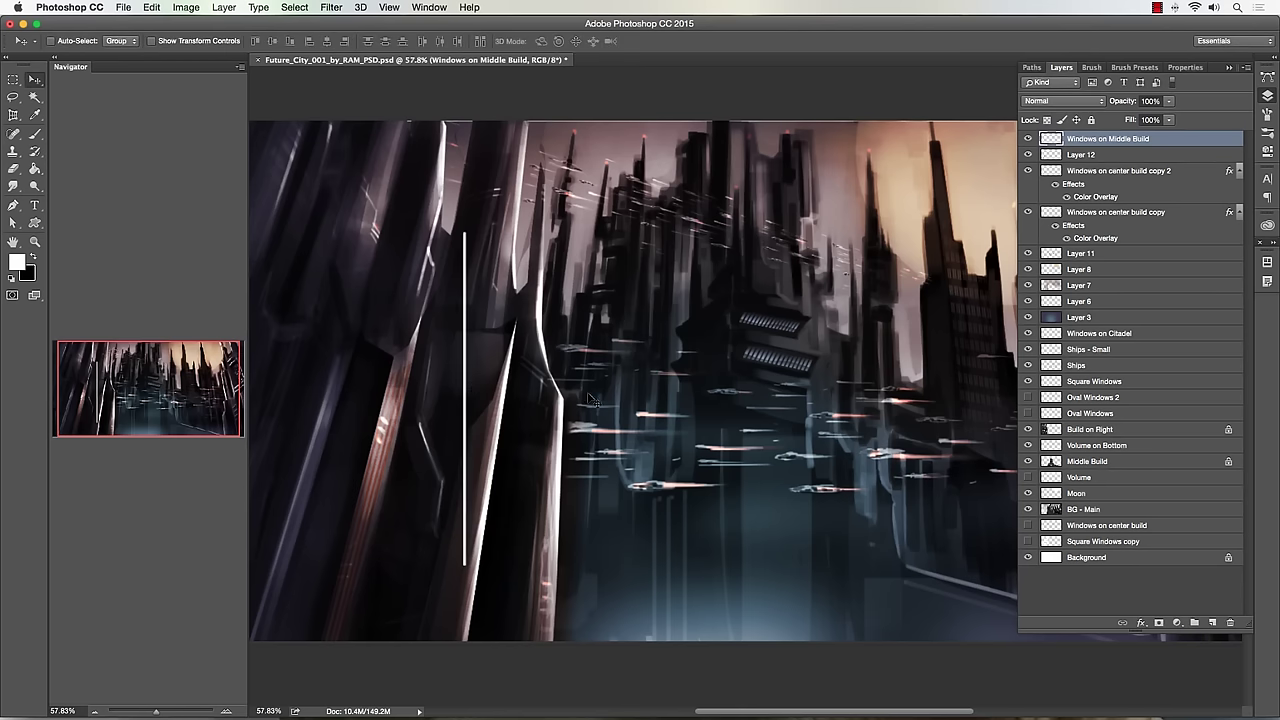
# - Stretch the thin white line upward with Free Transform, and add a parallel copy close beside it merged into the same layer
pyautogui.press('super+t')
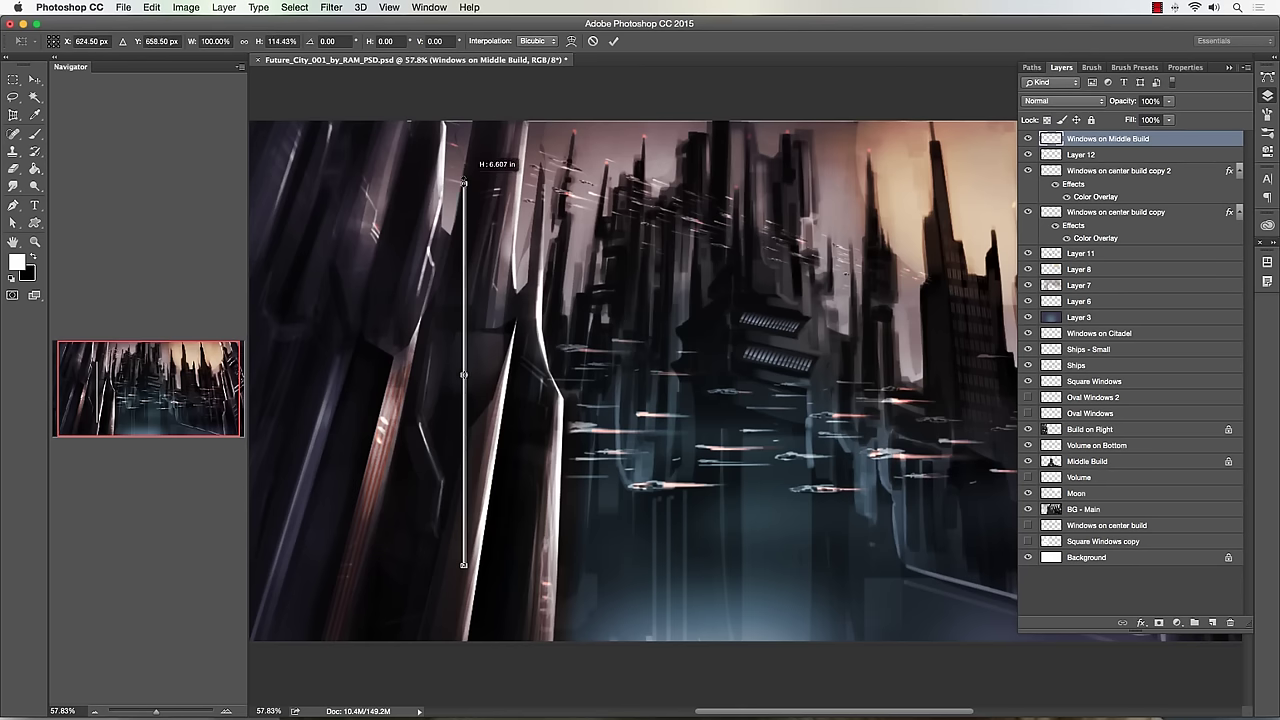
pyautogui.press('Return')
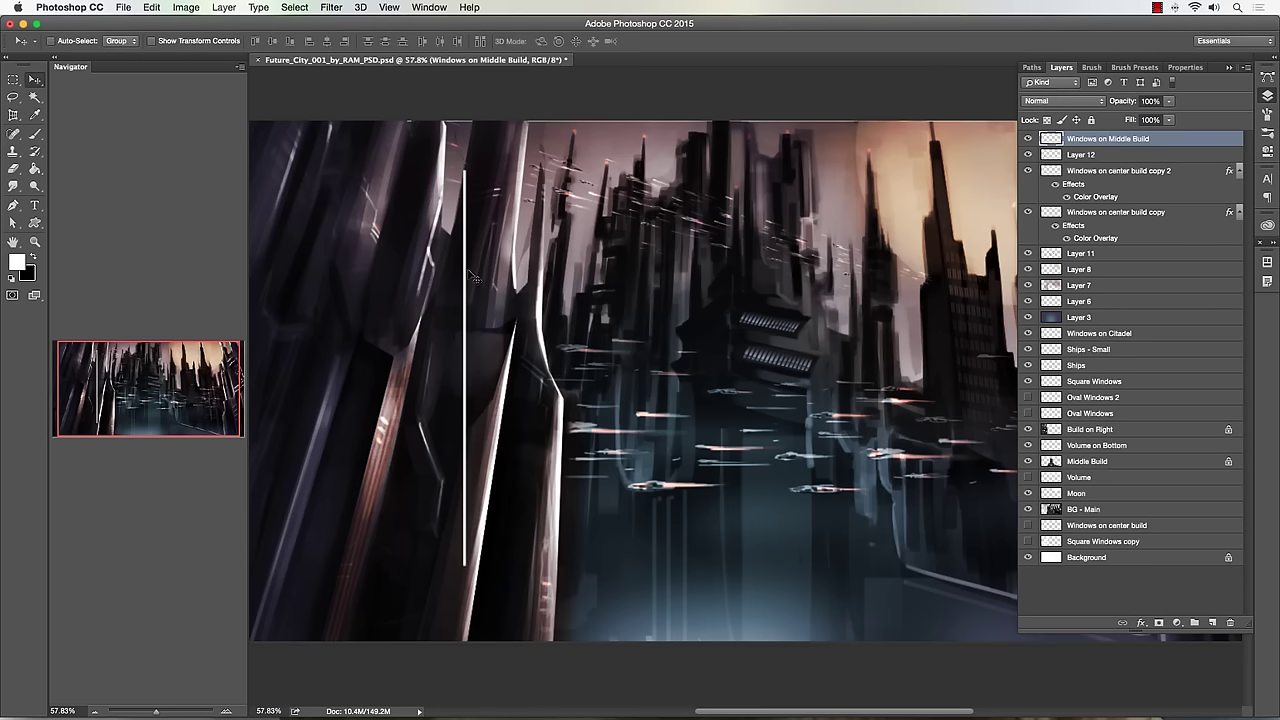
pyautogui.moveTo(465, 289); pyautogui.dragTo(472, 287)
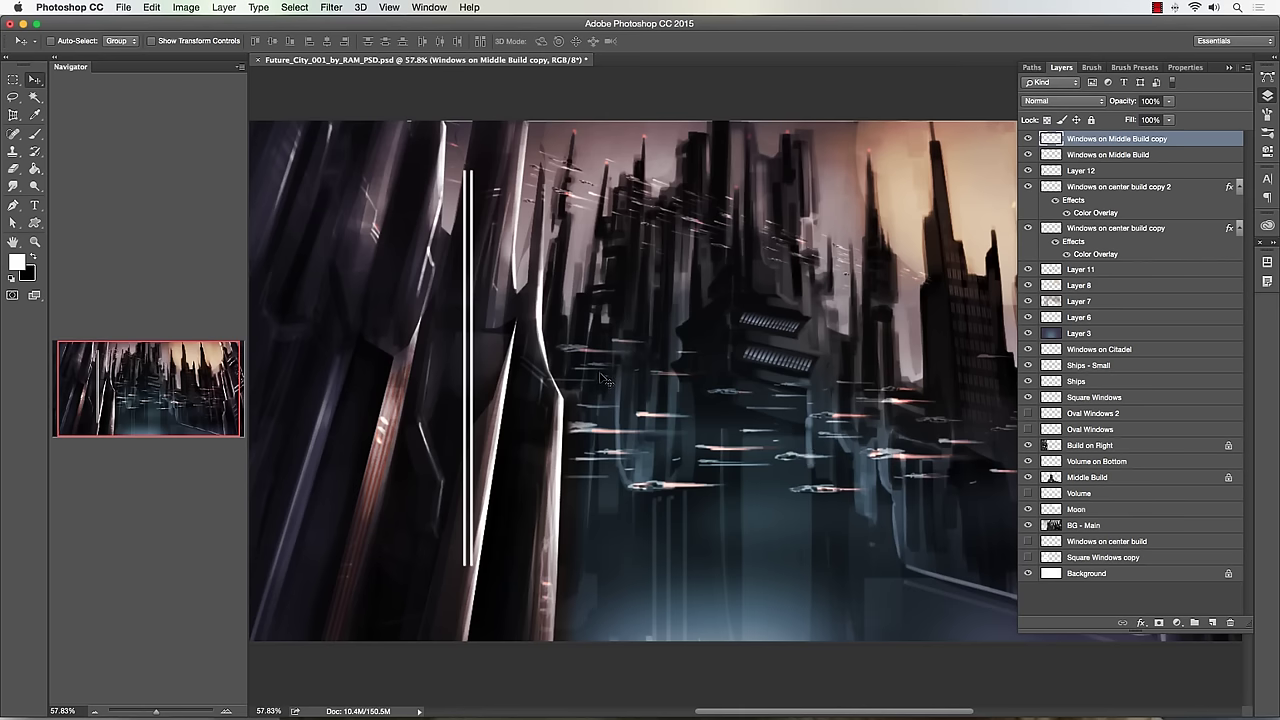
pyautogui.hotkey('ctrl', 'e')
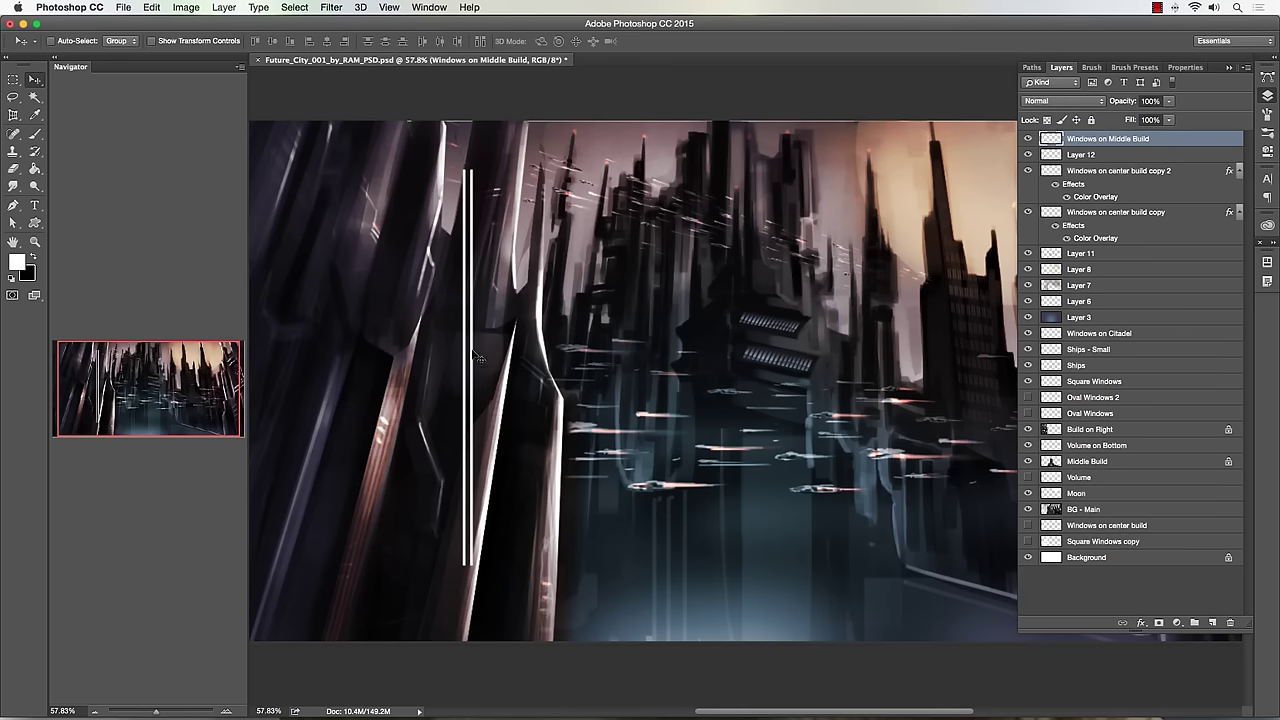
# - Duplicate the pair of lines sideways and adjust the copies to form five evenly spaced vertical lines
pyautogui.moveTo(464, 356)
pyautogui.mouseDown()
pyautogui.moveTo(500, 354)
pyautogui.moveTo(477, 355)
pyautogui.mouseUp()
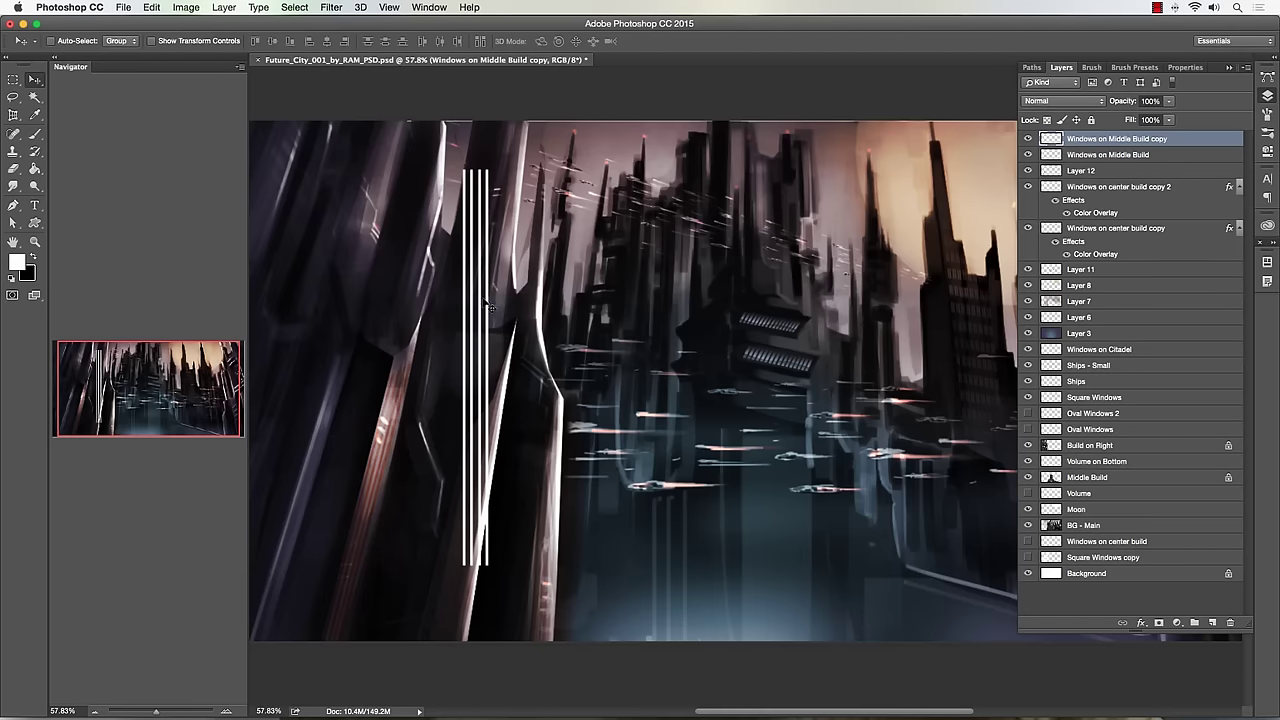
pyautogui.click(34, 241)
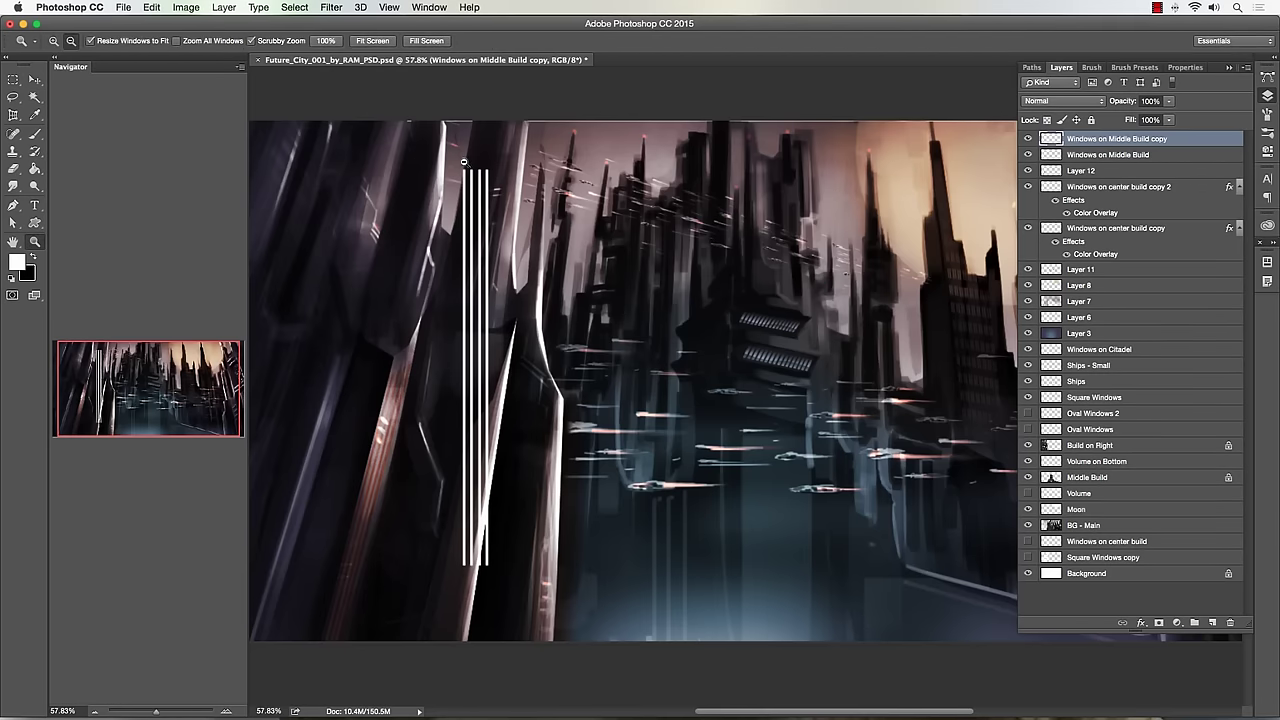
pyautogui.moveTo(463, 161); pyautogui.dragTo(541, 170)
pyautogui.click(34, 79)
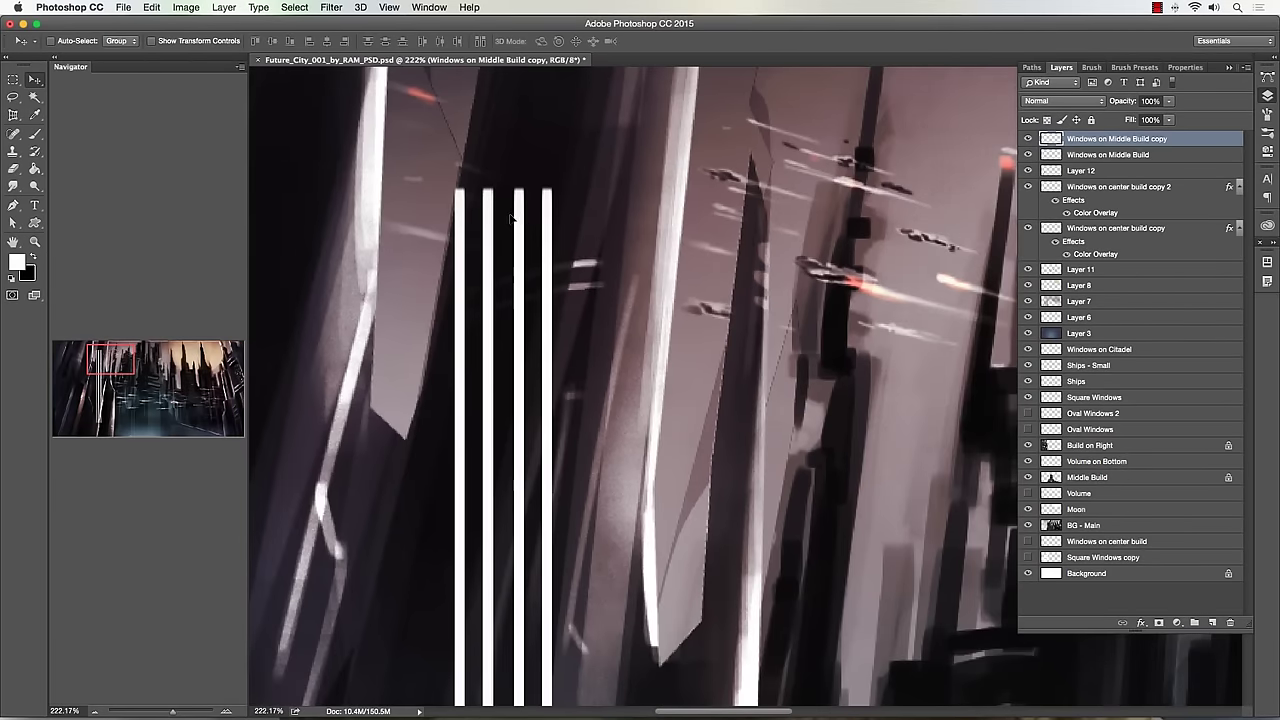
pyautogui.moveTo(511, 218); pyautogui.dragTo(534, 238)
pyautogui.hotkey('ctrl', 'e')
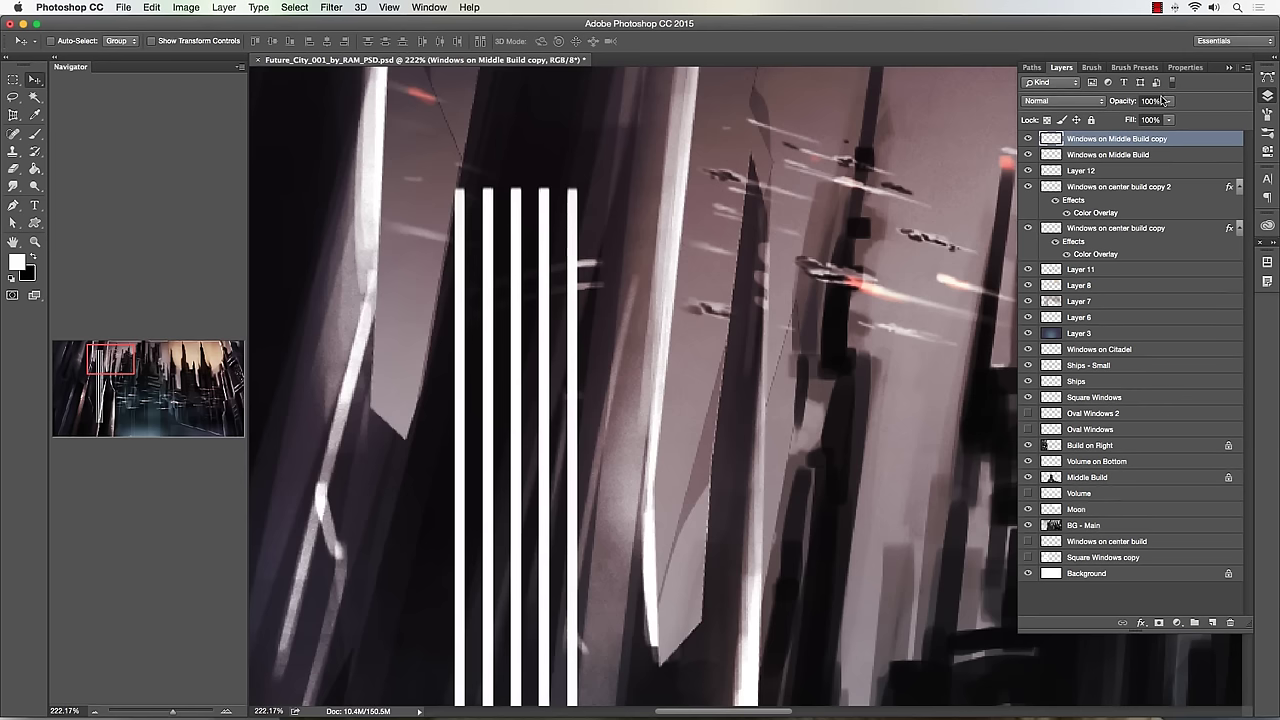
# - Temporarily lower the copied lines' layer opacity to 73% to check their spacing, and return it to 100%
pyautogui.click(1172, 103)
pyautogui.moveTo(1176, 114); pyautogui.dragTo(1158, 114)
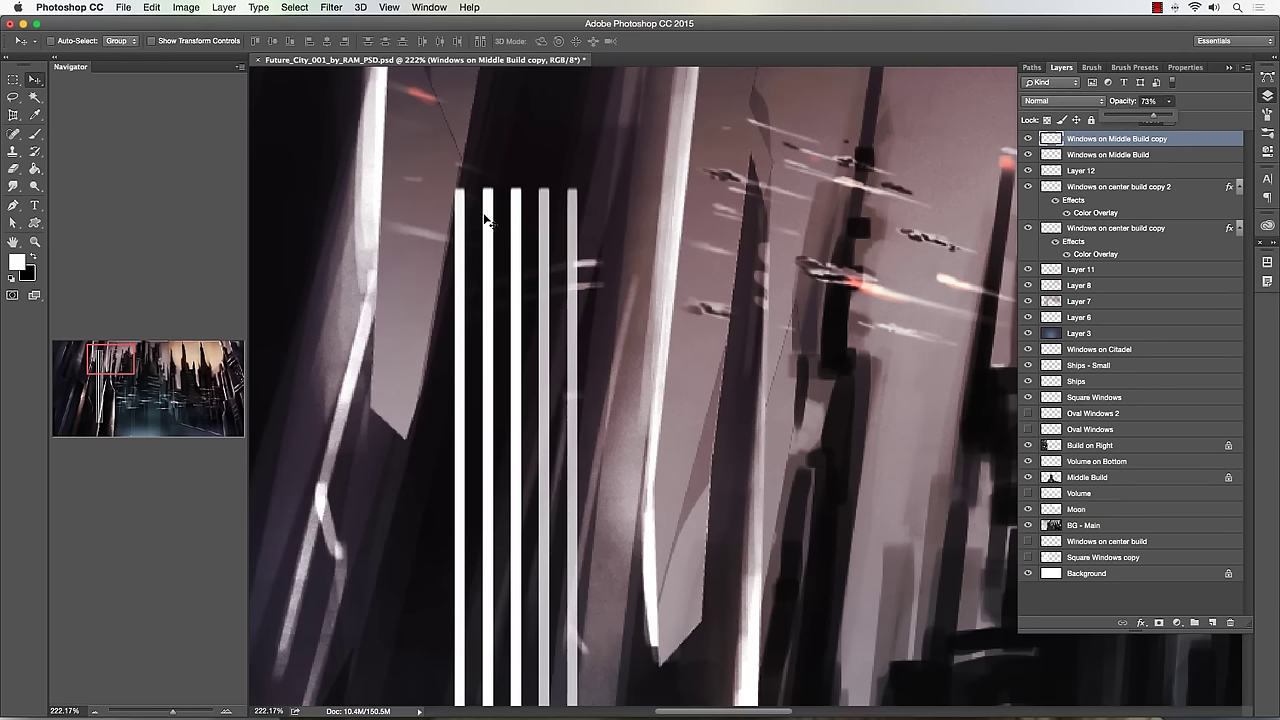
pyautogui.click(524, 220)
pyautogui.moveTo(524, 220); pyautogui.dragTo(510, 218)
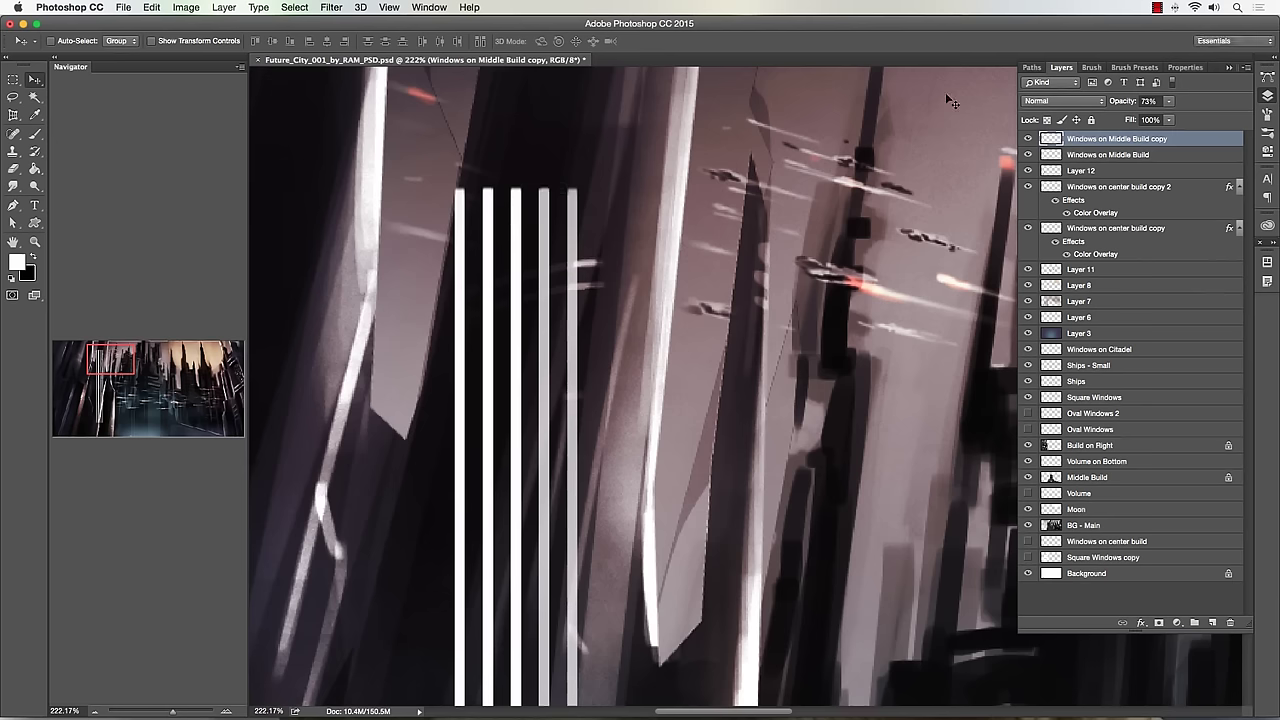
pyautogui.click(1170, 103)
pyautogui.moveTo(1174, 116); pyautogui.dragTo(1190, 116)
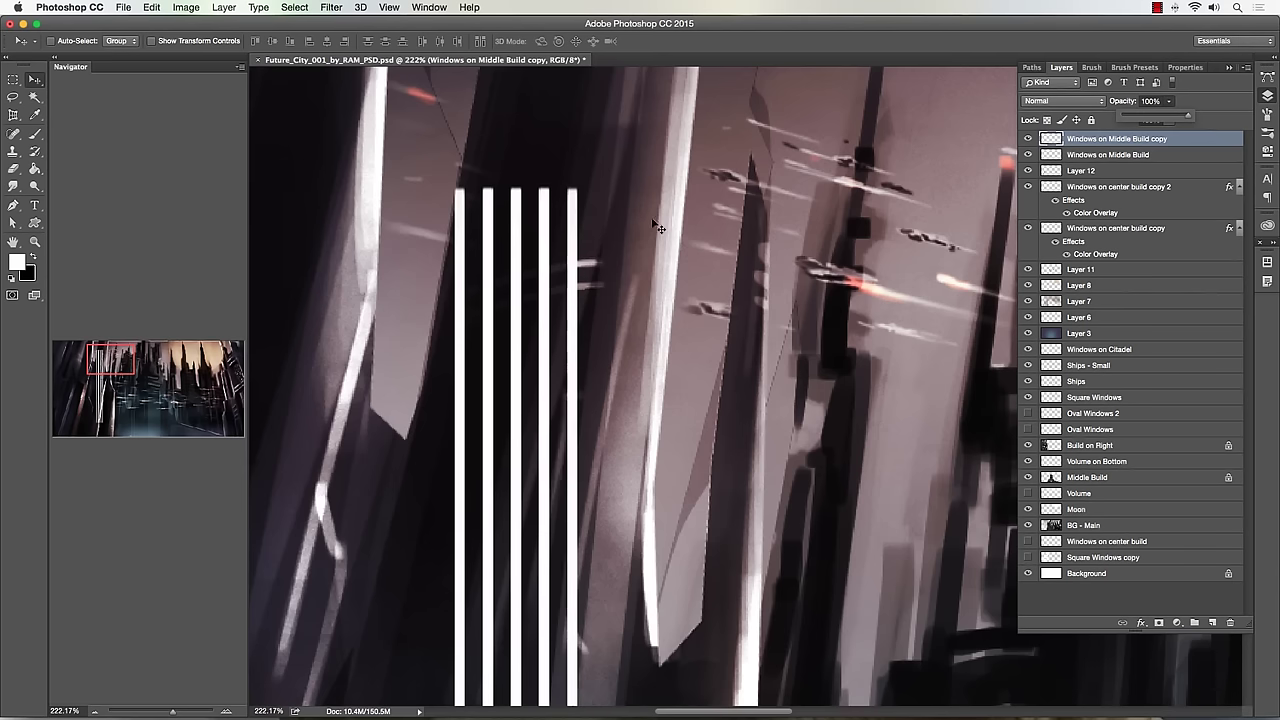
# - Merge the copied lines, duplicate the set of five sideways to make nine evenly spaced lines, and merge everything into Windows on Middle Build
pyautogui.press('super+e')
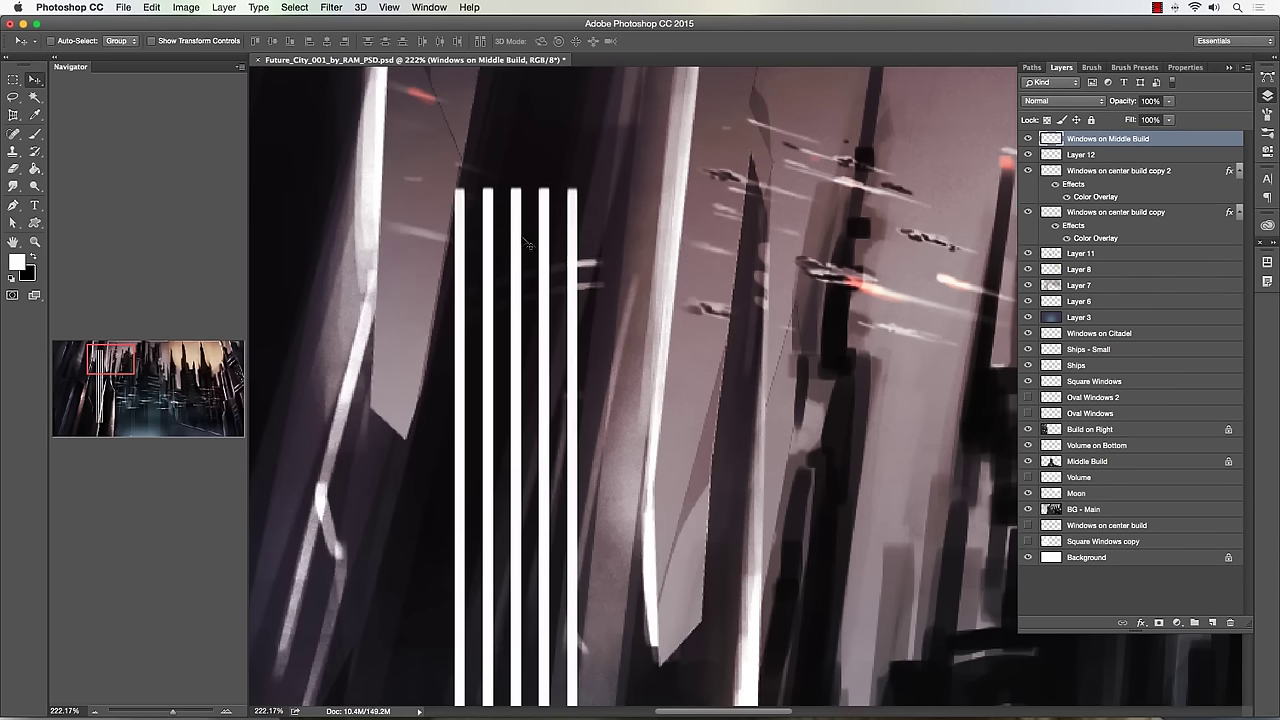
pyautogui.moveTo(500, 245); pyautogui.dragTo(607, 246)
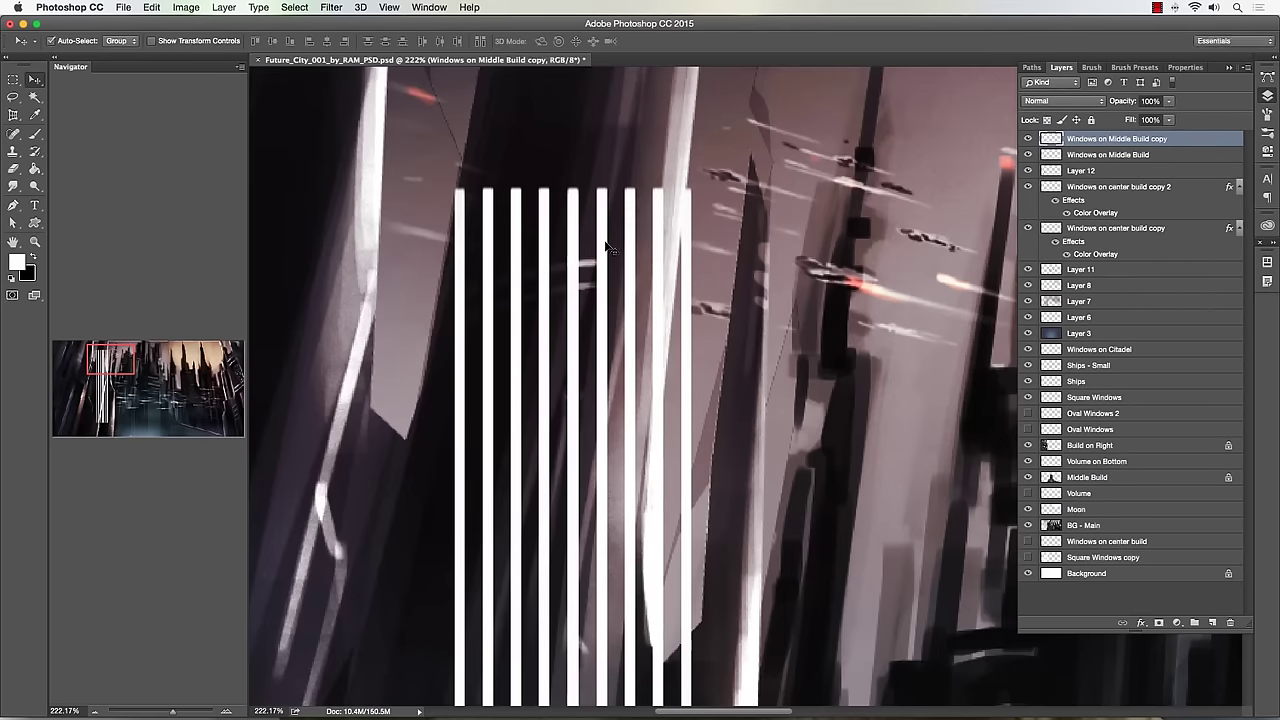
pyautogui.press('super+e')
# - Duplicate the Windows on Middle Build layer into a new document
pyautogui.press('z')
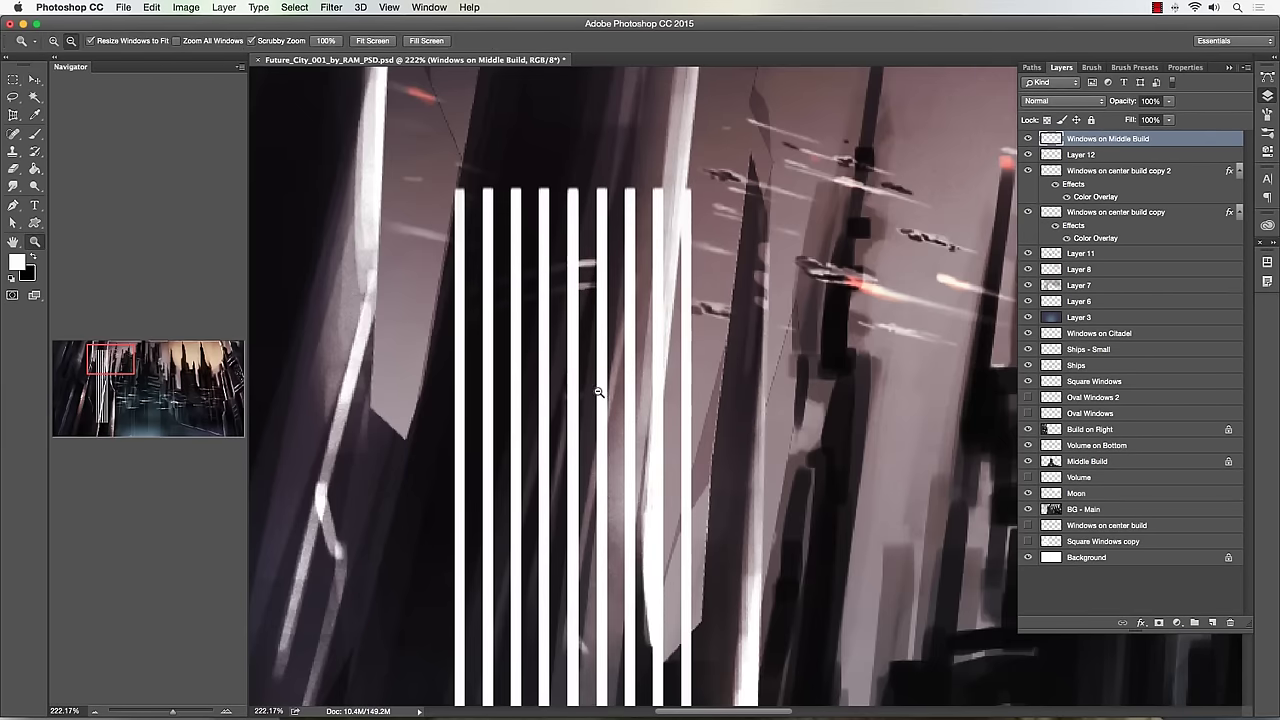
pyautogui.moveTo(597, 392); pyautogui.dragTo(526, 390)
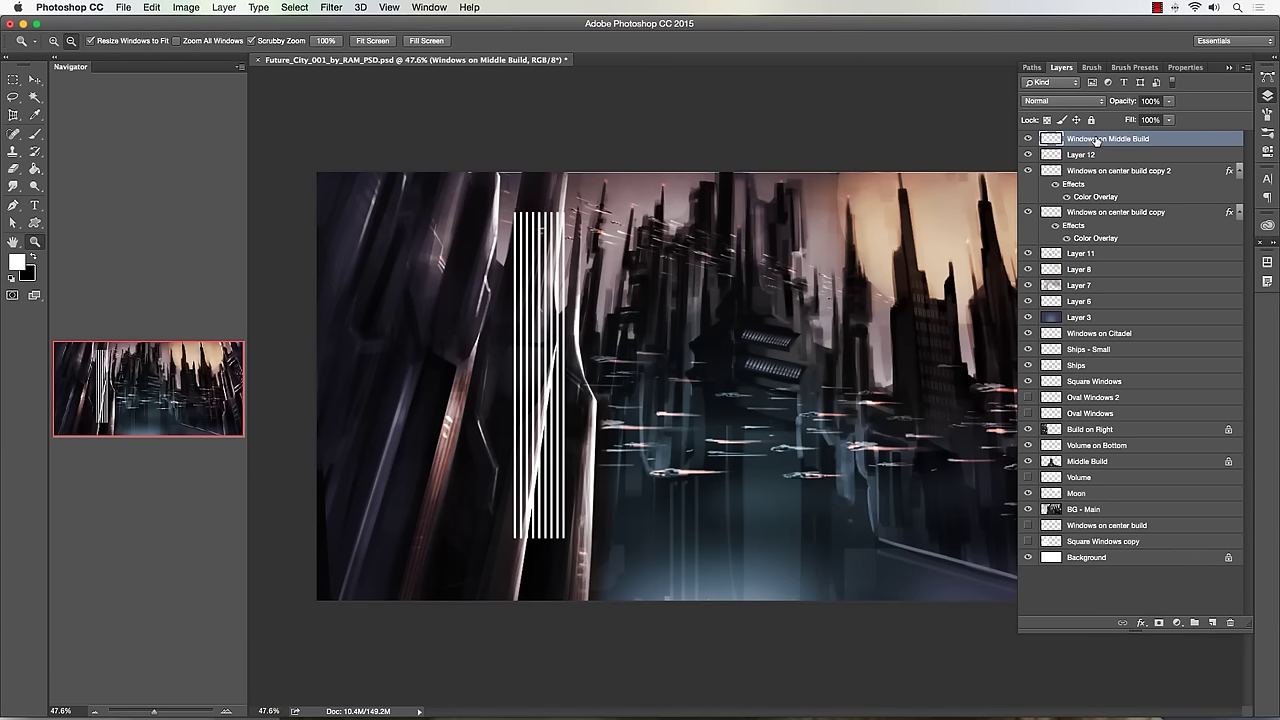
pyautogui.rightClick(1132, 139)
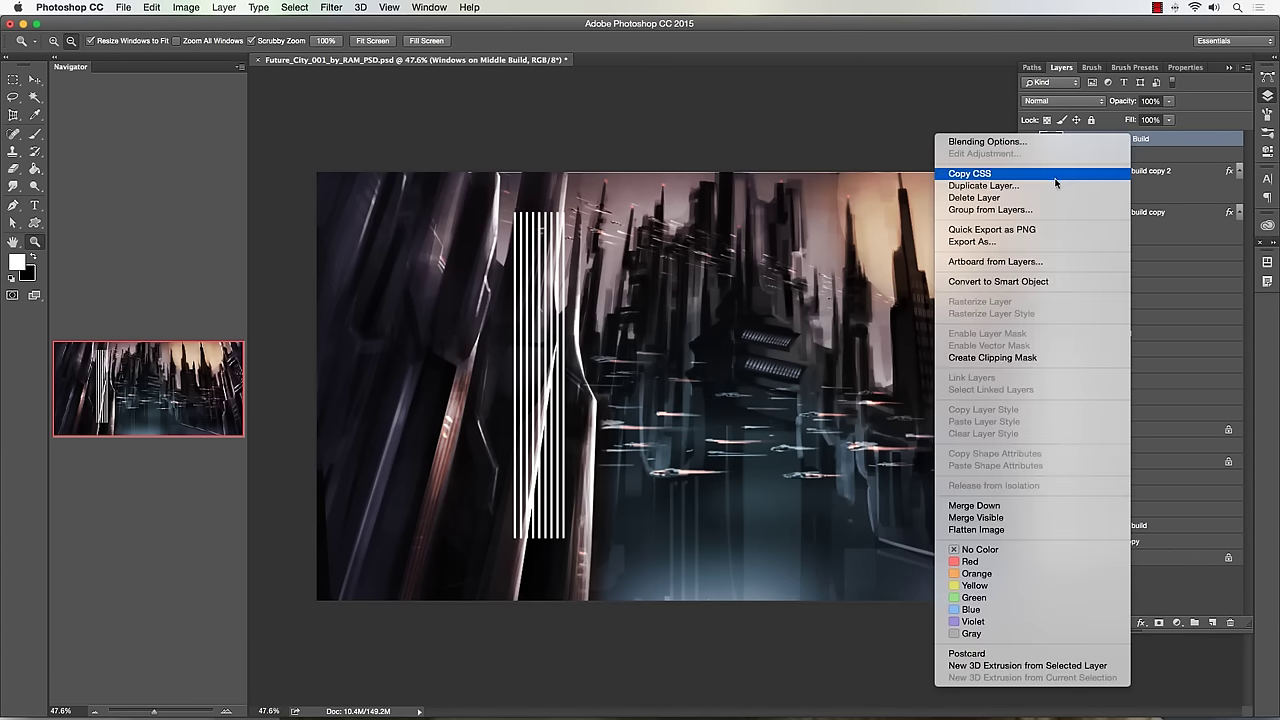
pyautogui.click(1005, 186)
pyautogui.click(425, 244)
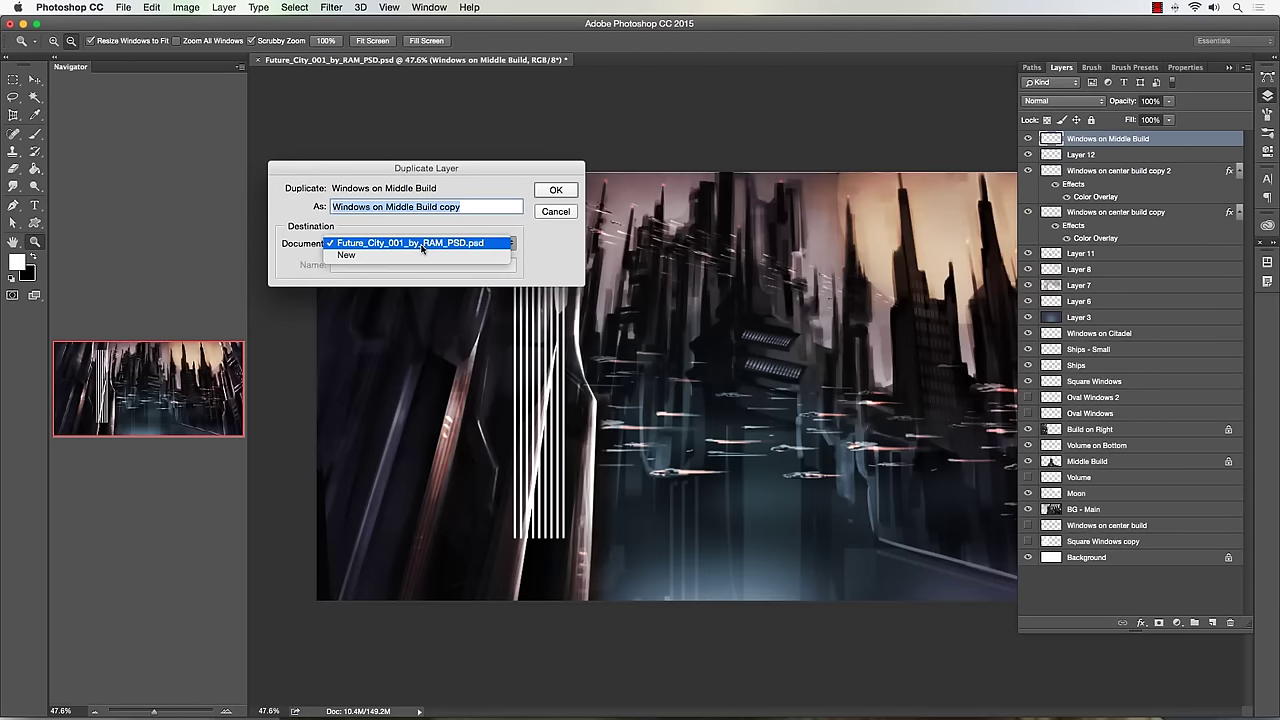
pyautogui.click(415, 255)
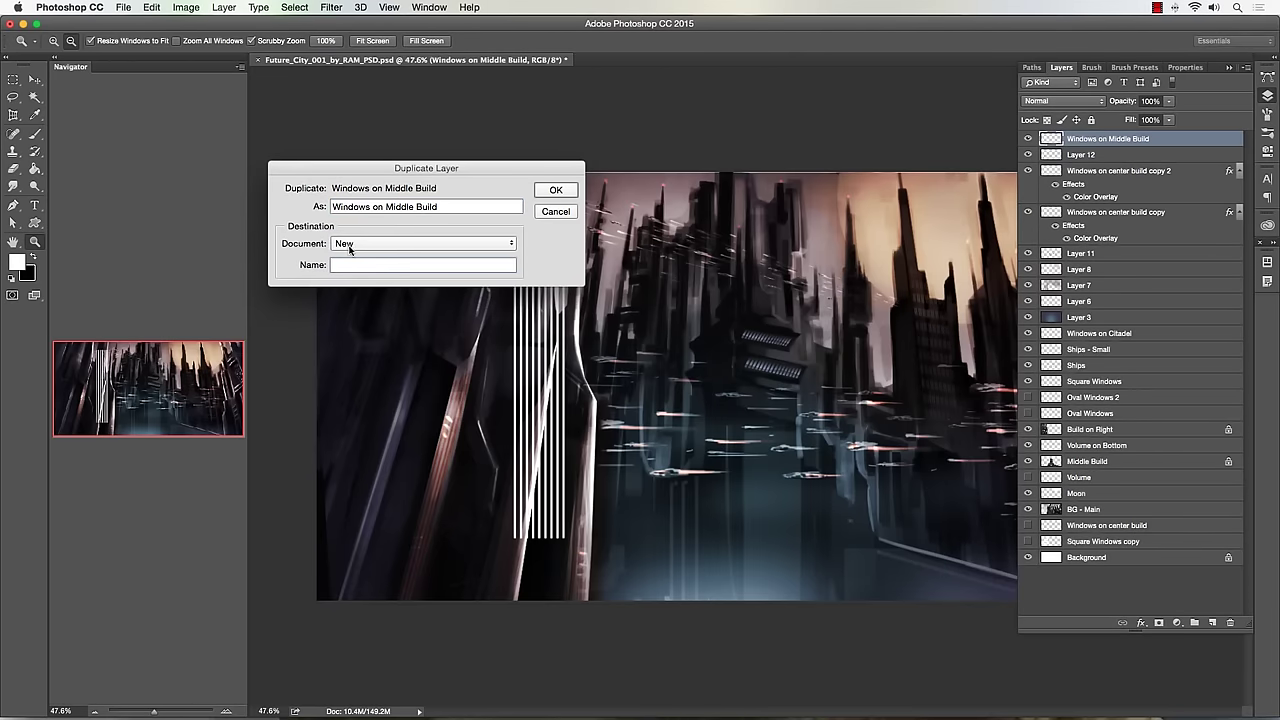
pyautogui.click(556, 191)
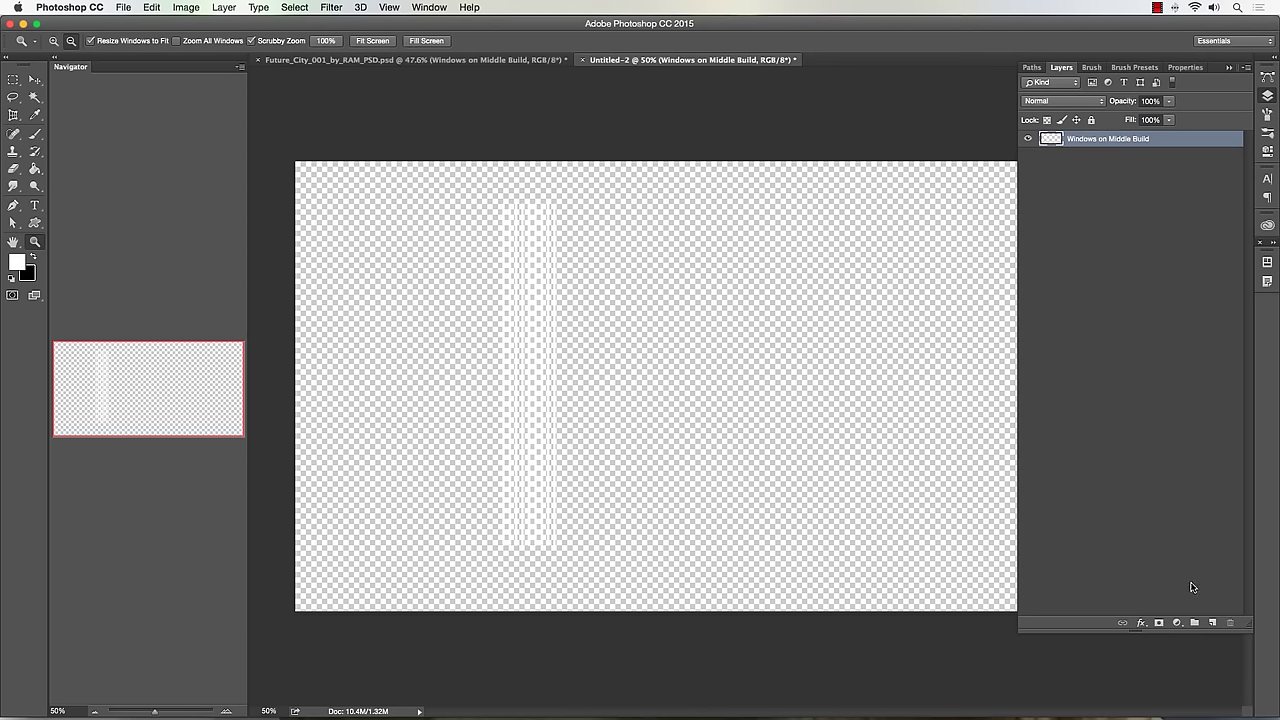
# - Add a new layer in the new document, fill it with black, and place it beneath the white lines
pyautogui.click(1212, 622)
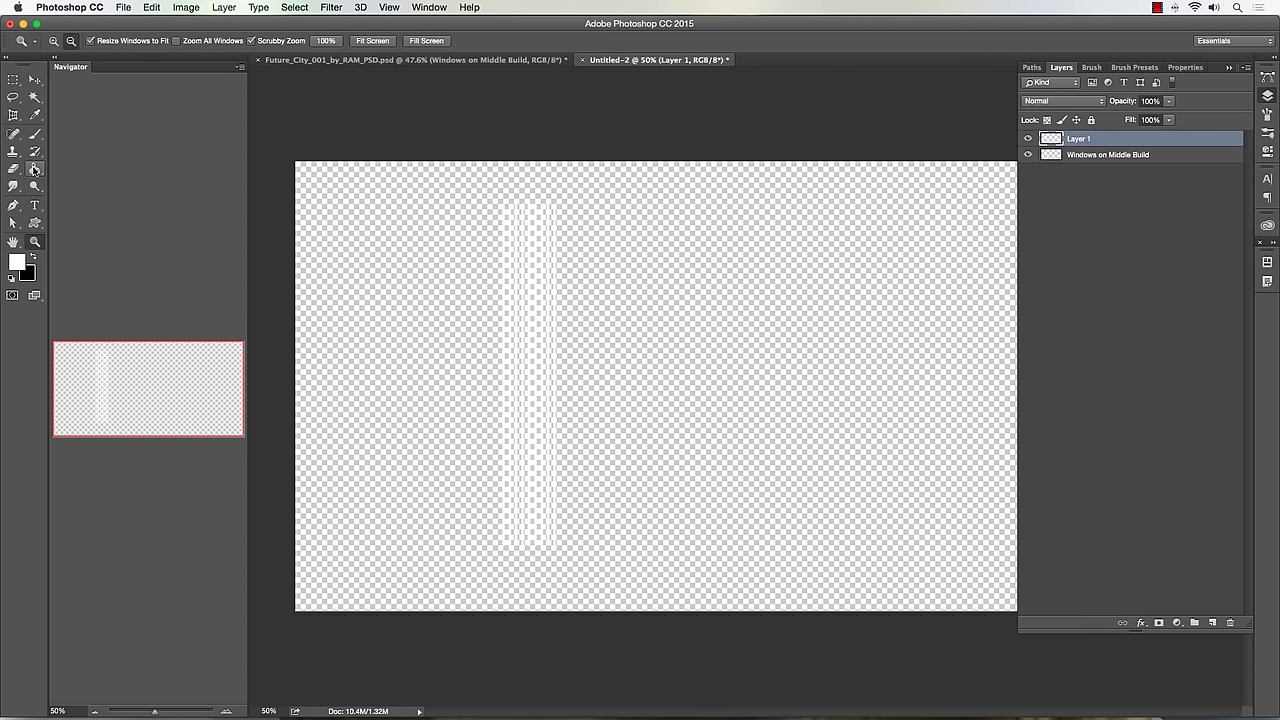
pyautogui.click(34, 169)
pyautogui.click(32, 256)
pyautogui.click(393, 328)
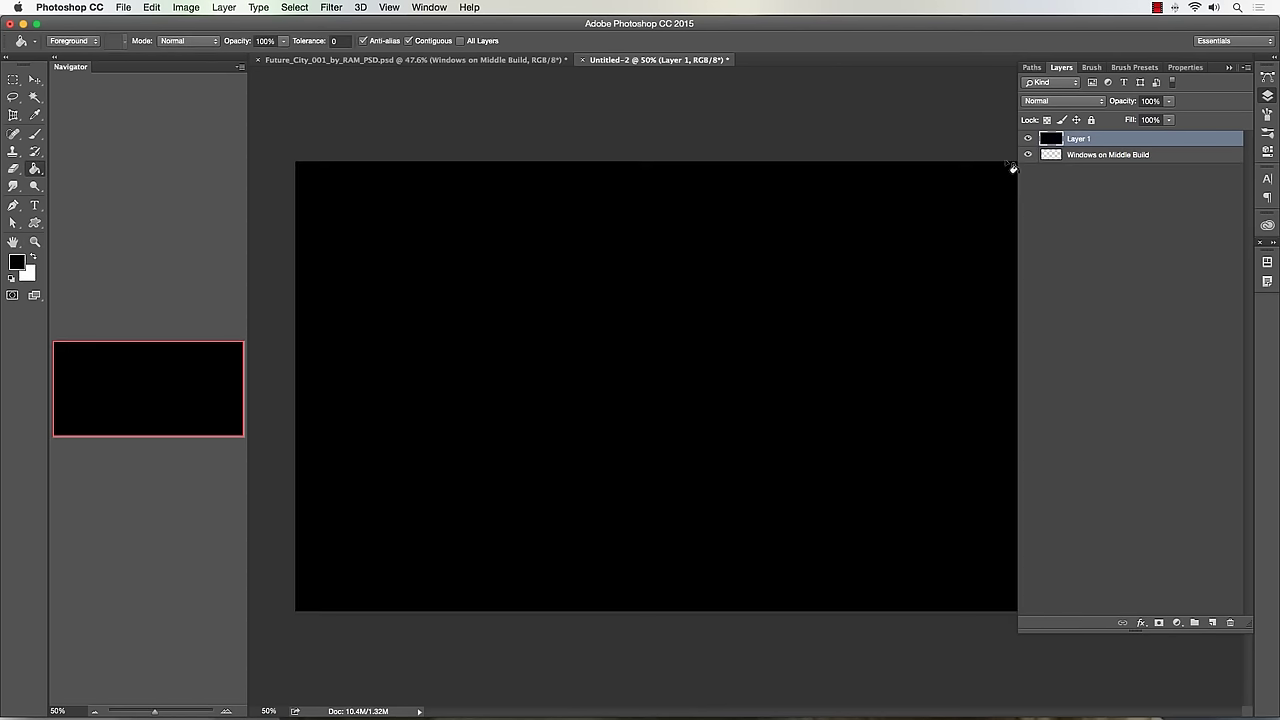
pyautogui.keyDown('shift'); pyautogui.click(1095, 155); pyautogui.keyUp('shift')
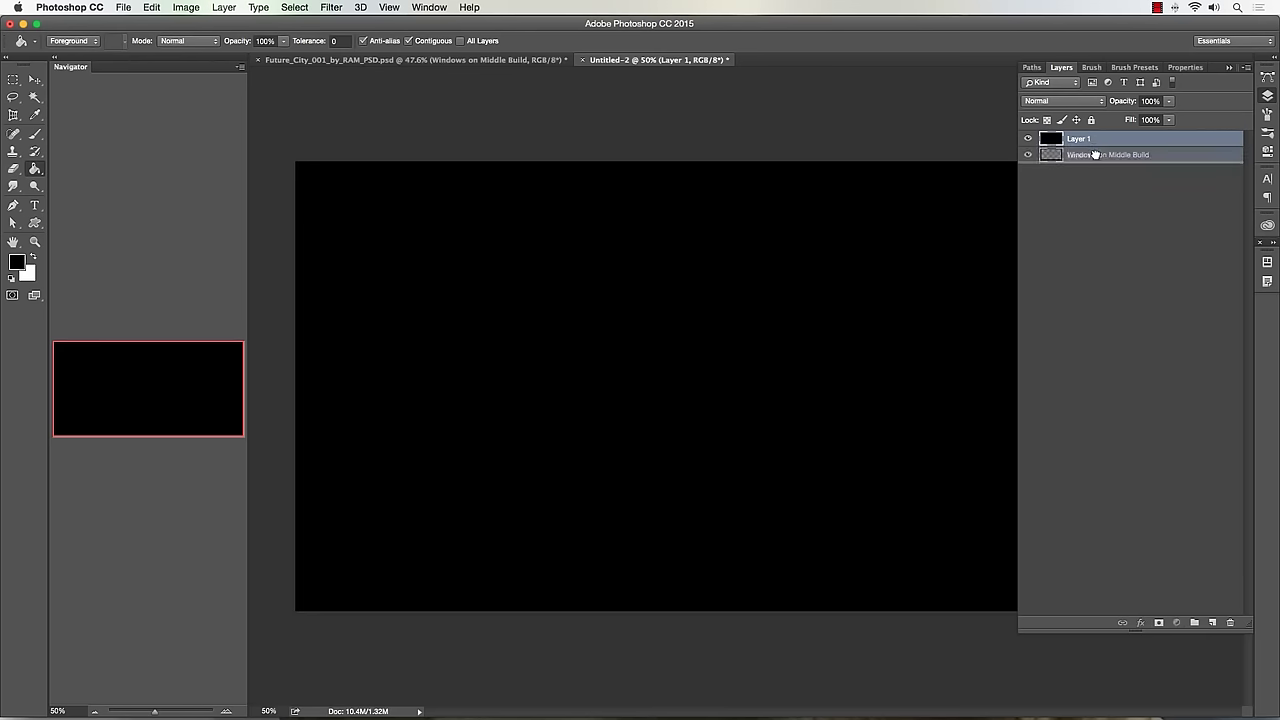
pyautogui.moveTo(1095, 155); pyautogui.dragTo(1094, 163)
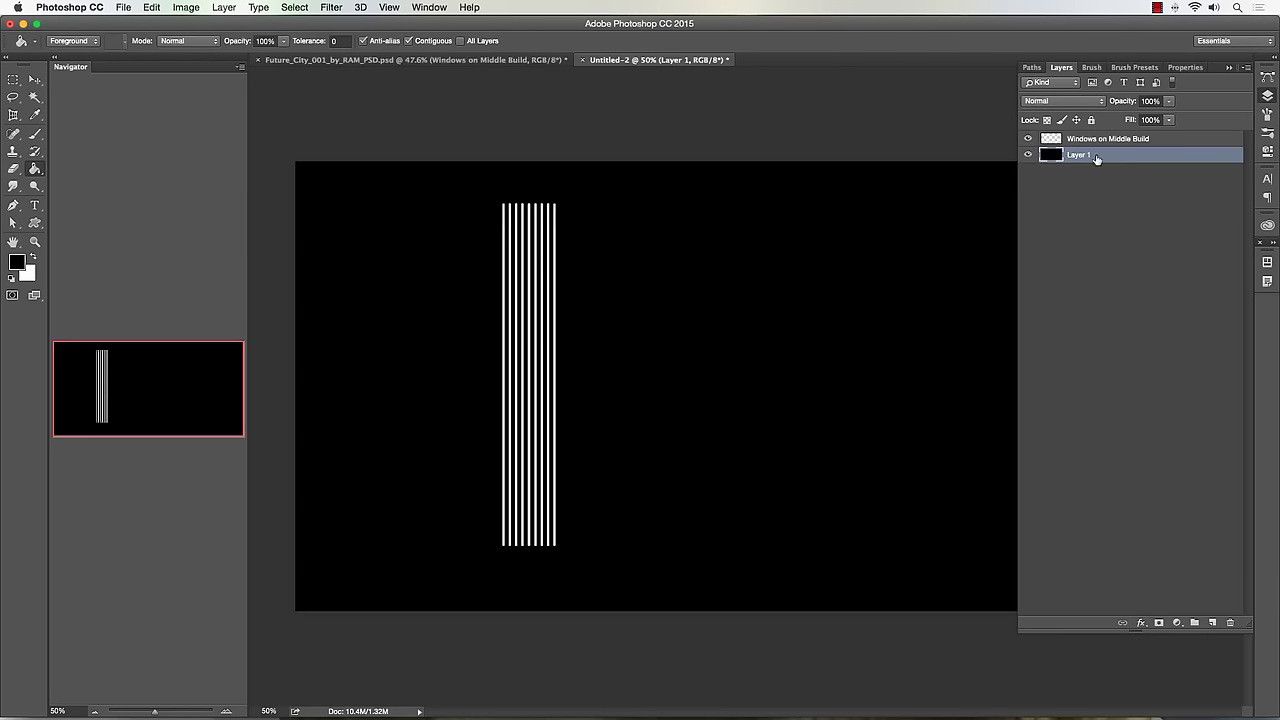
# - Crop the new document to a rectangular selection that closely surrounds the nine white lines
pyautogui.click(13, 80)
pyautogui.moveTo(490, 194); pyautogui.dragTo(571, 560)
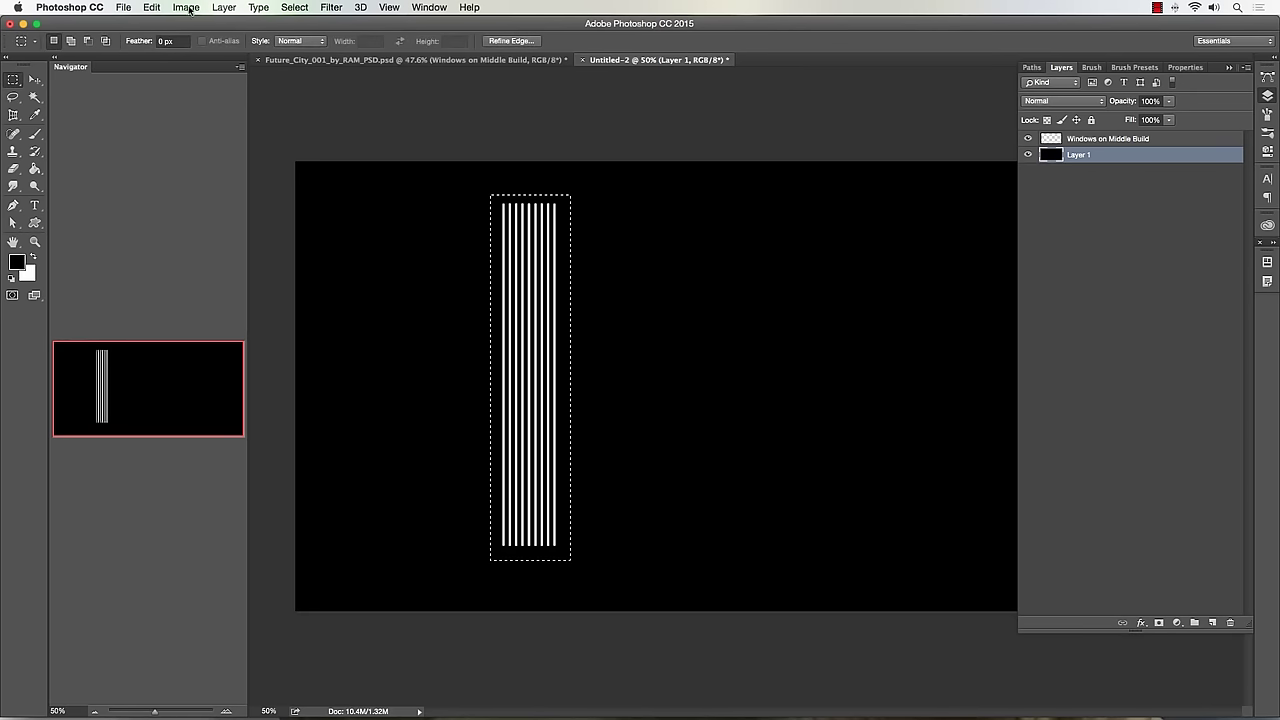
pyautogui.click(185, 8)
pyautogui.click(191, 150)
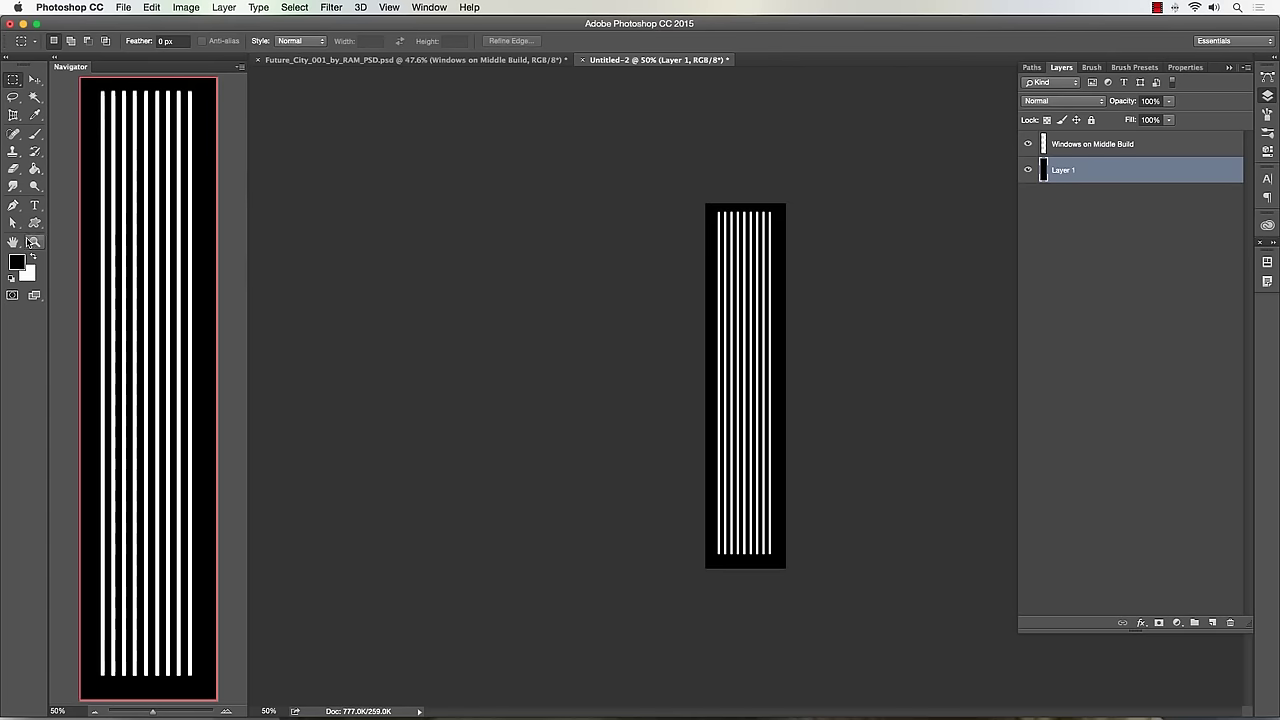
# - Check the cropped pattern's image size without changing it, and close the untitled document without saving
pyautogui.click(35, 242)
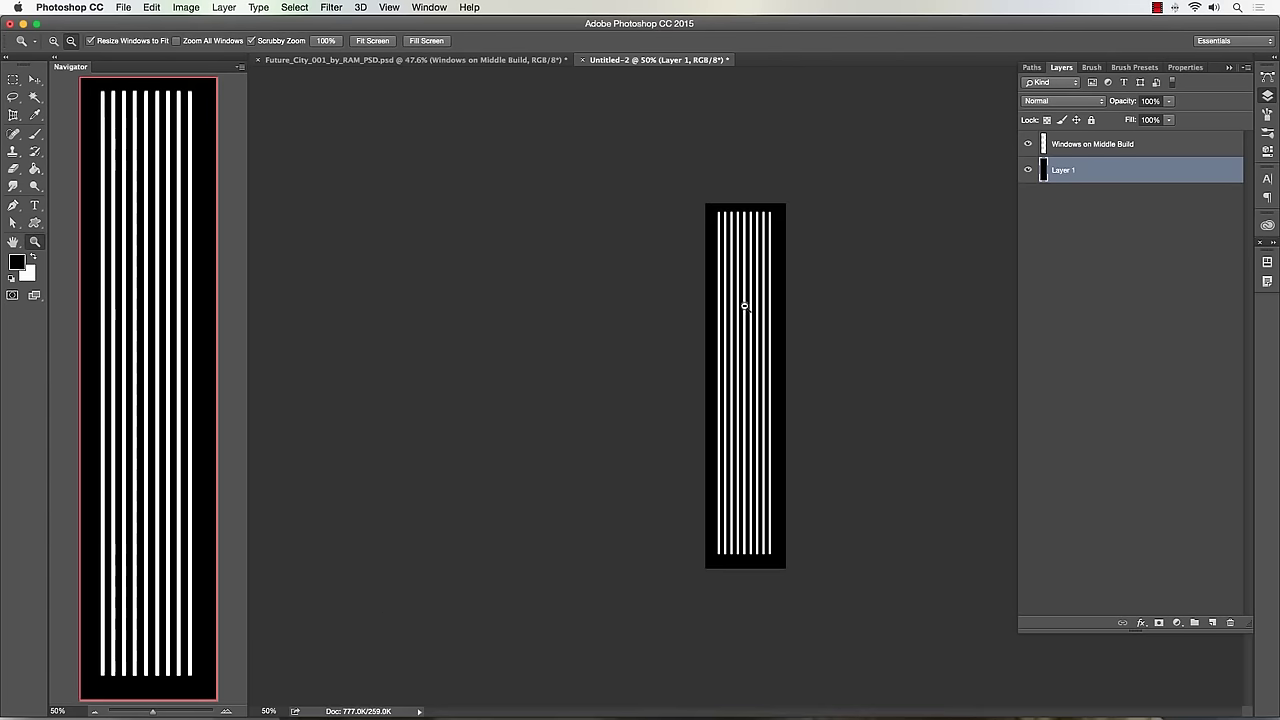
pyautogui.moveTo(748, 203); pyautogui.dragTo(770, 226)
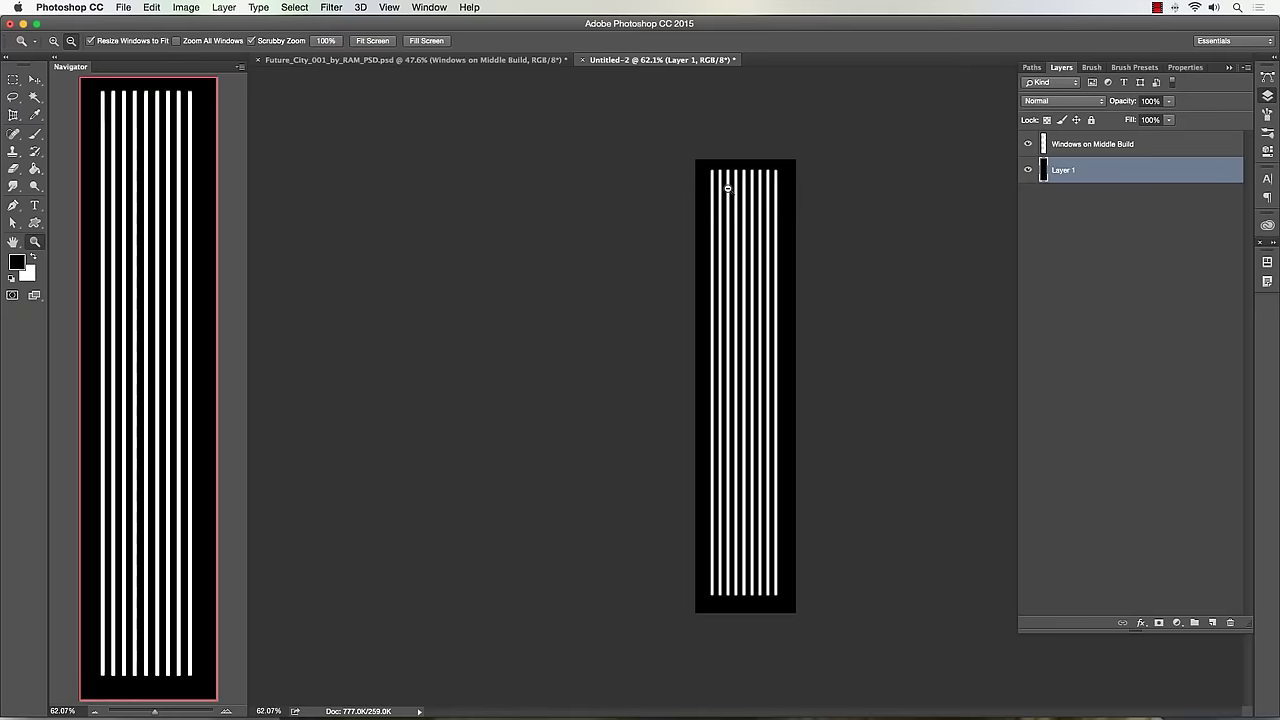
pyautogui.moveTo(740, 186)
pyautogui.mouseDown()
pyautogui.moveTo(843, 186)
pyautogui.moveTo(746, 183)
pyautogui.mouseUp()
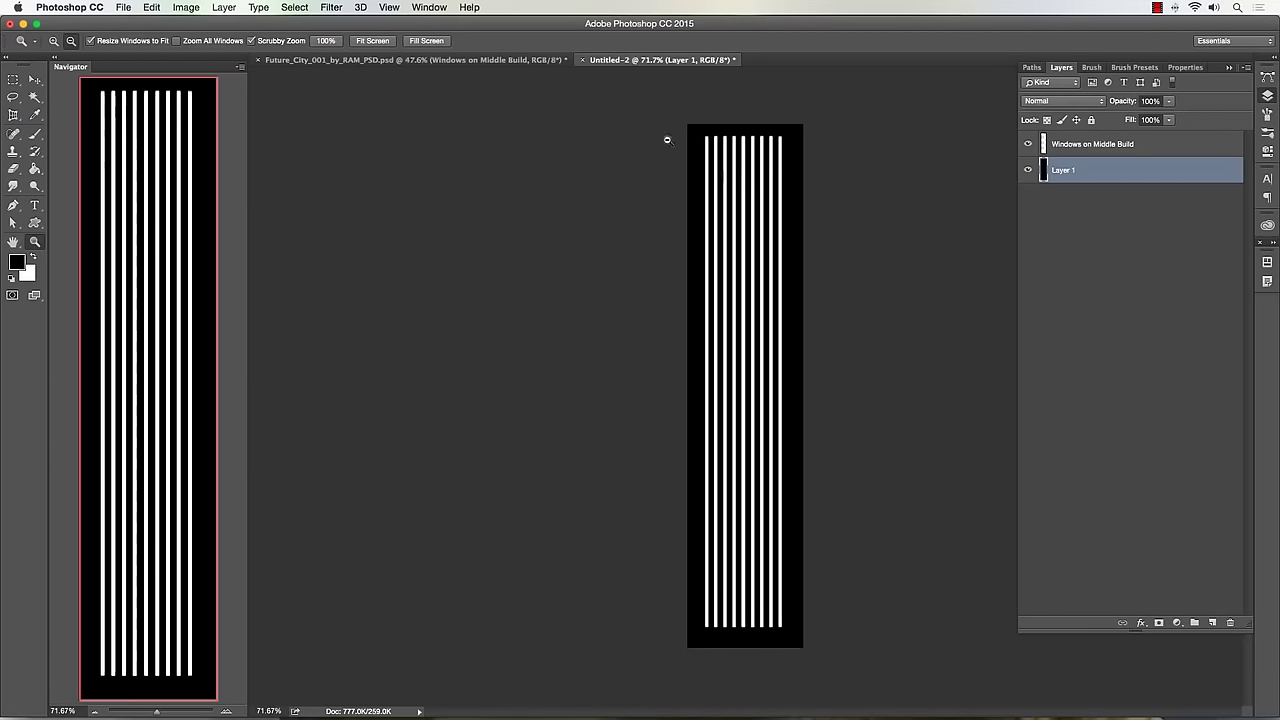
pyautogui.click(185, 7)
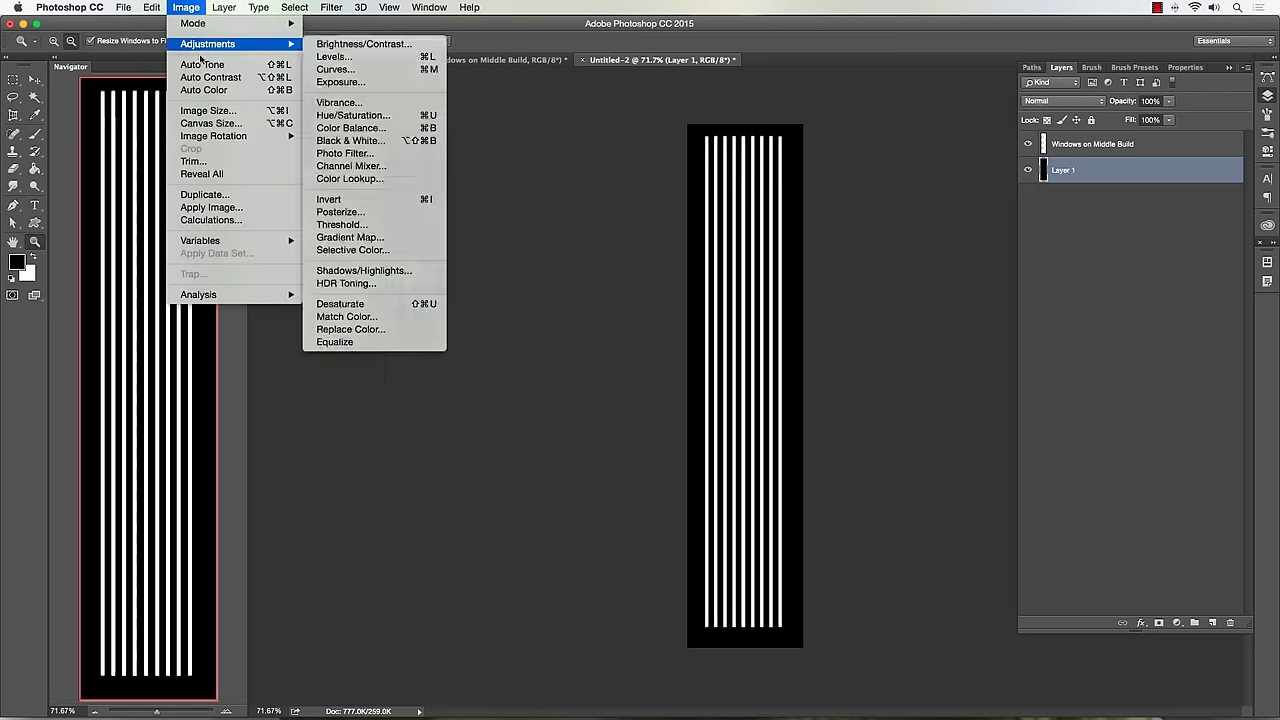
pyautogui.click(208, 117)
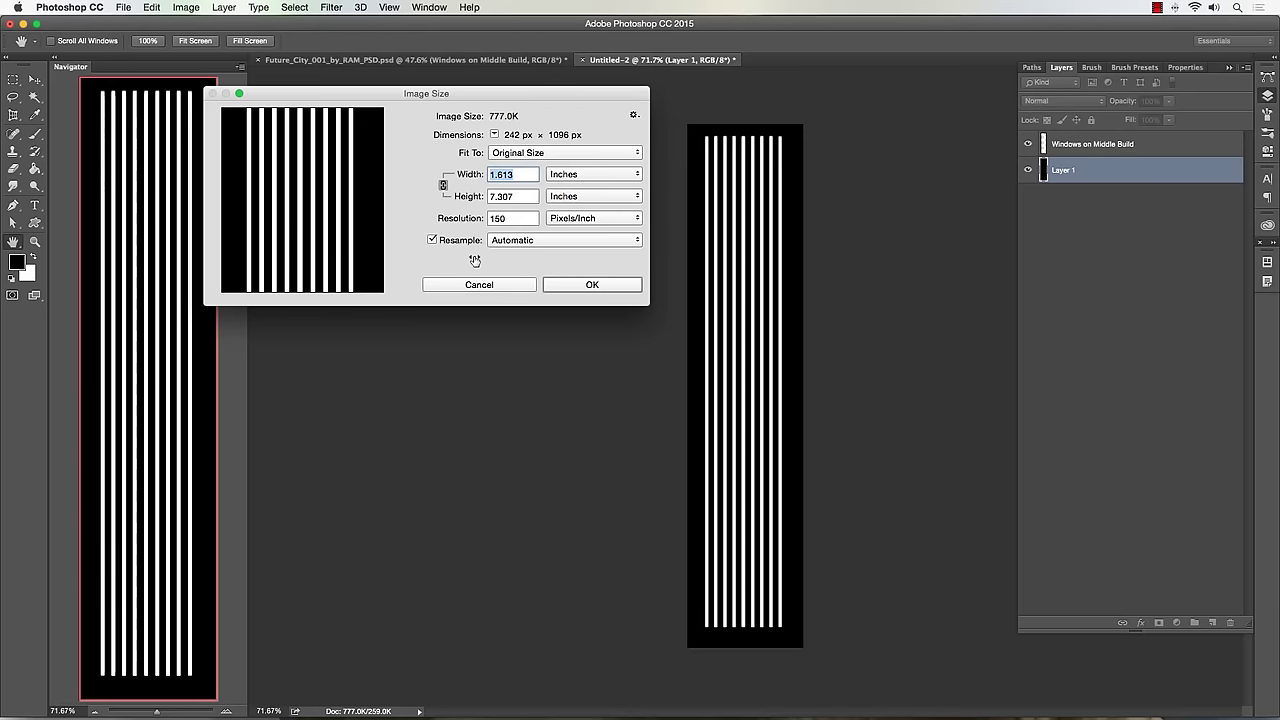
pyautogui.click(509, 288)
pyautogui.moveTo(757, 246); pyautogui.dragTo(780, 243)
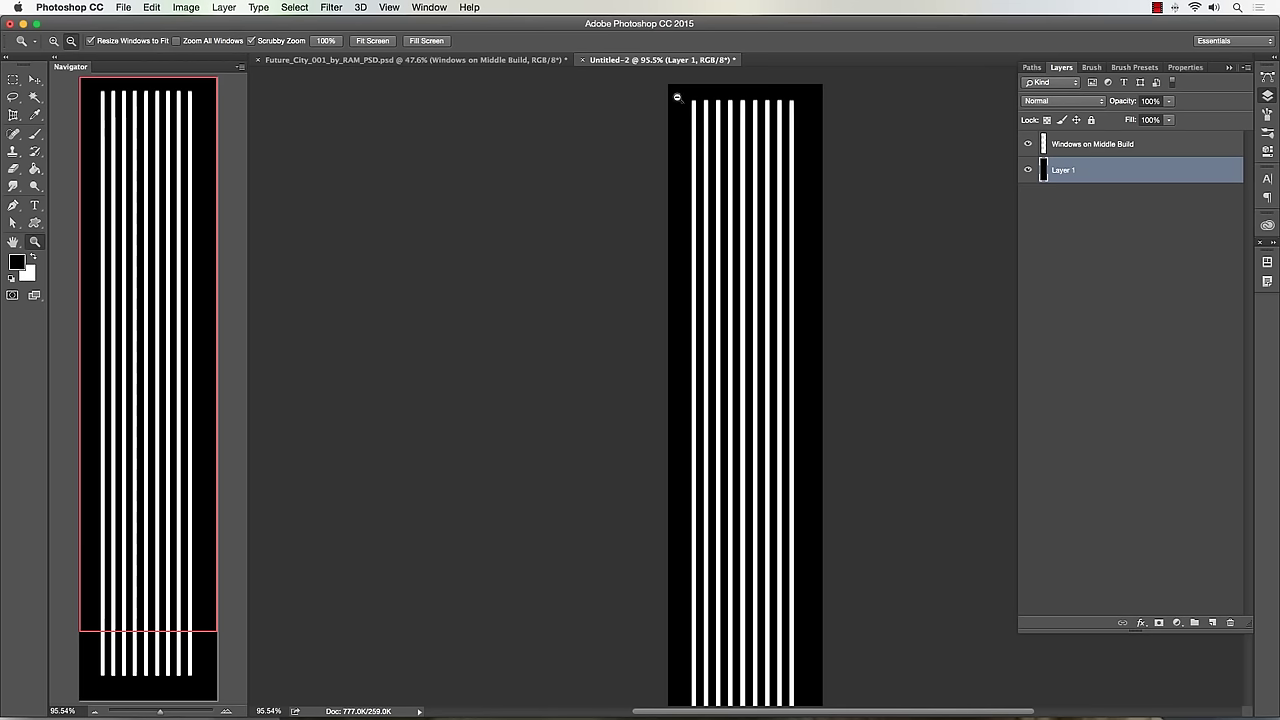
pyautogui.click(584, 60)
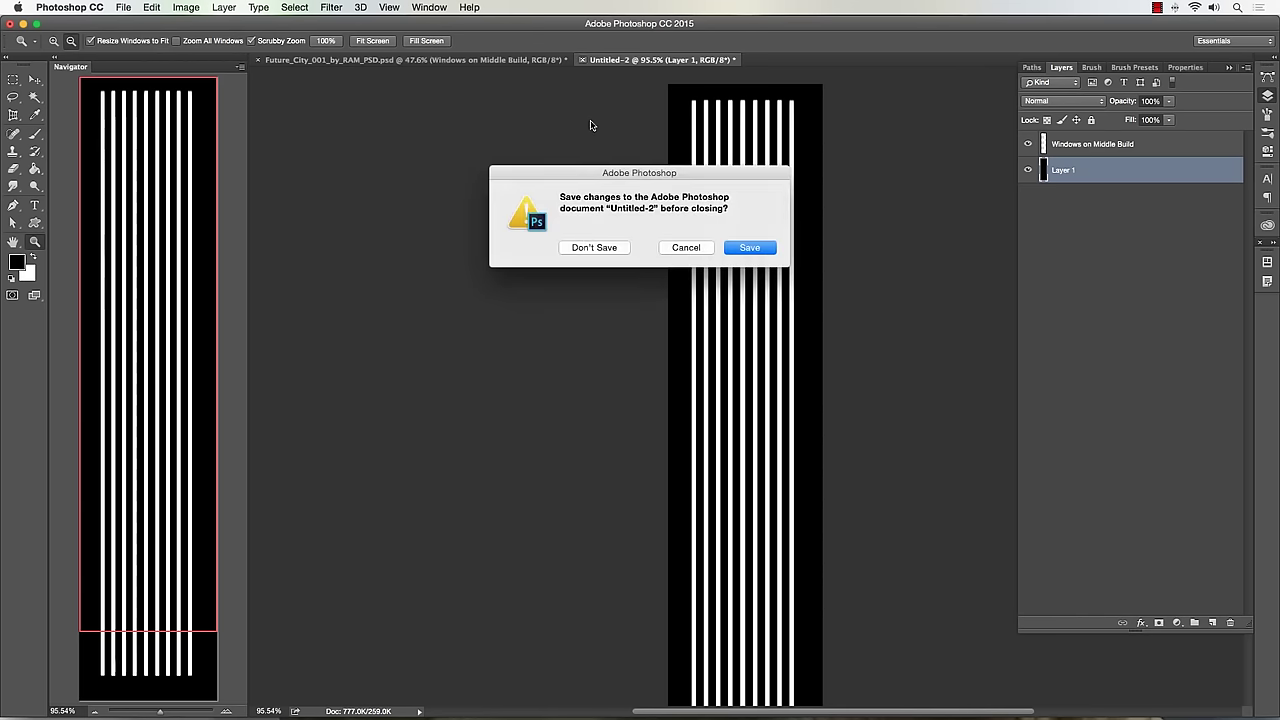
pyautogui.click(594, 247)
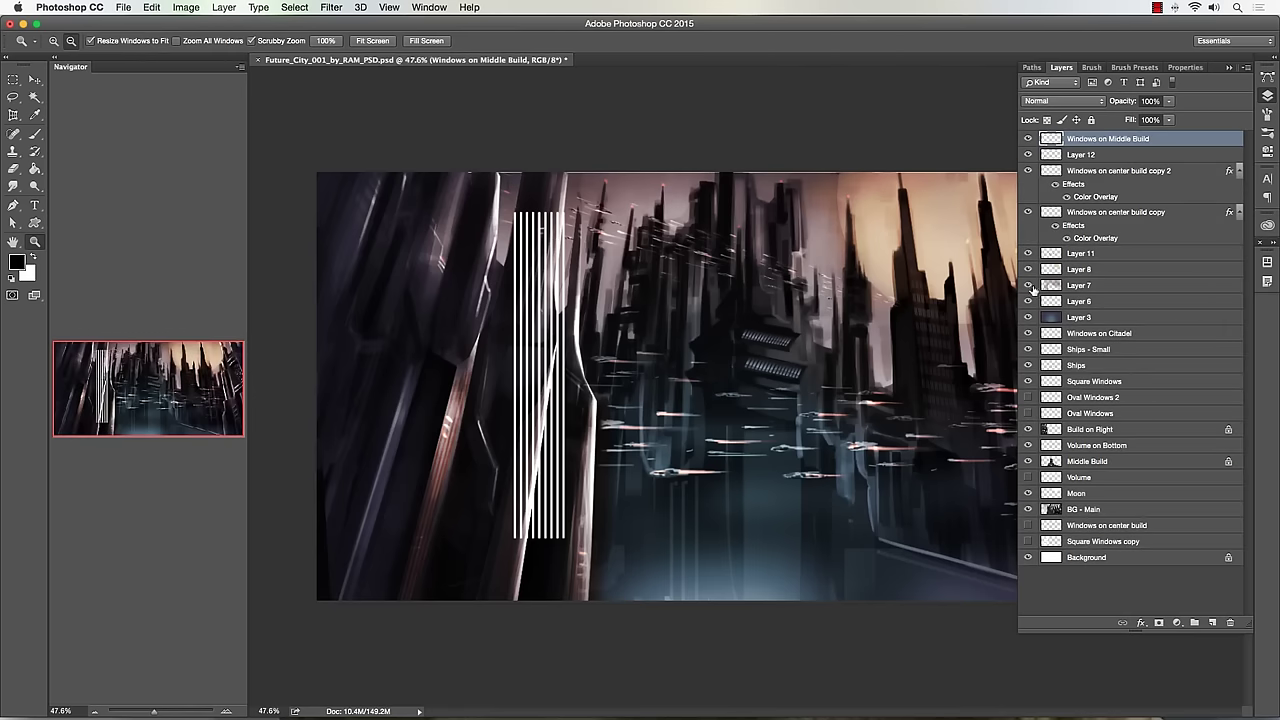
# - Shift the line pattern slightly left and down in the painting, and duplicate its layer with the original hidden
pyautogui.click(1028, 139)
pyautogui.click(1028, 139)
pyautogui.click(35, 78)
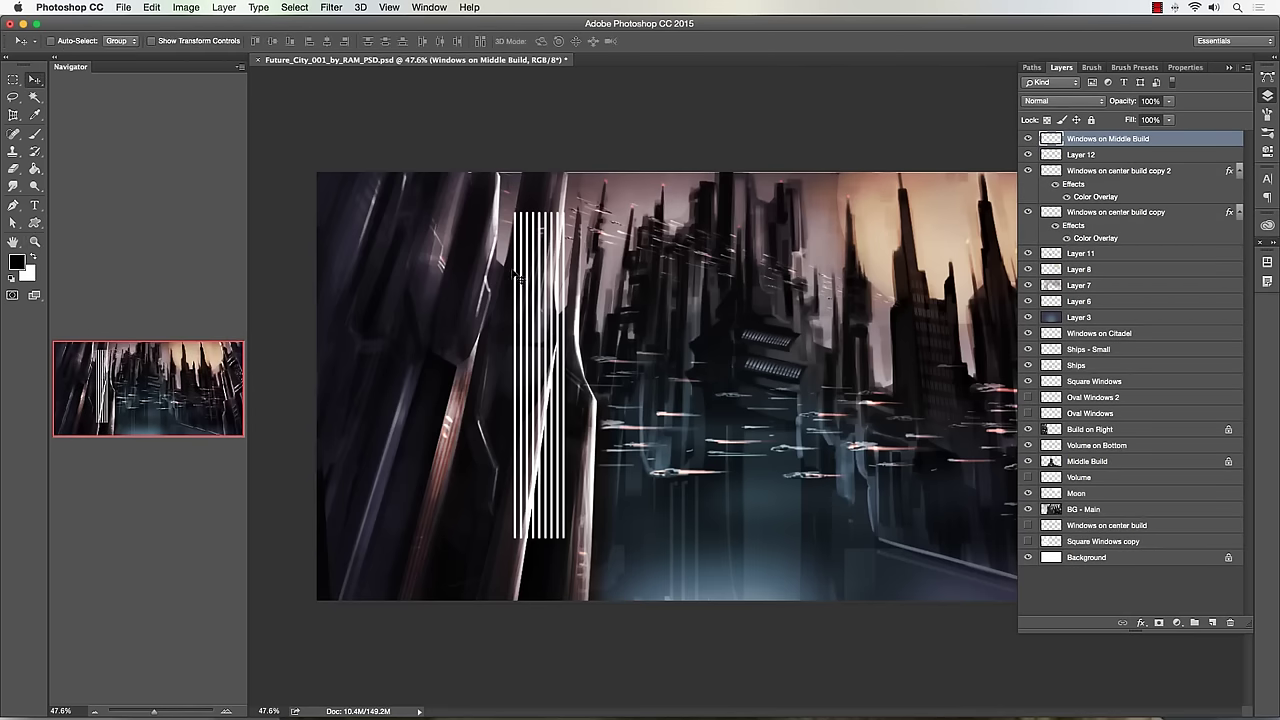
pyautogui.moveTo(514, 275); pyautogui.dragTo(491, 284)
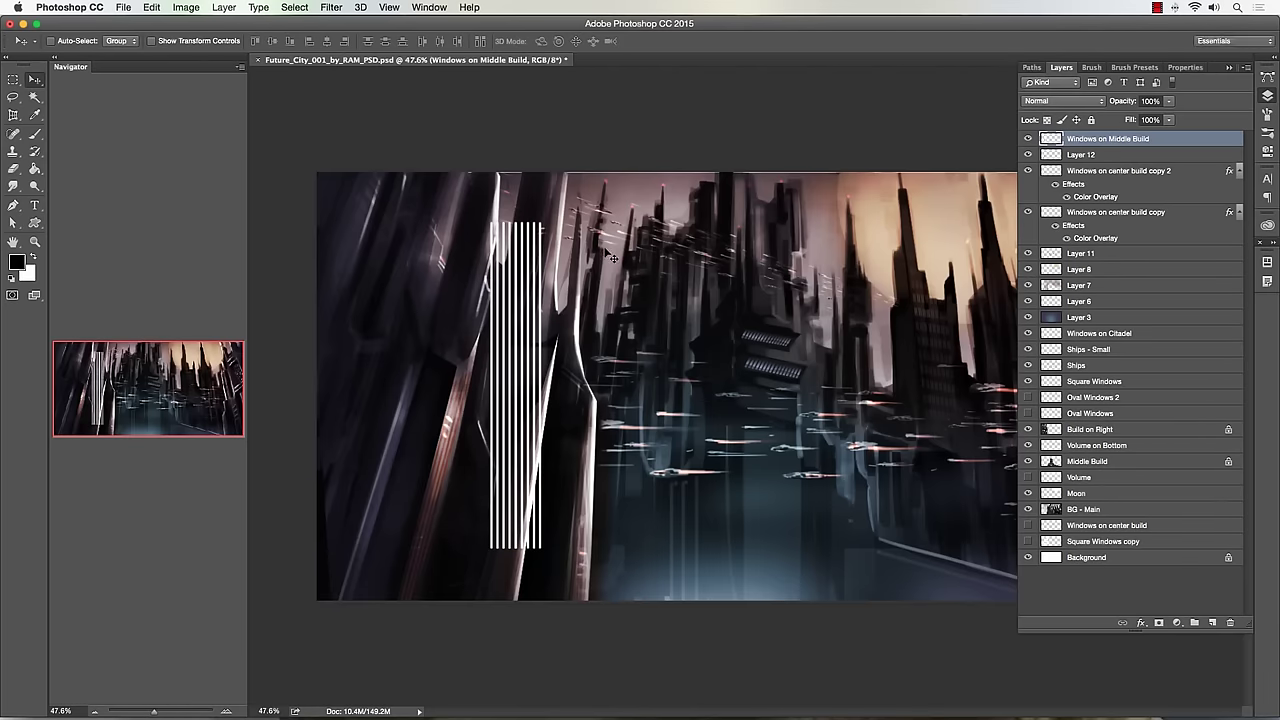
pyautogui.press('super+j')
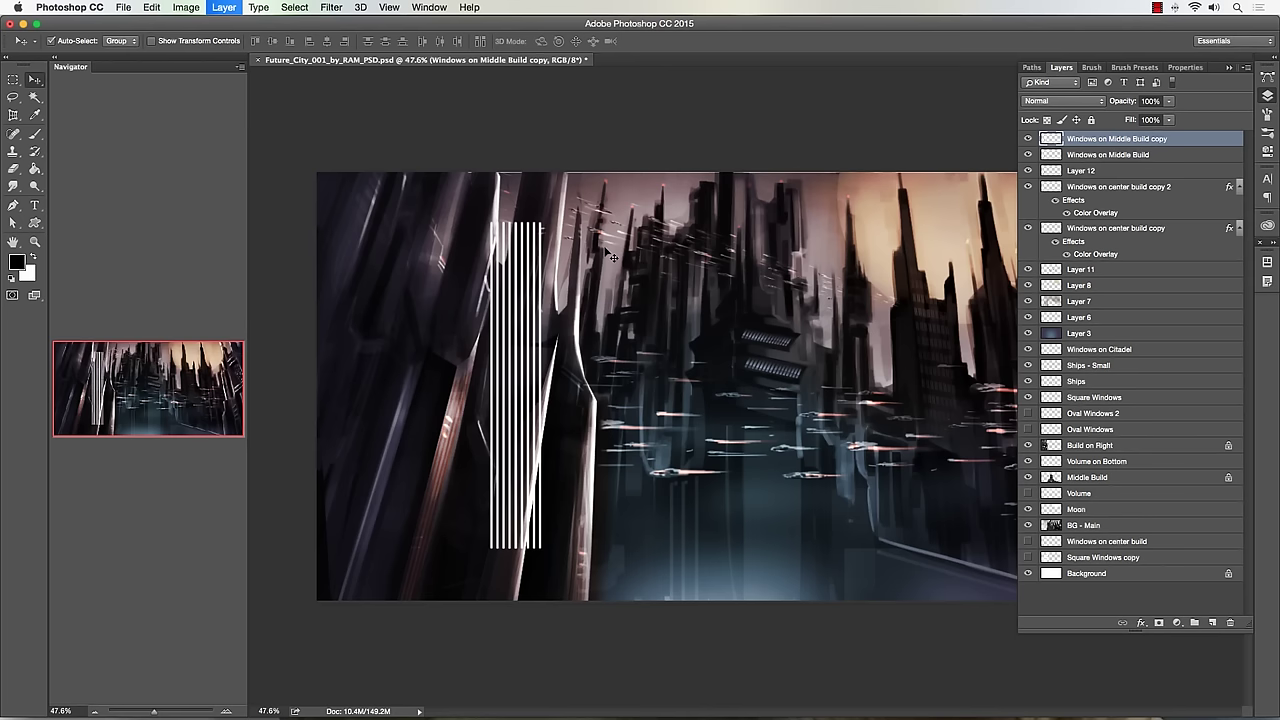
pyautogui.click(1029, 155)
# - Erase six thin horizontal gaps across the copied lines, one near each end and two pairs in between
pyautogui.click(35, 242)
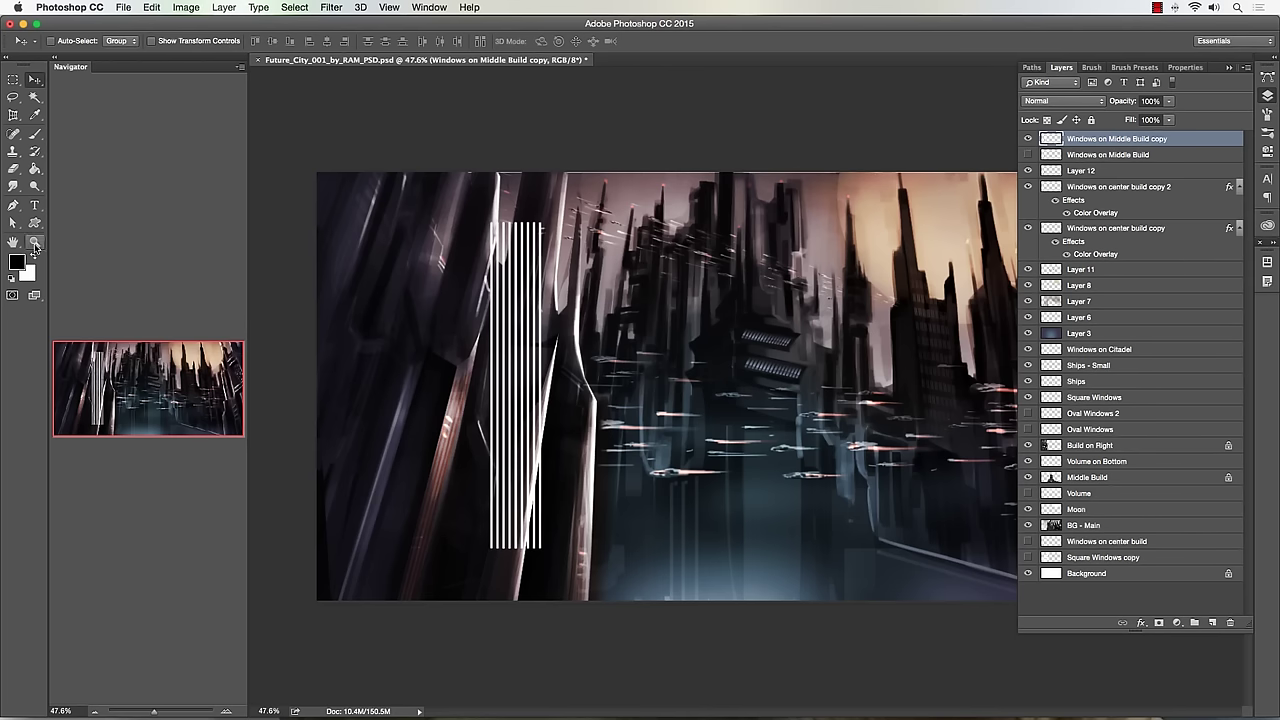
pyautogui.moveTo(438, 350); pyautogui.dragTo(467, 343)
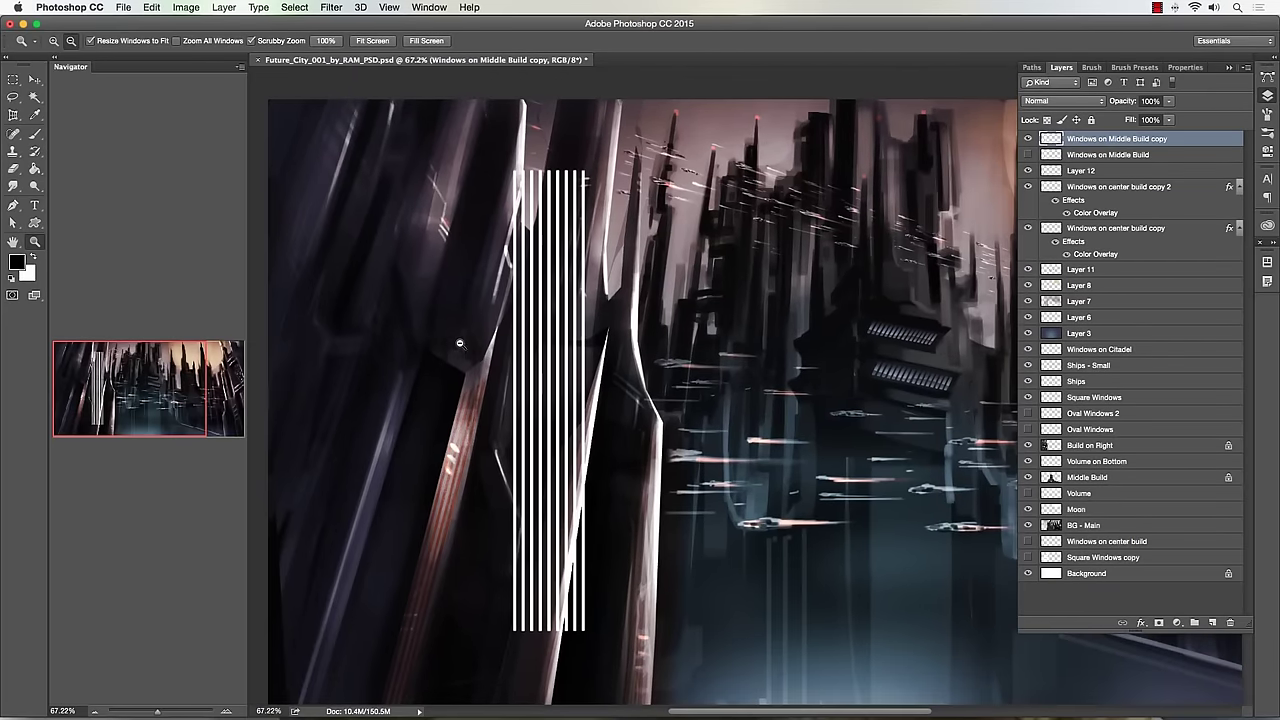
pyautogui.click(13, 168)
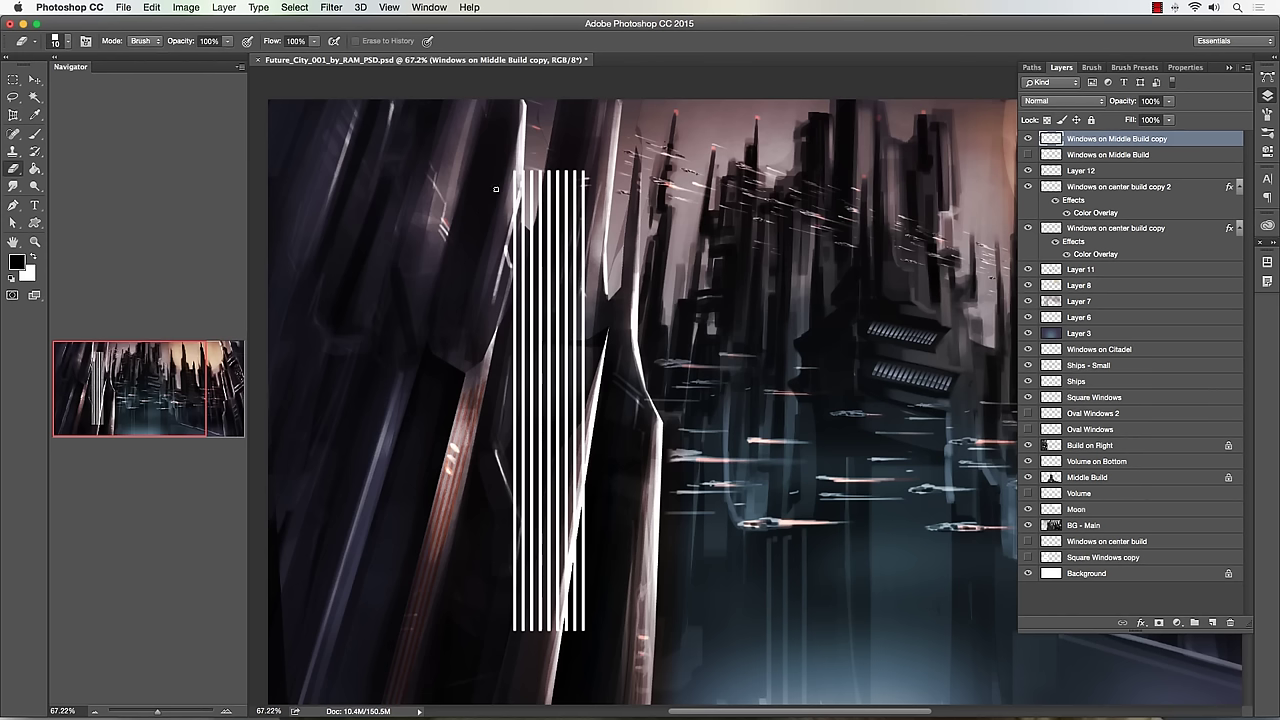
pyautogui.moveTo(505, 190); pyautogui.dragTo(592, 190)
pyautogui.moveTo(503, 308); pyautogui.dragTo(590, 308)
pyautogui.moveTo(504, 334); pyautogui.dragTo(590, 334)
pyautogui.moveTo(498, 489); pyautogui.dragTo(588, 489)
pyautogui.moveTo(497, 611); pyautogui.dragTo(588, 612)
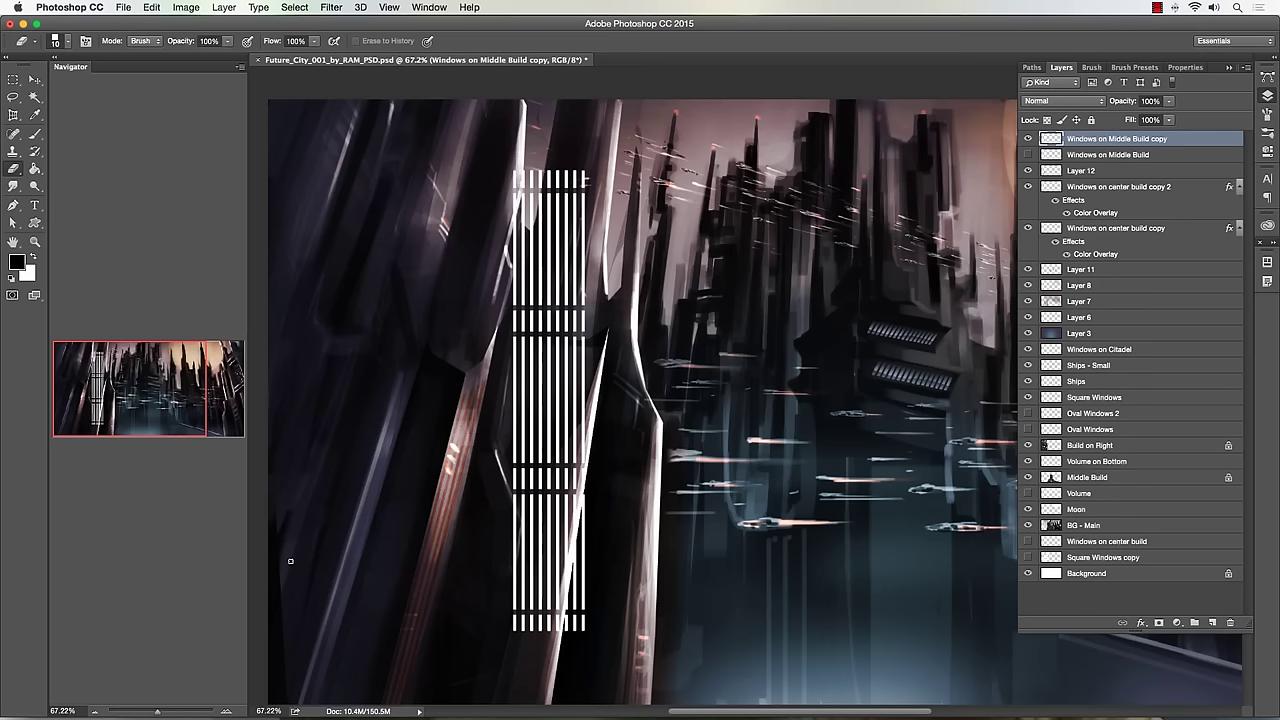
# - Move the segmented line pattern to the foot of the central building, running past the lower edge of the painting
pyautogui.click(34, 241)
pyautogui.moveTo(462, 446); pyautogui.dragTo(455, 484)
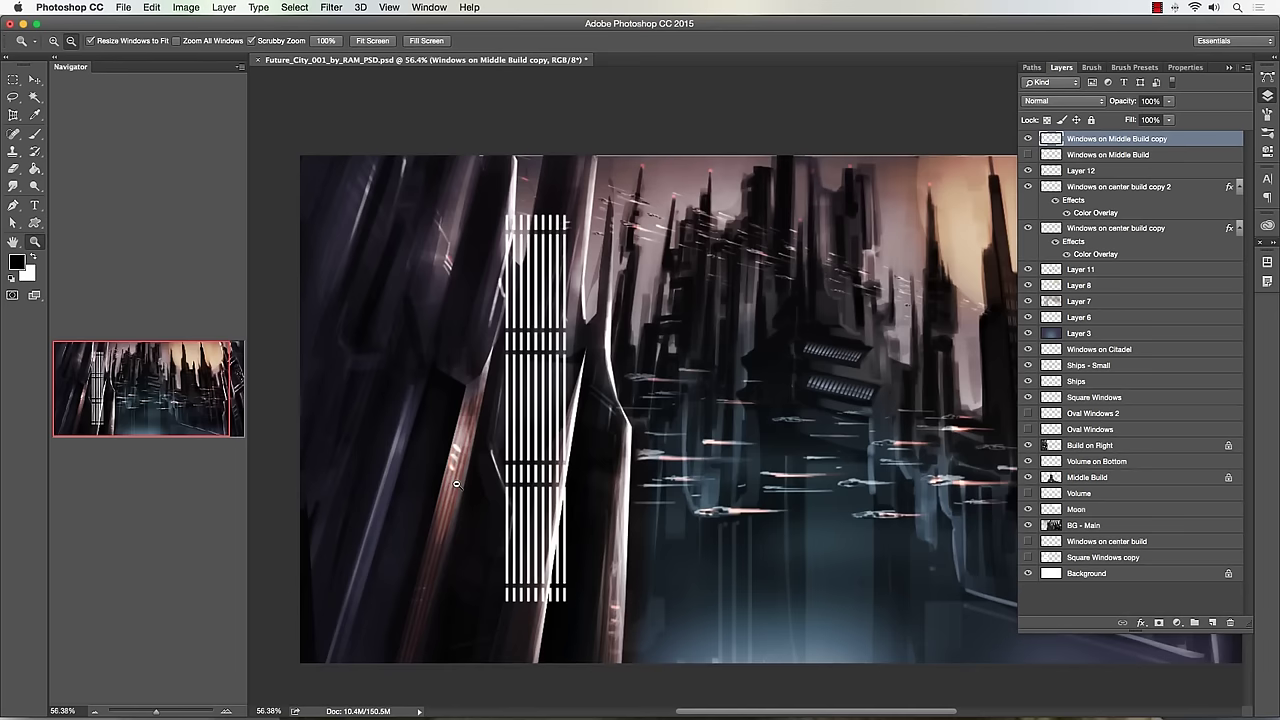
pyautogui.press('v')
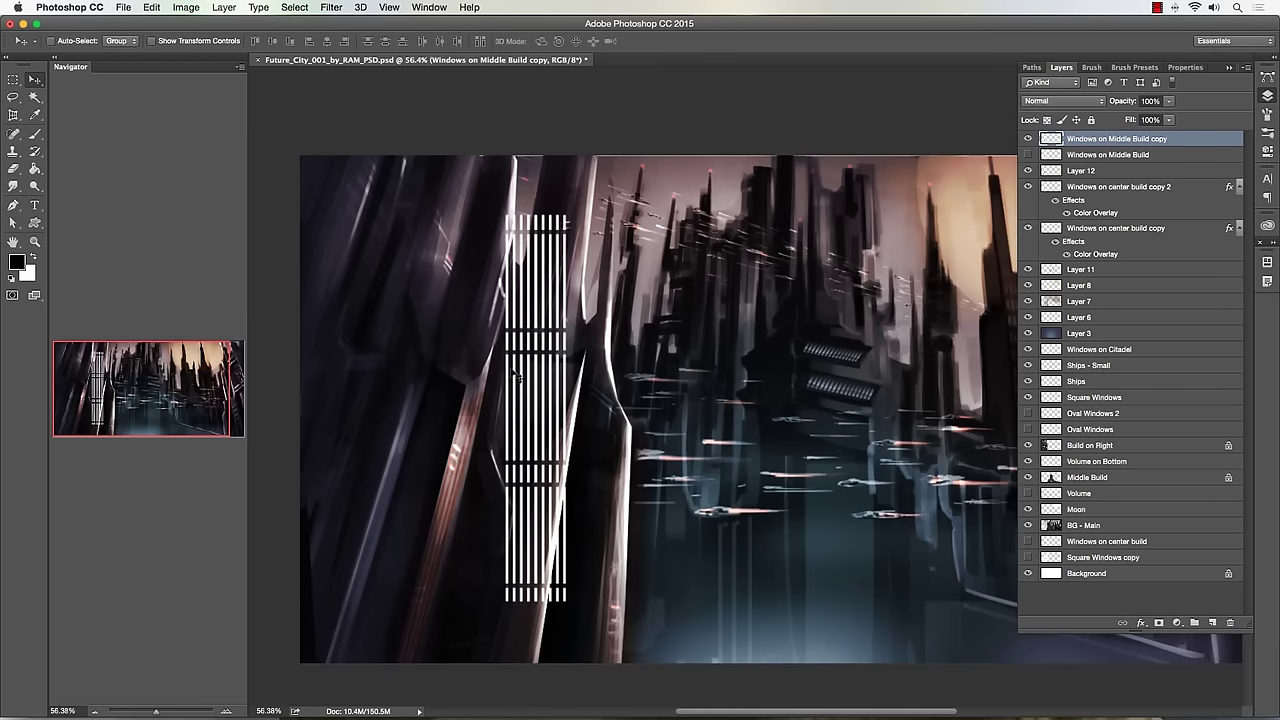
pyautogui.moveTo(514, 379); pyautogui.dragTo(819, 578)
pyautogui.moveTo(826, 493); pyautogui.dragTo(828, 530)
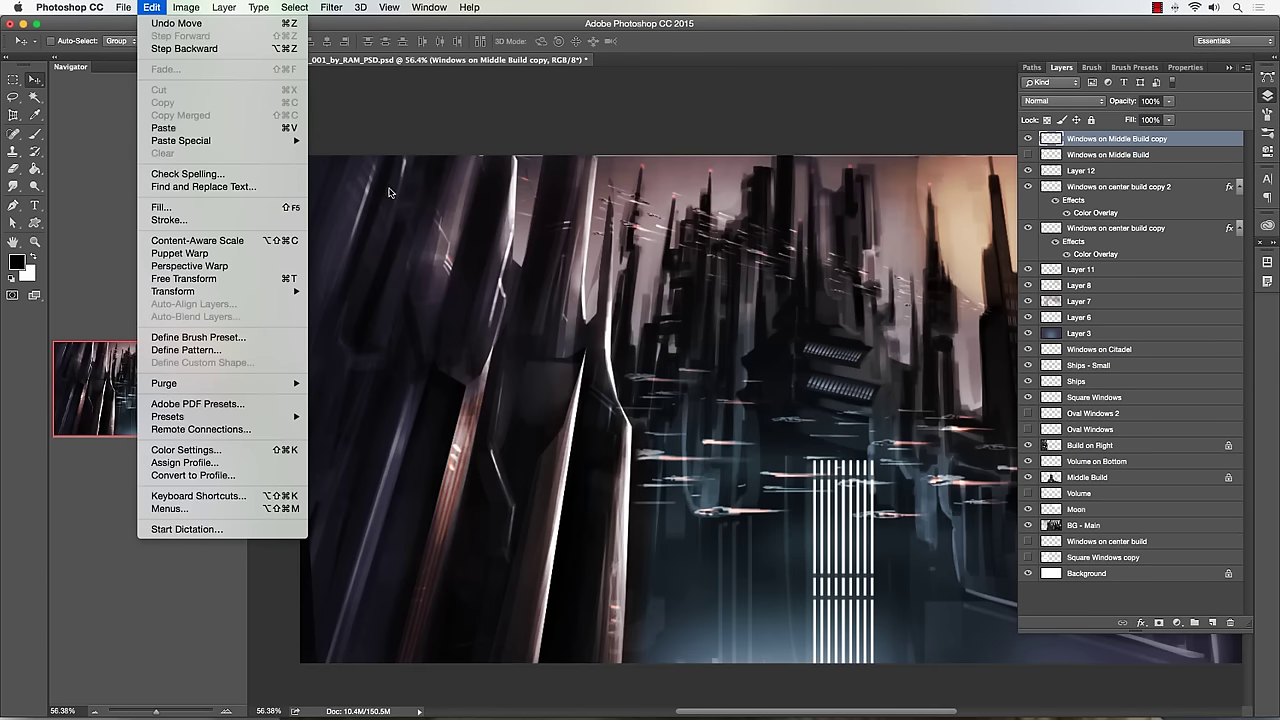
# - Transform the pattern with Perspective, narrowing it to about 82% width with a vertical skew of about 12.6 degrees
pyautogui.moveTo(207, 295)
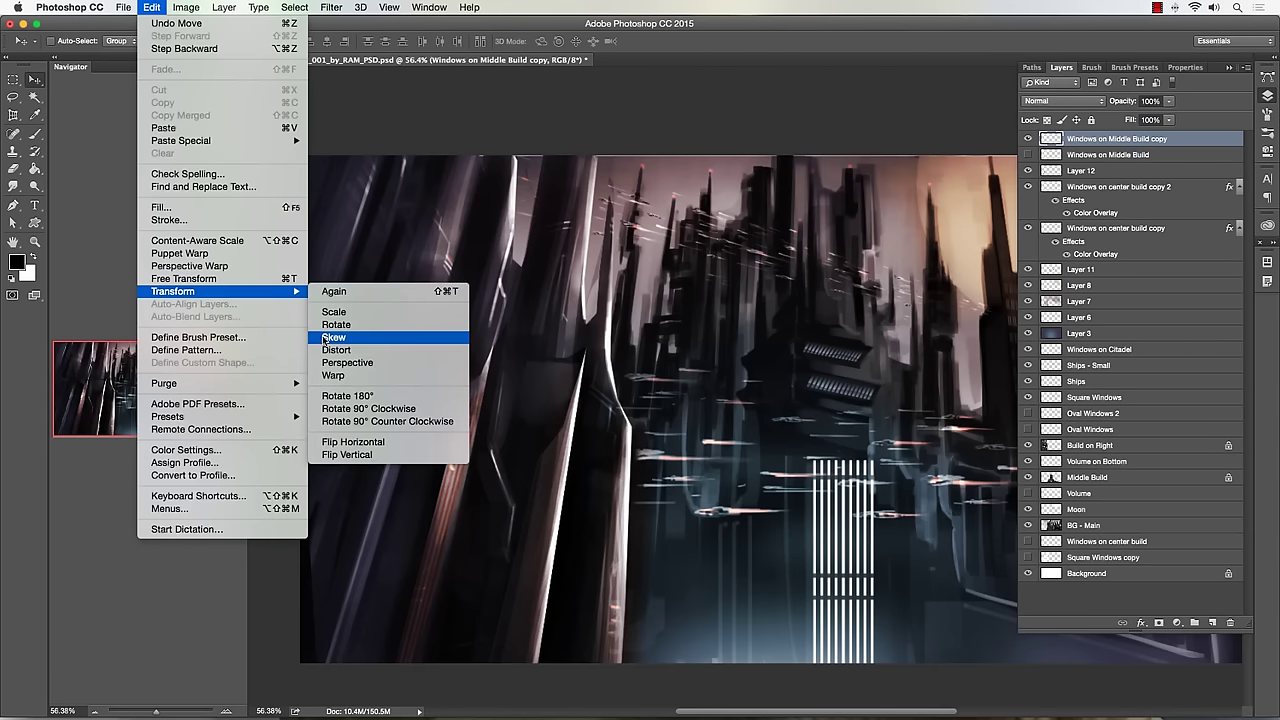
pyautogui.click(345, 362)
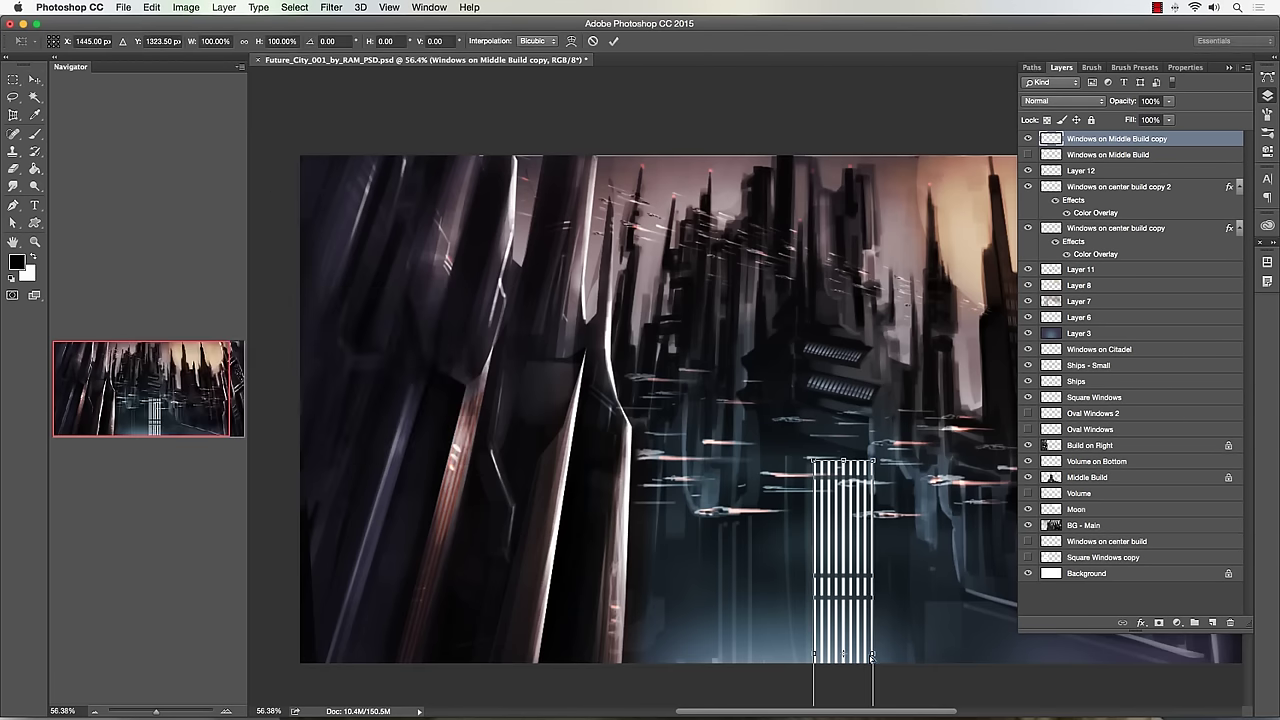
pyautogui.moveTo(872, 656)
pyautogui.mouseDown()
pyautogui.moveTo(858, 668)
pyautogui.moveTo(816, 657)
pyautogui.moveTo(853, 659)
pyautogui.mouseUp()
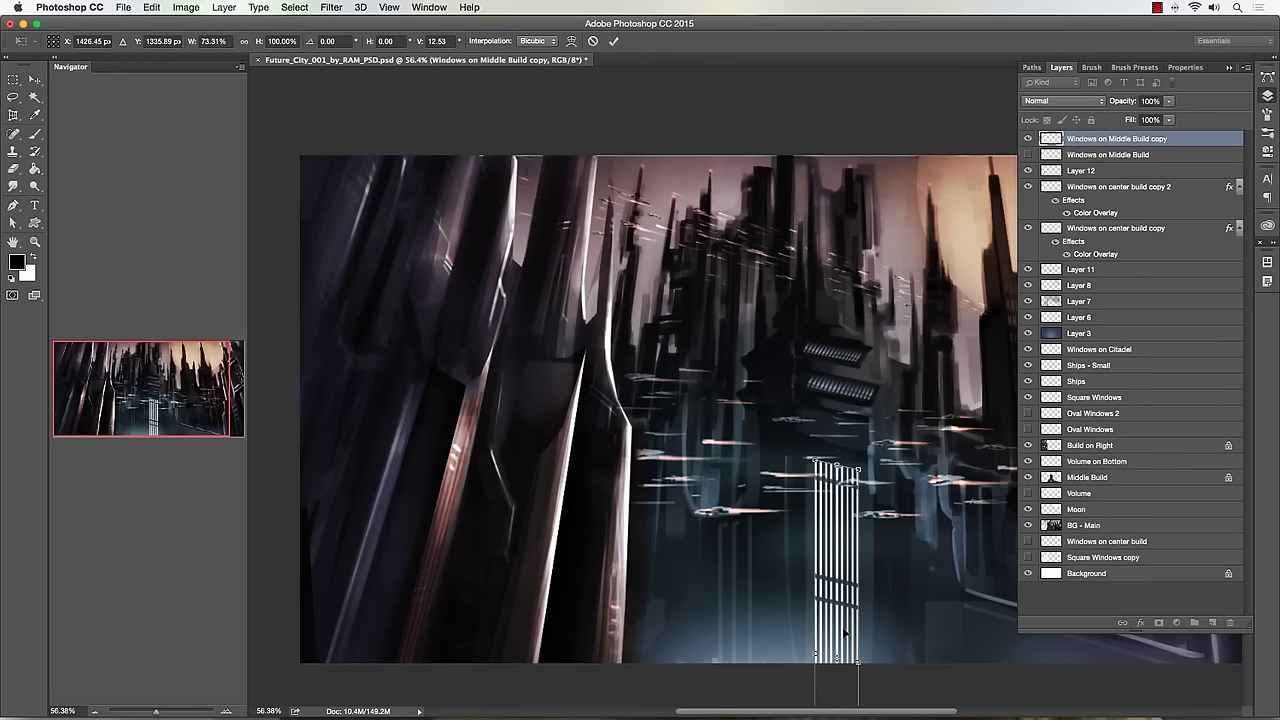
pyautogui.moveTo(857, 663); pyautogui.dragTo(814, 652)
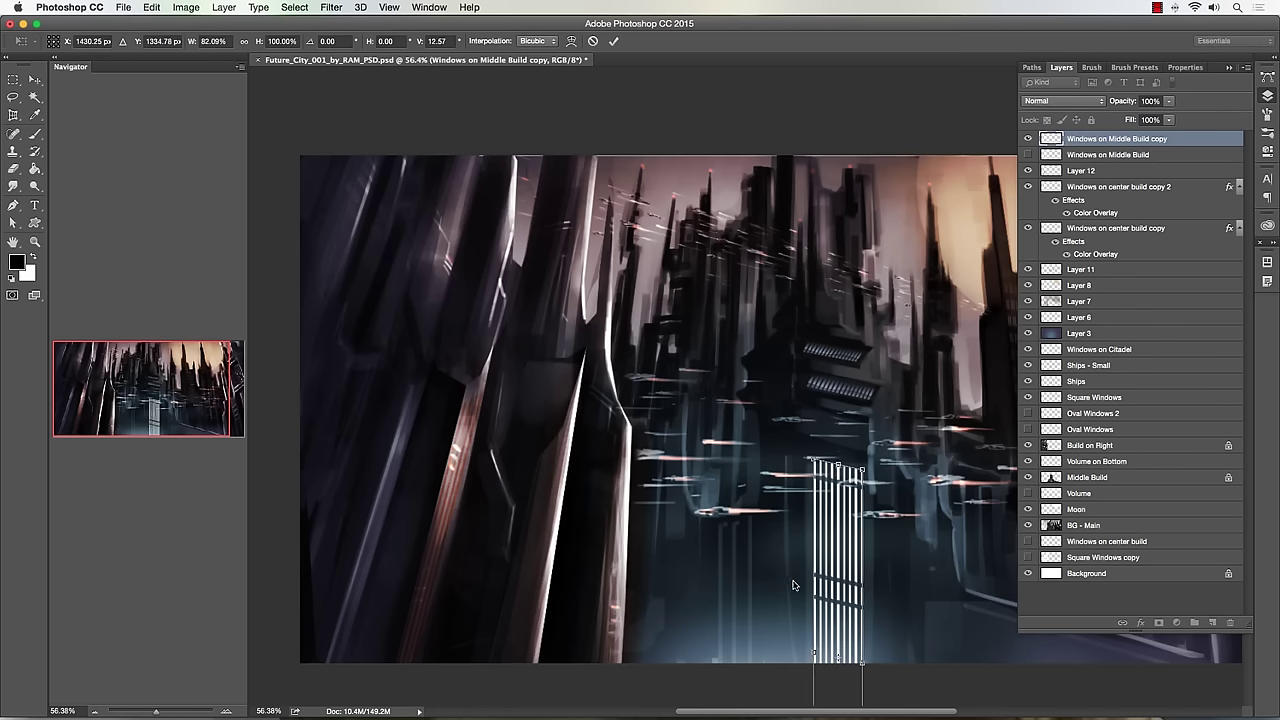
pyautogui.press('Return')
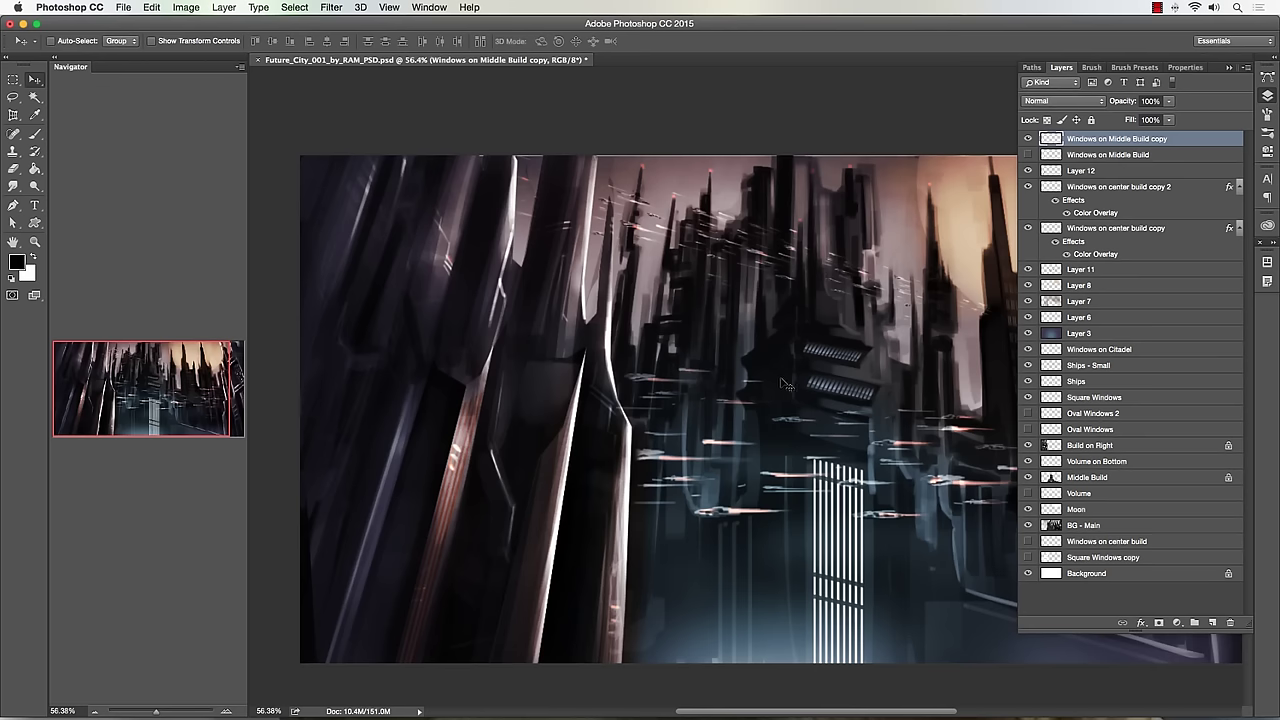
# - Try the Multiply, Screen and Overlay blend modes on the perspective-adjusted line pattern's layer
pyautogui.click(34, 242)
pyautogui.moveTo(540, 370); pyautogui.dragTo(461, 313)
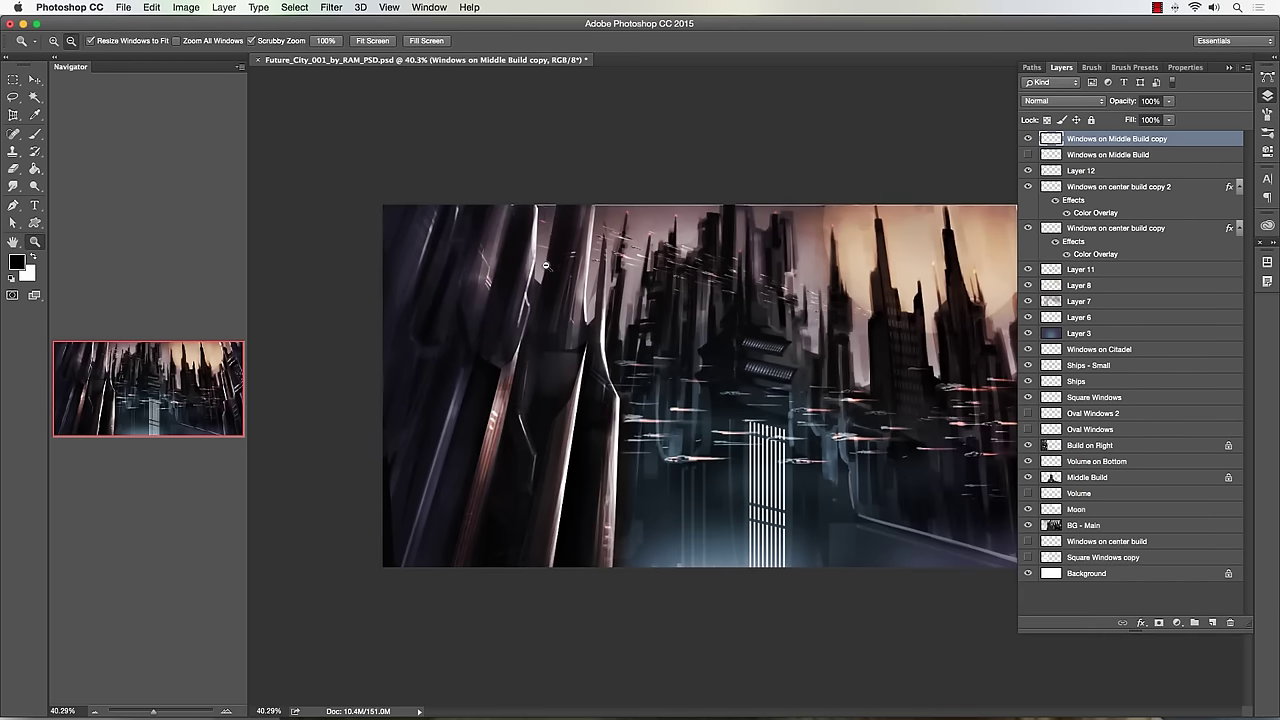
pyautogui.moveTo(771, 466); pyautogui.dragTo(787, 427)
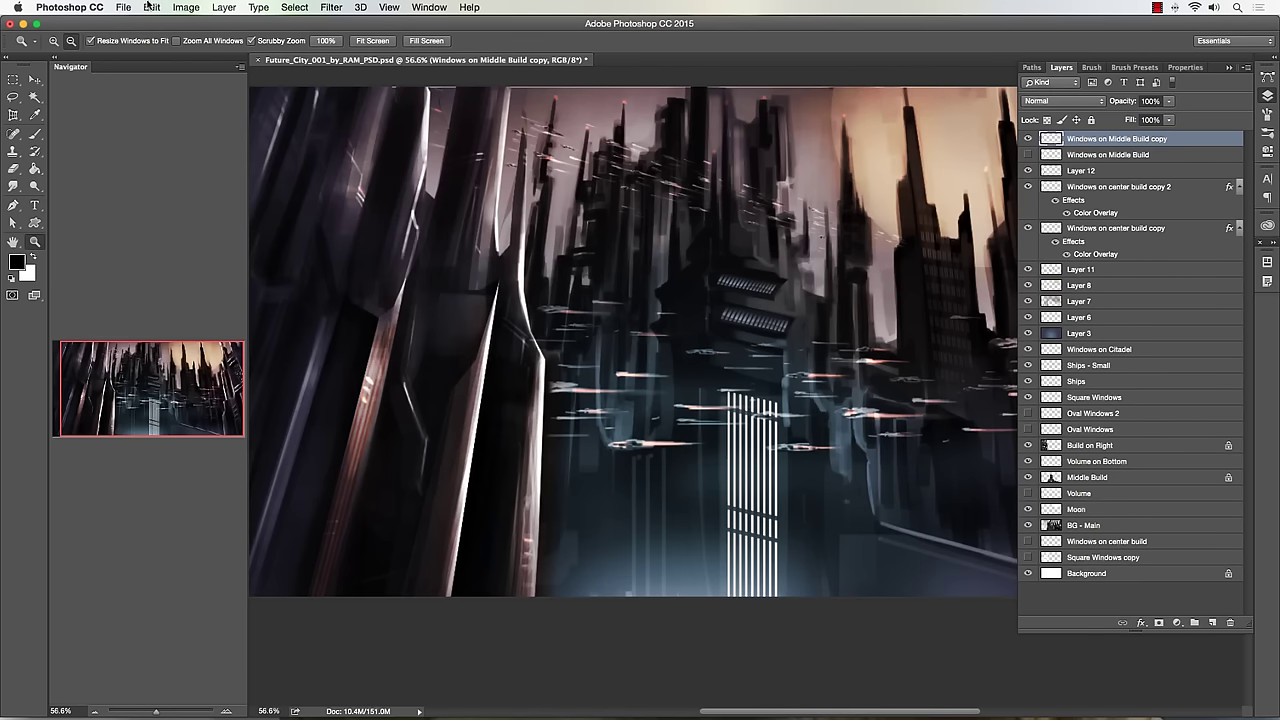
pyautogui.click(1075, 103)
pyautogui.click(1046, 144)
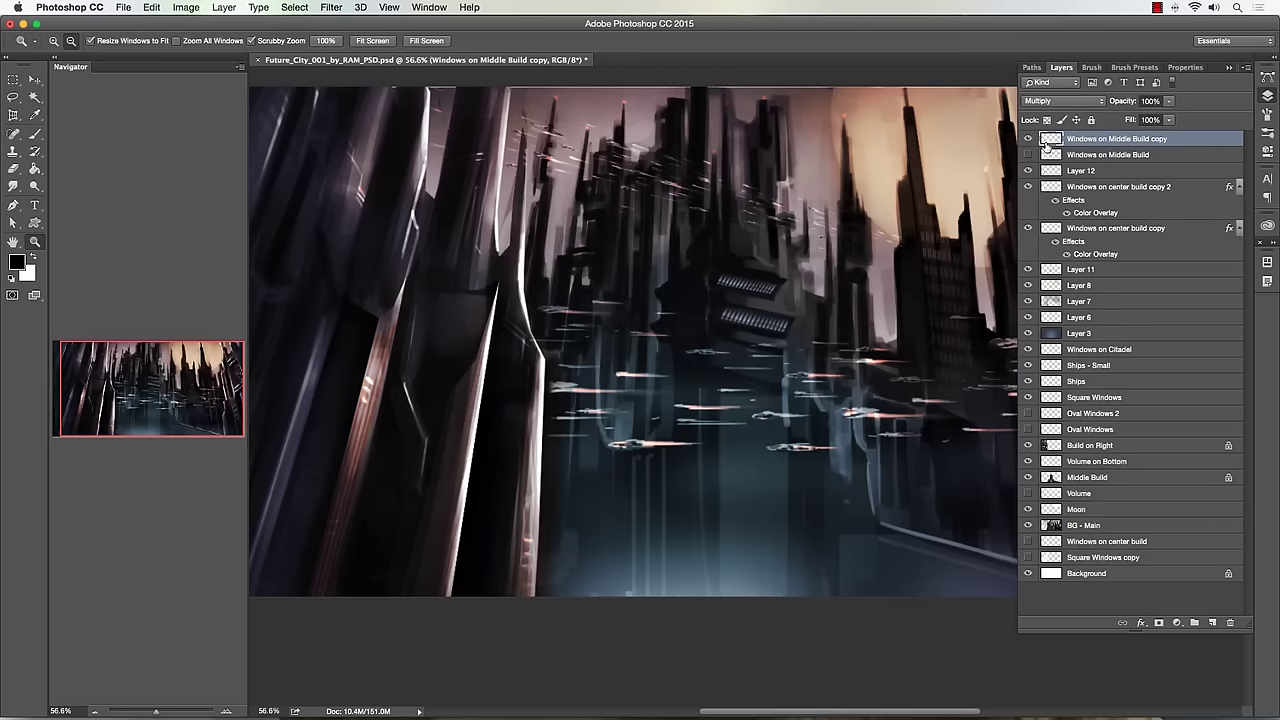
pyautogui.click(1051, 102)
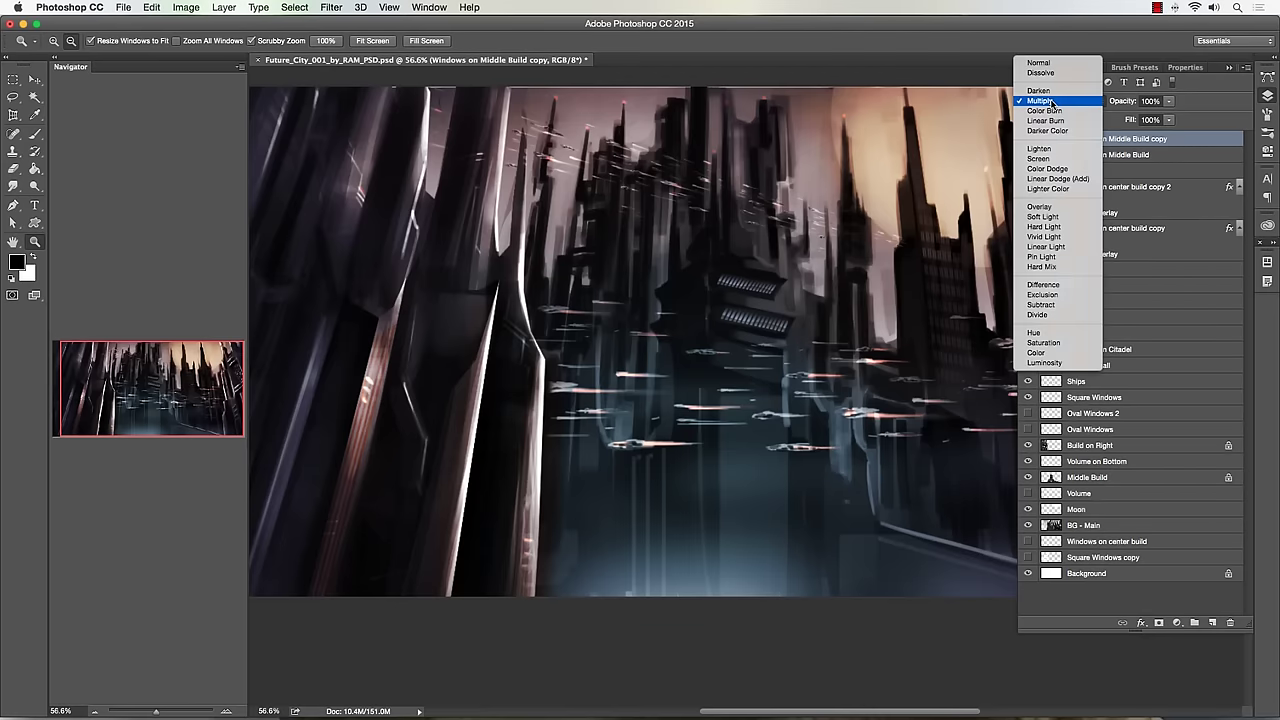
pyautogui.click(1040, 158)
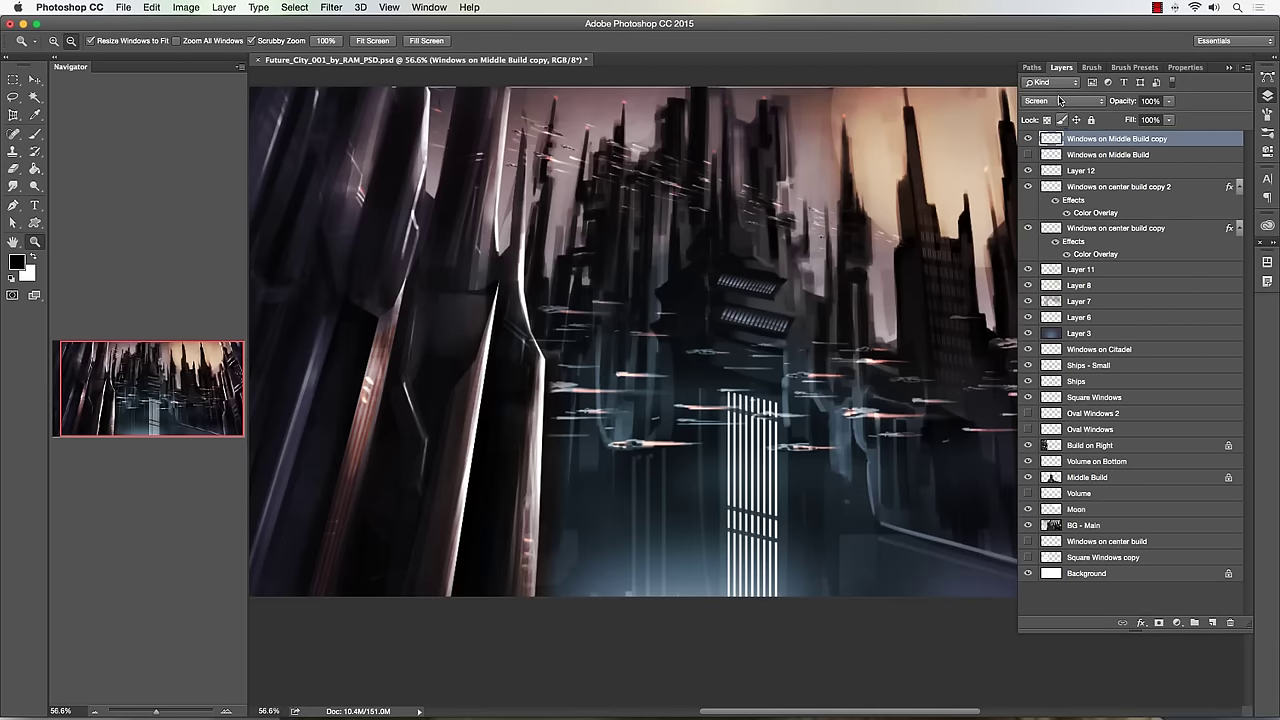
pyautogui.click(1062, 102)
pyautogui.click(1051, 152)
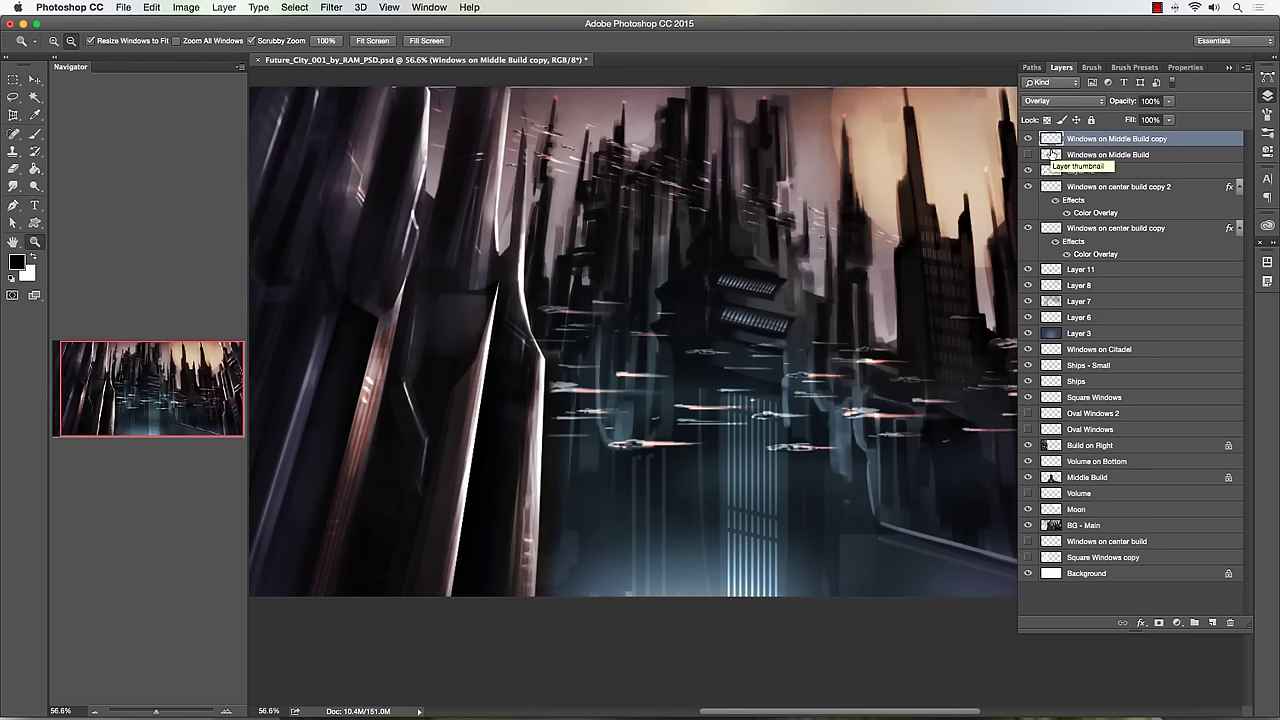
# - Try the Hard Light, Vivid Light and Color blend modes on the line pattern's layer
pyautogui.keyDown('alt'); pyautogui.click(762, 313); pyautogui.keyUp('alt')
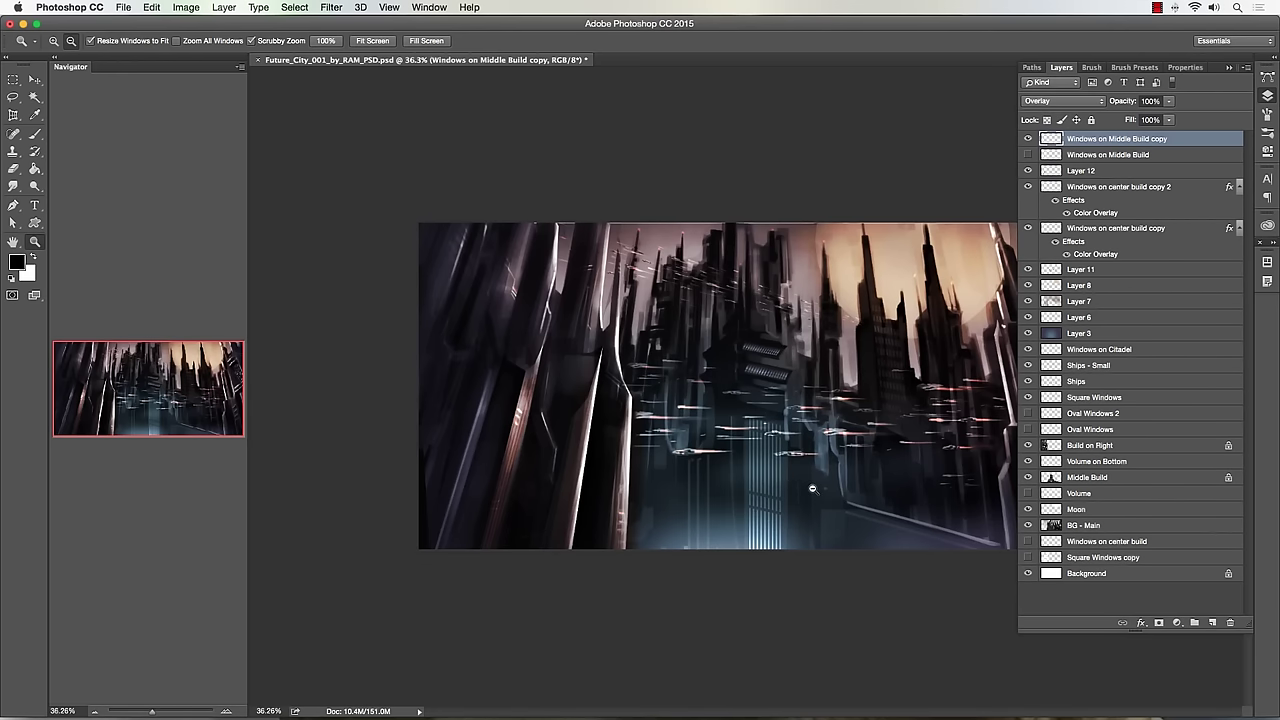
pyautogui.moveTo(812, 488)
pyautogui.mouseDown()
pyautogui.moveTo(844, 485)
pyautogui.moveTo(822, 480)
pyautogui.mouseUp()
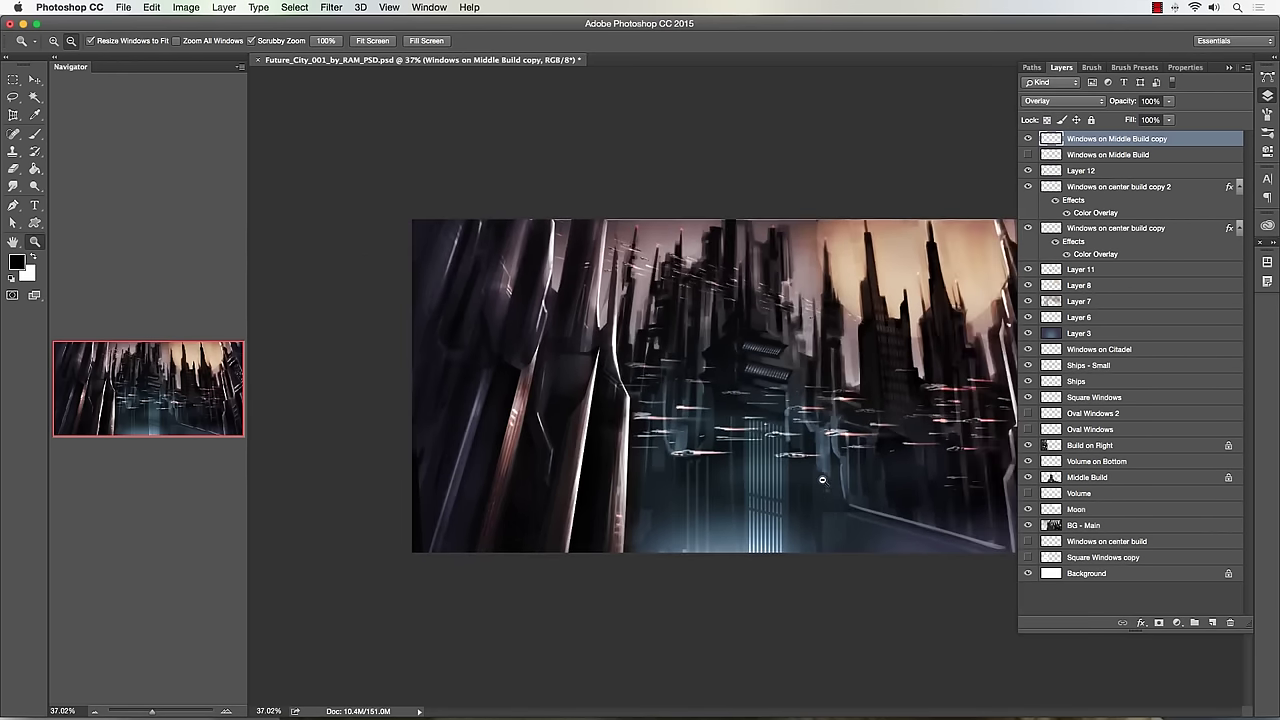
pyautogui.moveTo(752, 366); pyautogui.dragTo(840, 566)
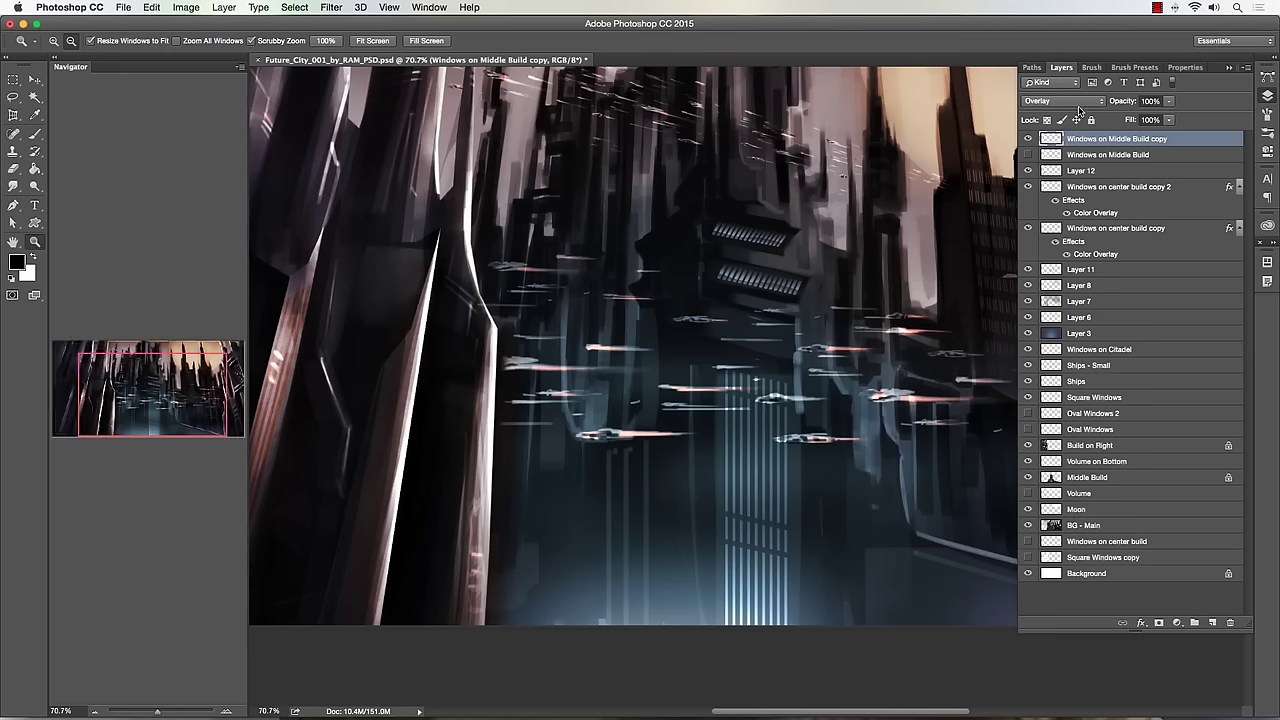
pyautogui.click(1078, 103)
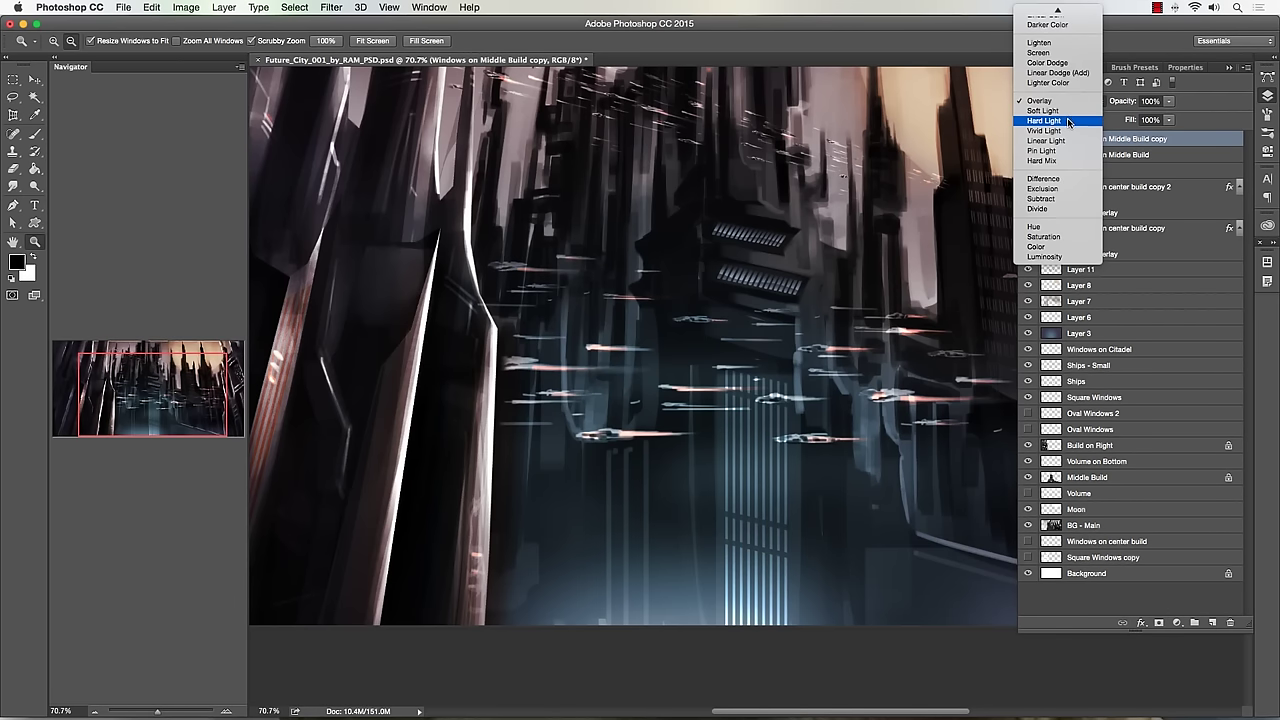
pyautogui.click(1068, 121)
pyautogui.click(1062, 101)
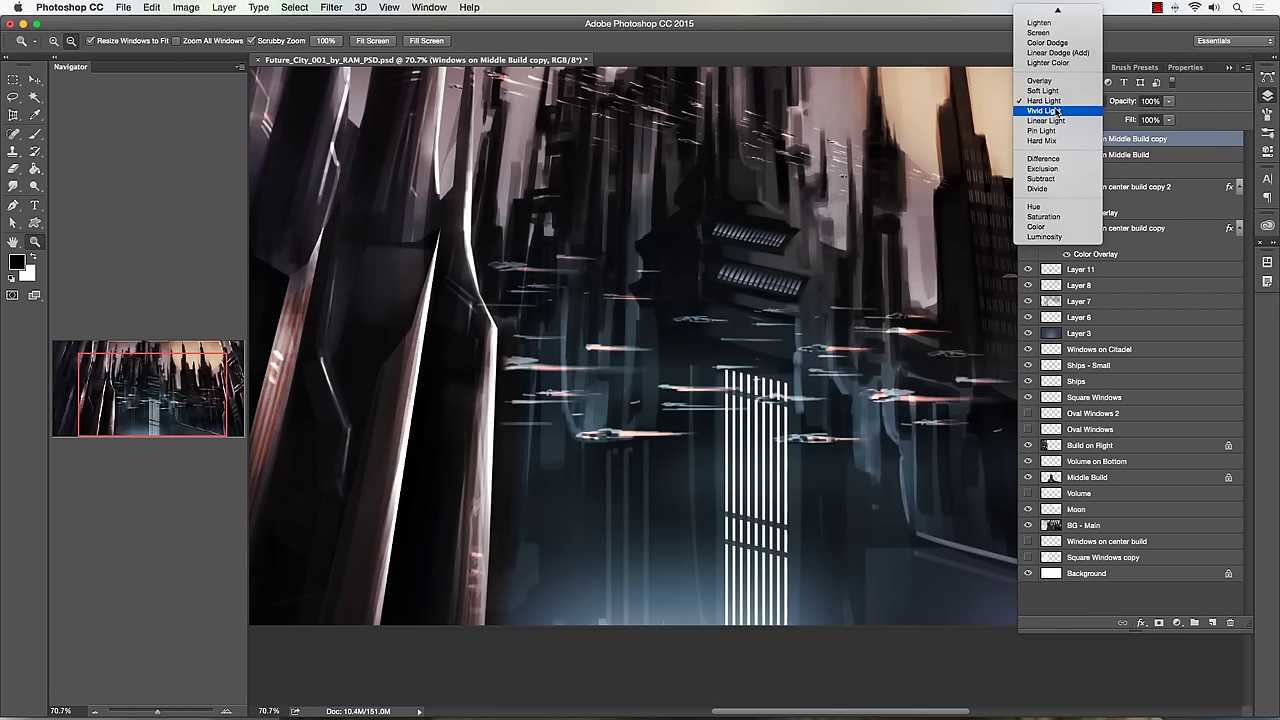
pyautogui.click(1056, 111)
pyautogui.click(1056, 101)
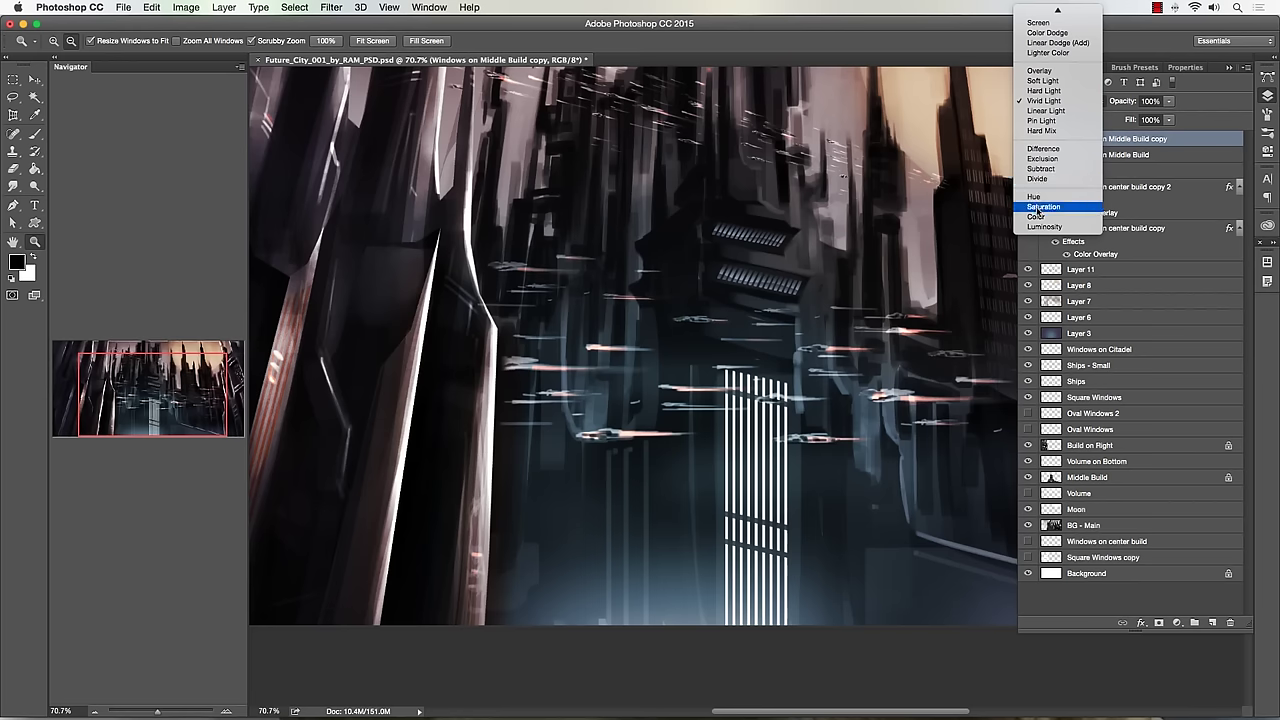
pyautogui.click(1038, 218)
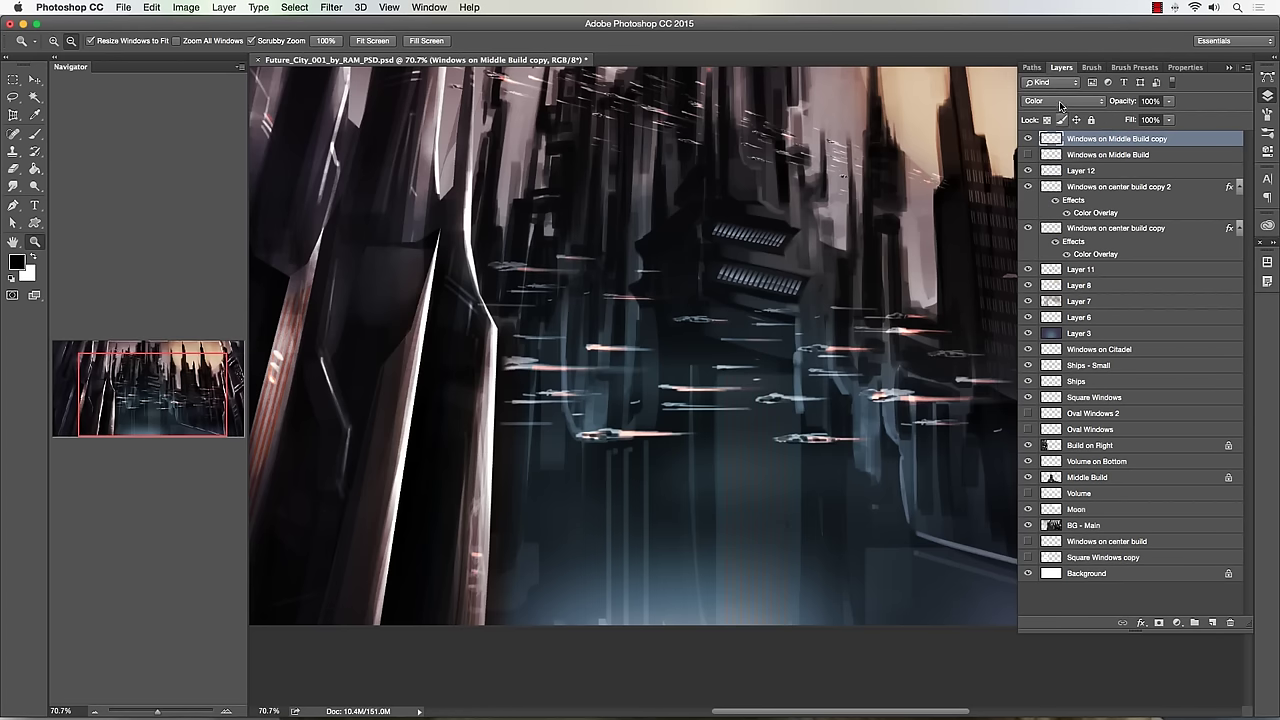
# - Return the line pattern's layer to Normal blending, and try a lower opacity before restoring it to 100%
pyautogui.click(1060, 103)
pyautogui.moveTo(1053, 6)
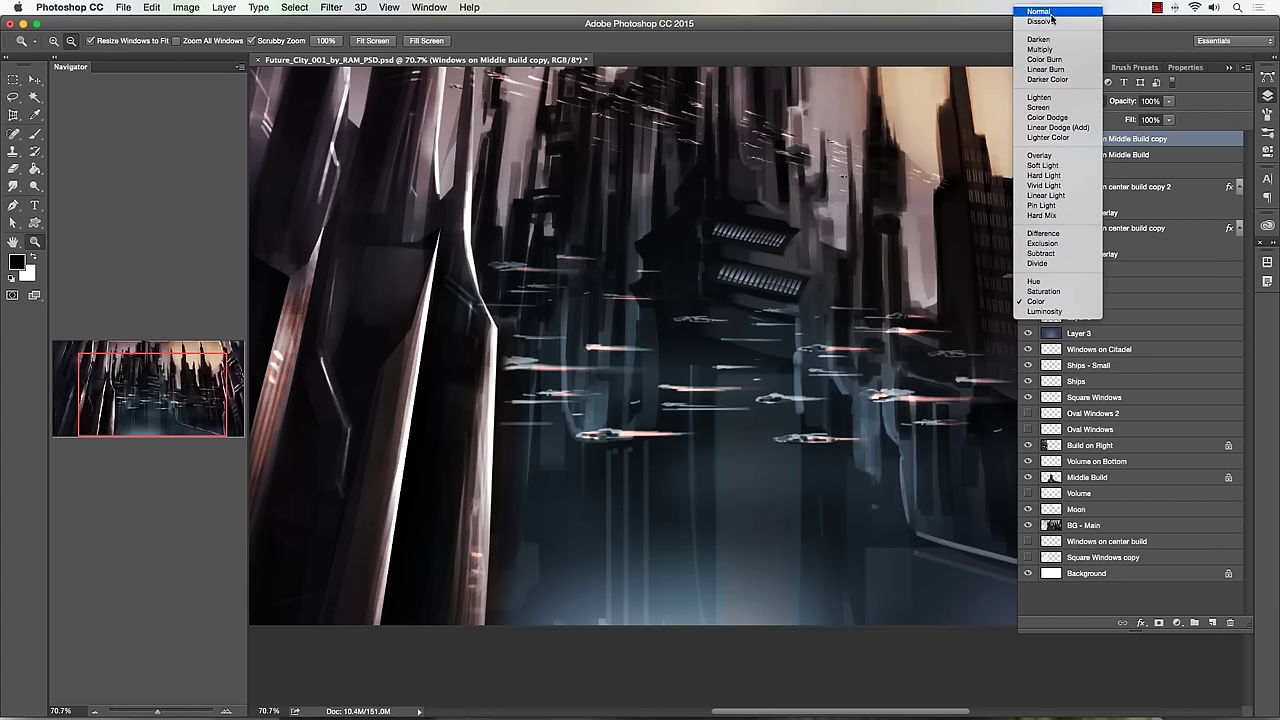
pyautogui.click(1051, 14)
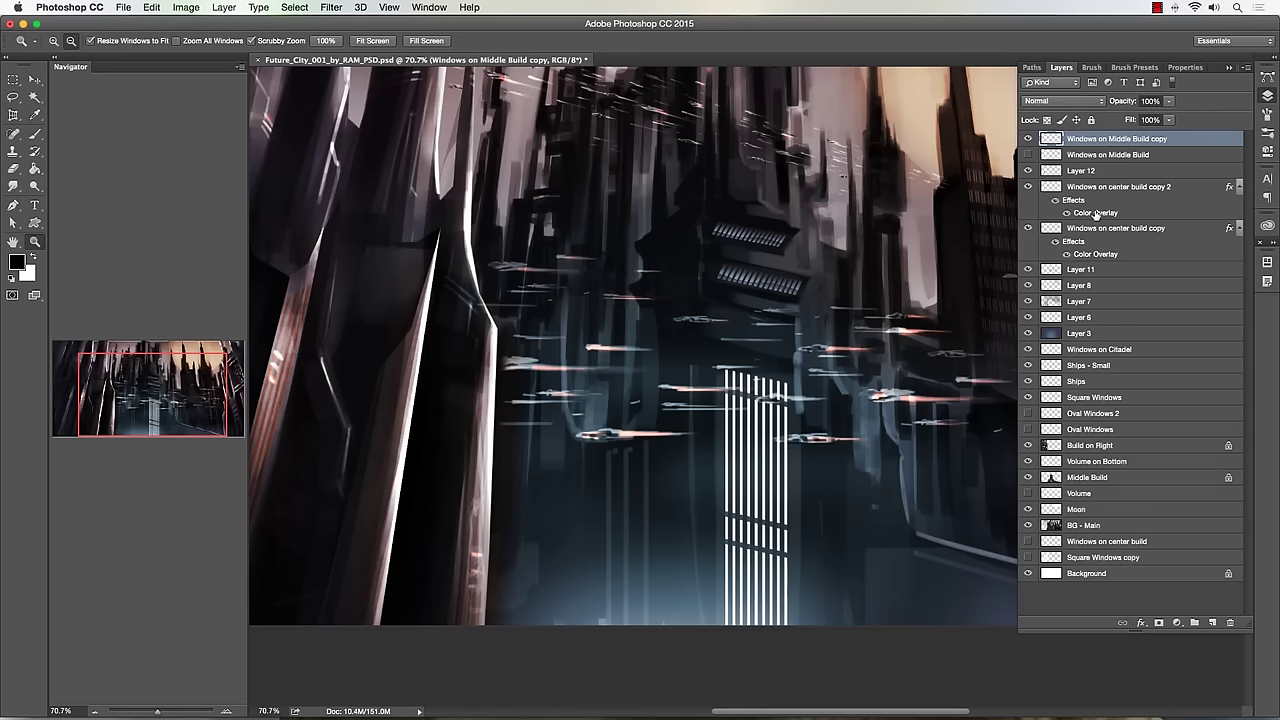
pyautogui.click(1171, 102)
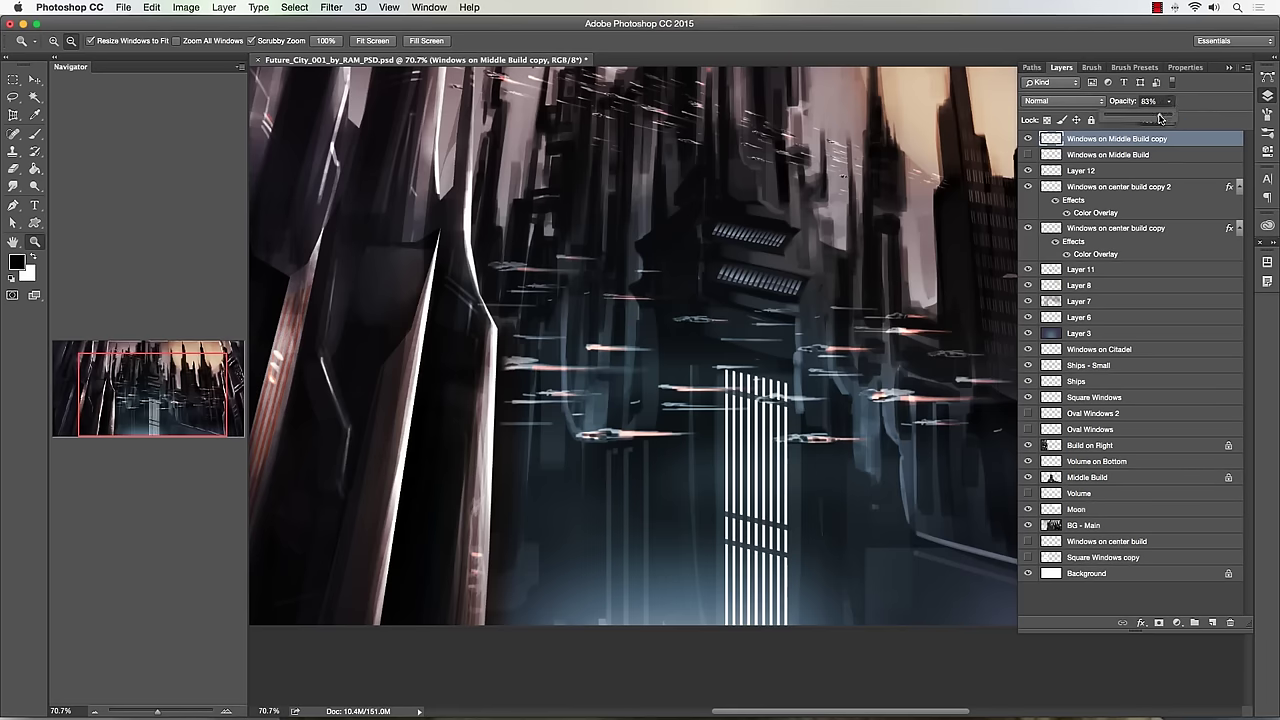
pyautogui.moveTo(1155, 118); pyautogui.dragTo(1201, 123)
# - Duplicate the line layer with the original hidden, and set the Eraser to the Soft Shadow Brush at 200 px and 31% opacity
pyautogui.press('super+j')
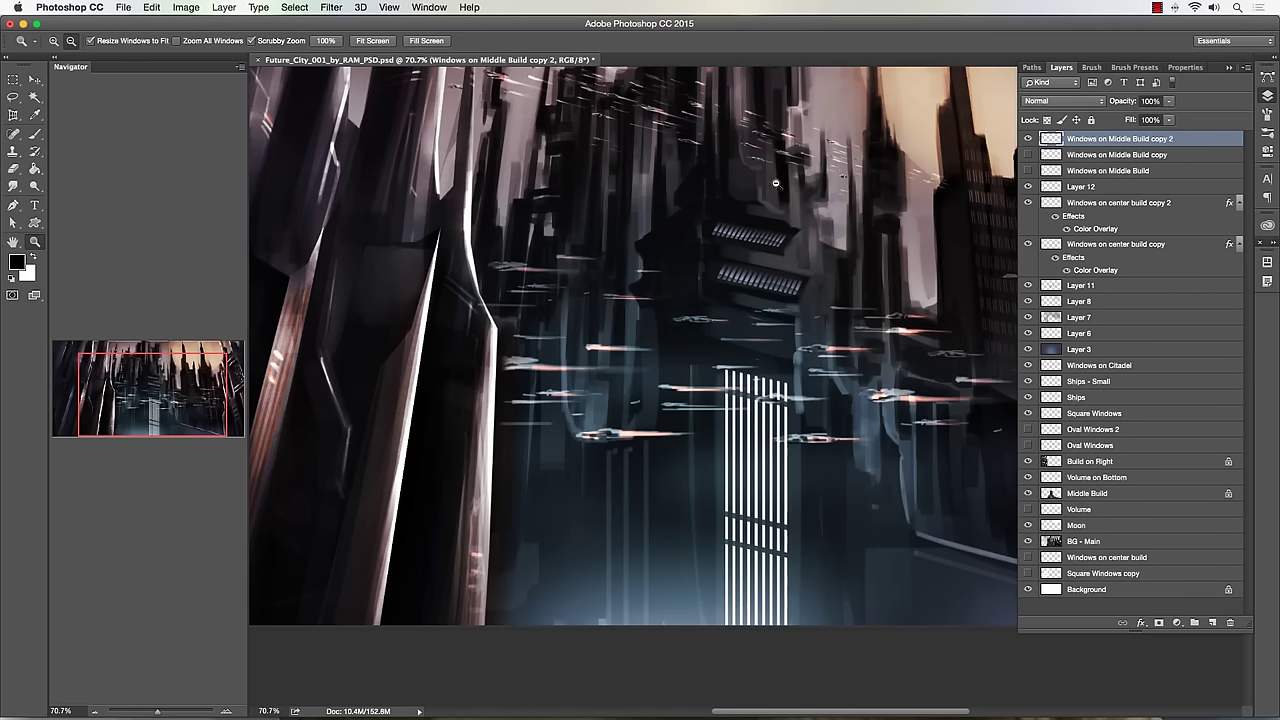
pyautogui.click(13, 168)
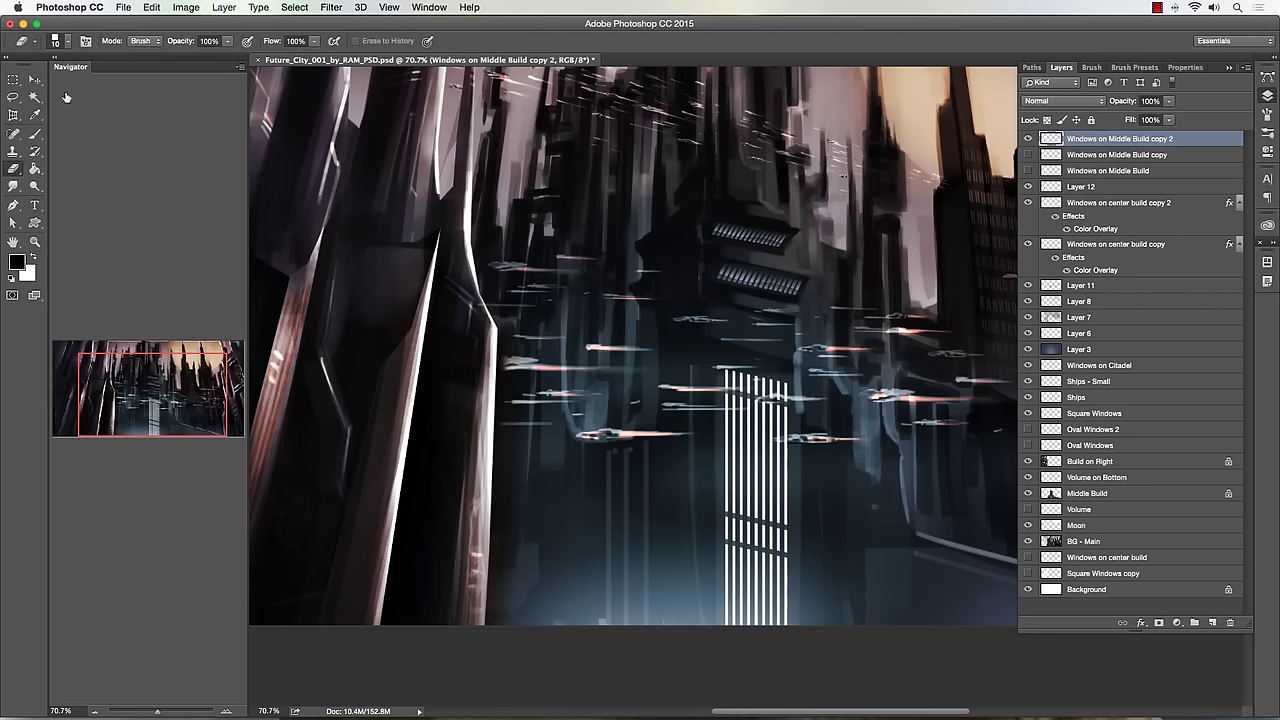
pyautogui.click(66, 44)
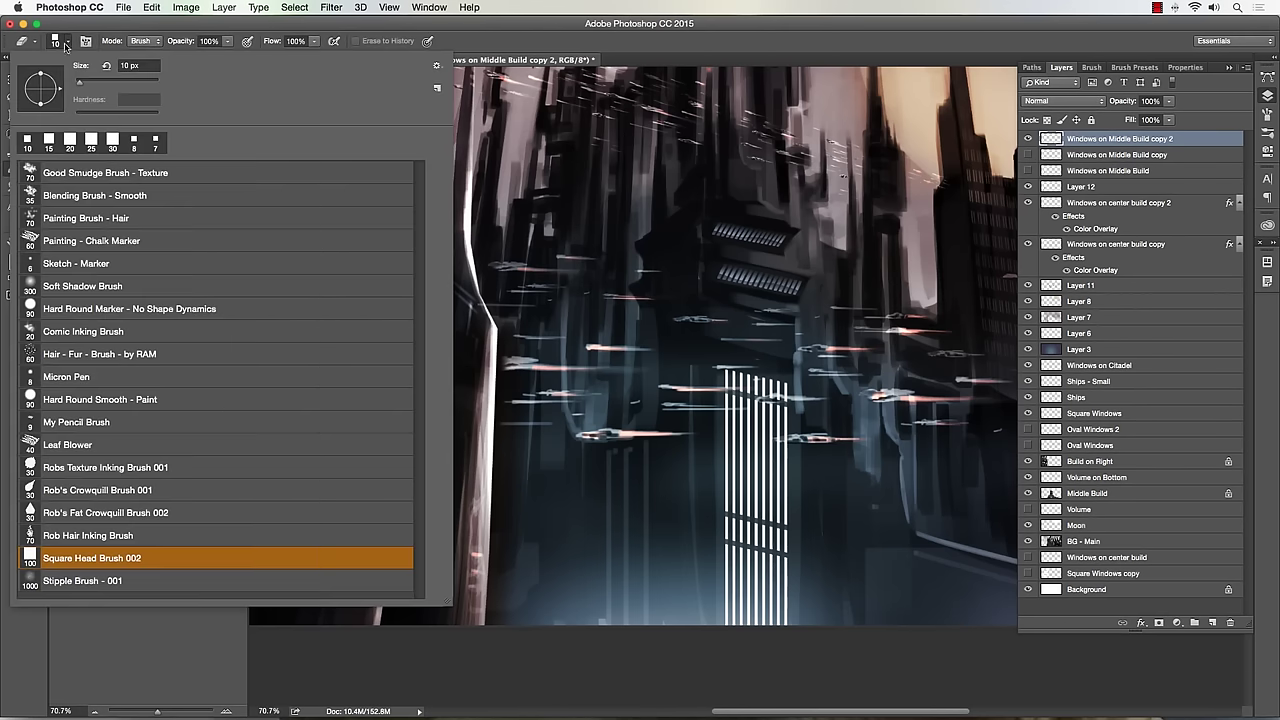
pyautogui.click(72, 284)
pyautogui.click(549, 46)
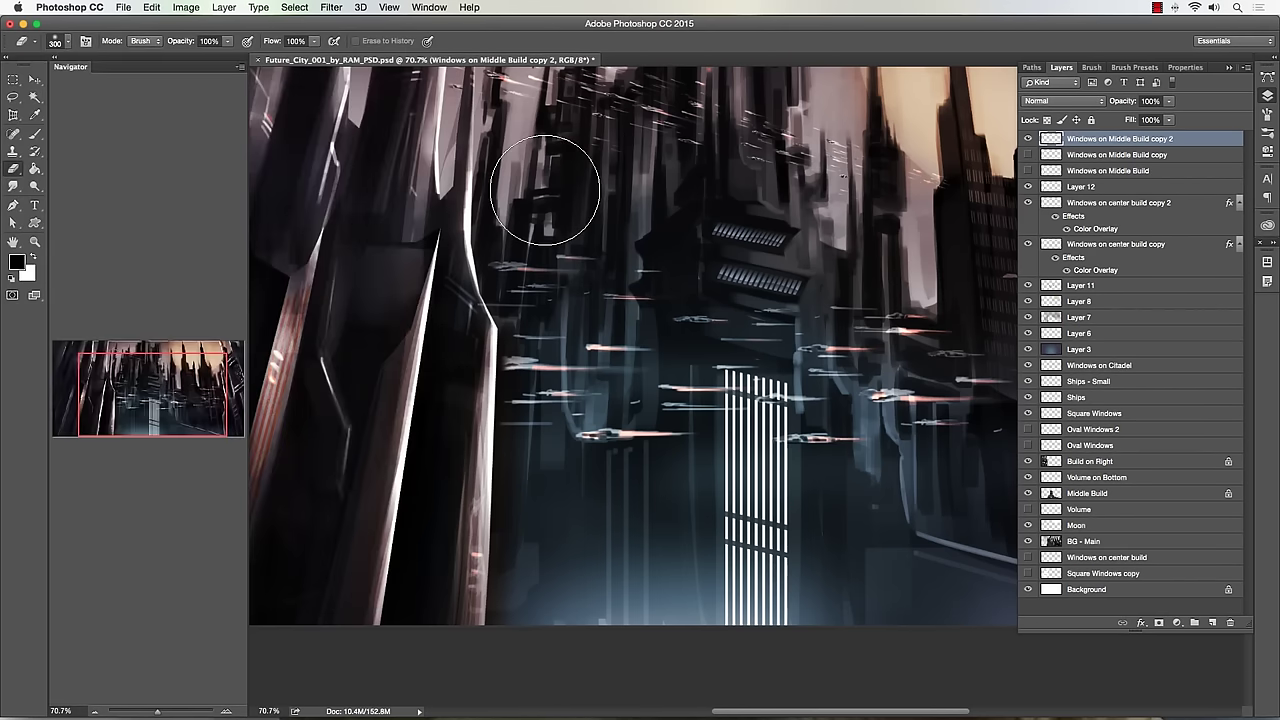
pyautogui.press('[')
pyautogui.press('[')
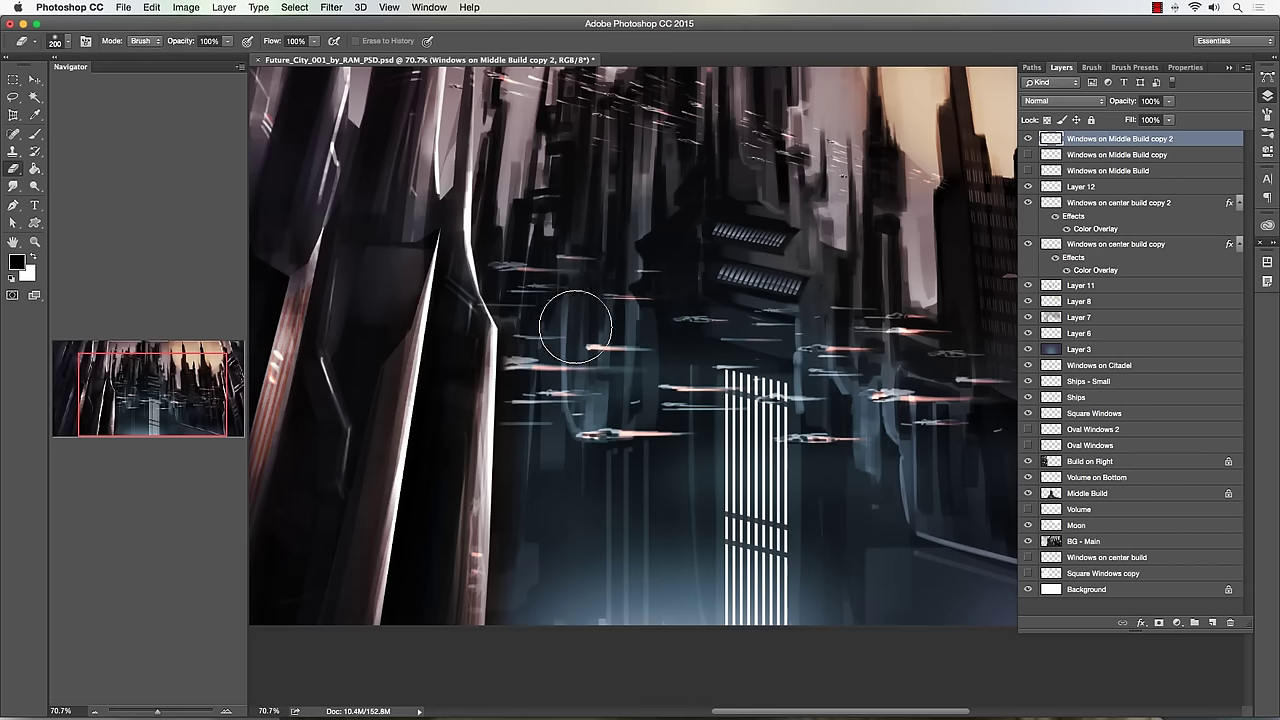
pyautogui.click(228, 41)
pyautogui.moveTo(236, 60); pyautogui.dragTo(187, 60)
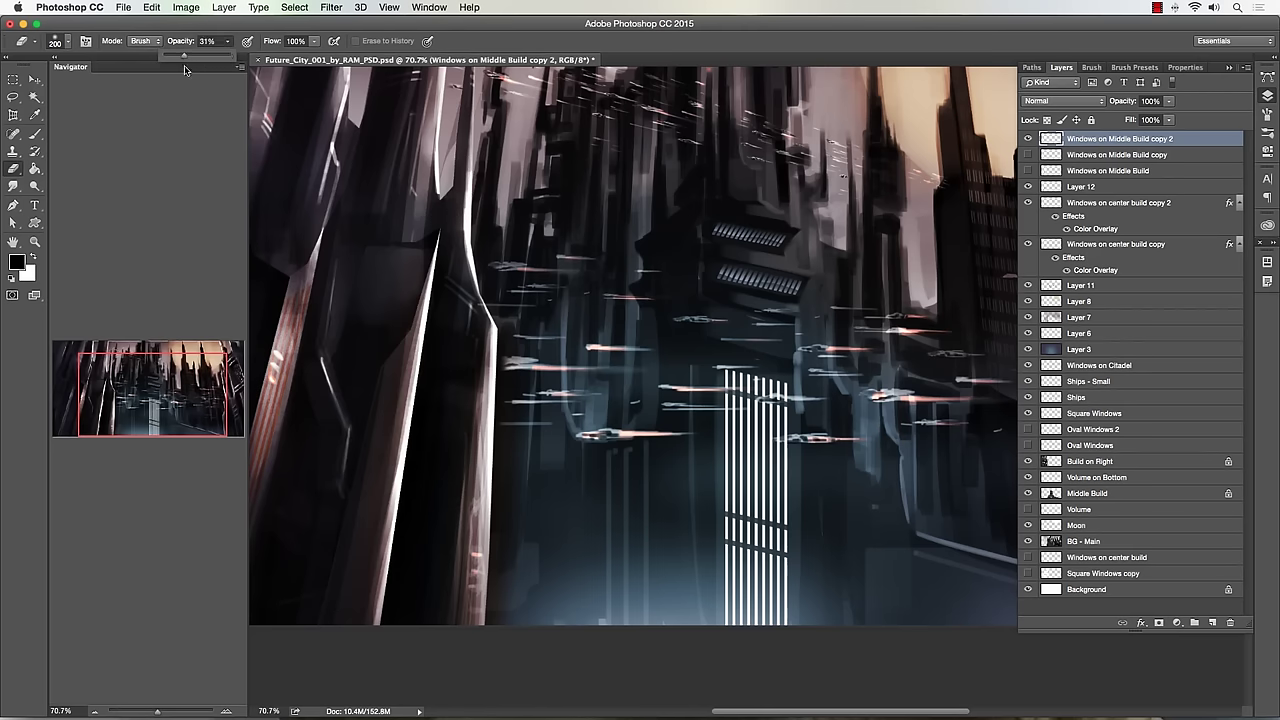
# - Softly erase the upper ends and side edges of the copied lines with Eraser sizes of 100 to 150 px
pyautogui.press(']')
pyautogui.press('[')
pyautogui.press('[')
pyautogui.press('[')
pyautogui.press('[')
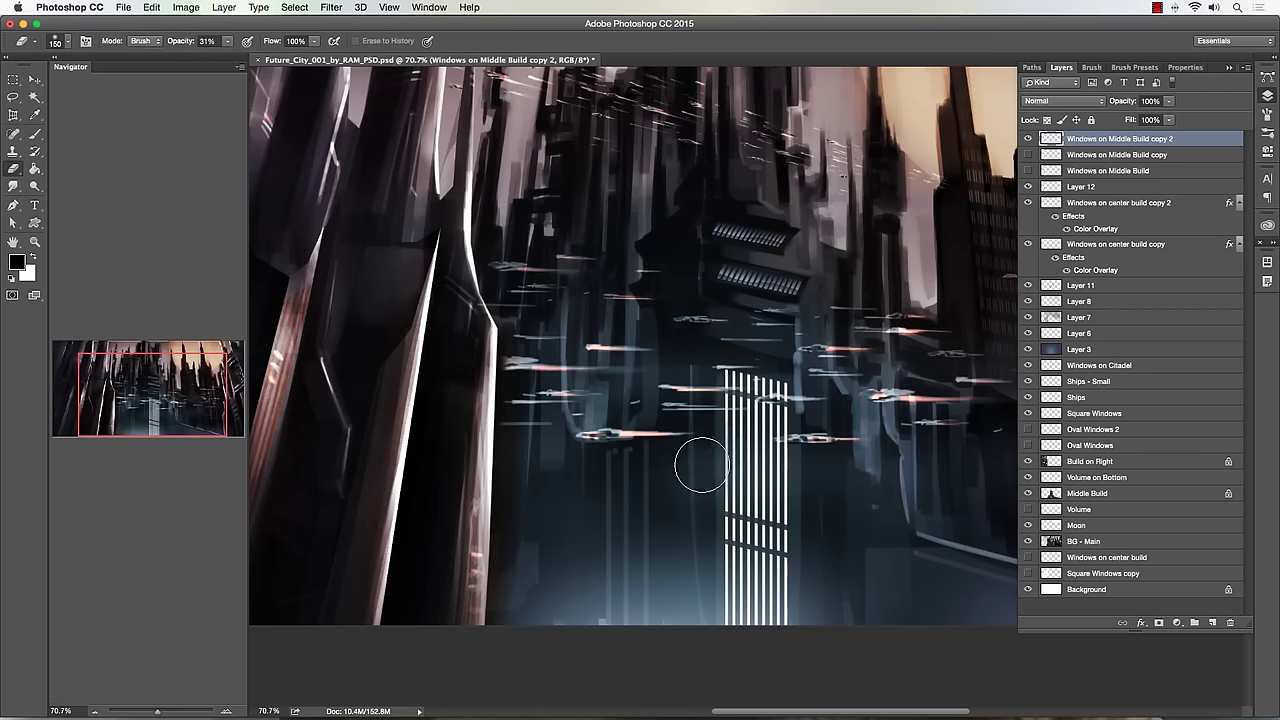
pyautogui.press('[')
pyautogui.press('[')
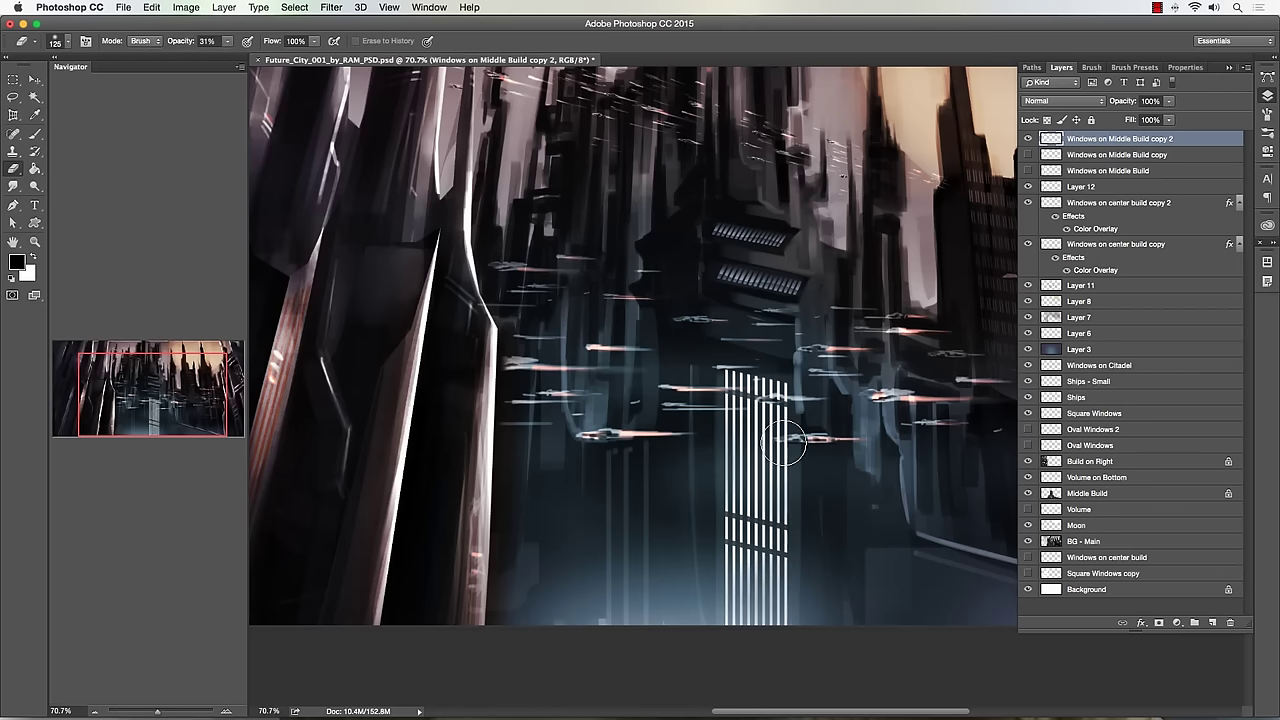
pyautogui.press(']')
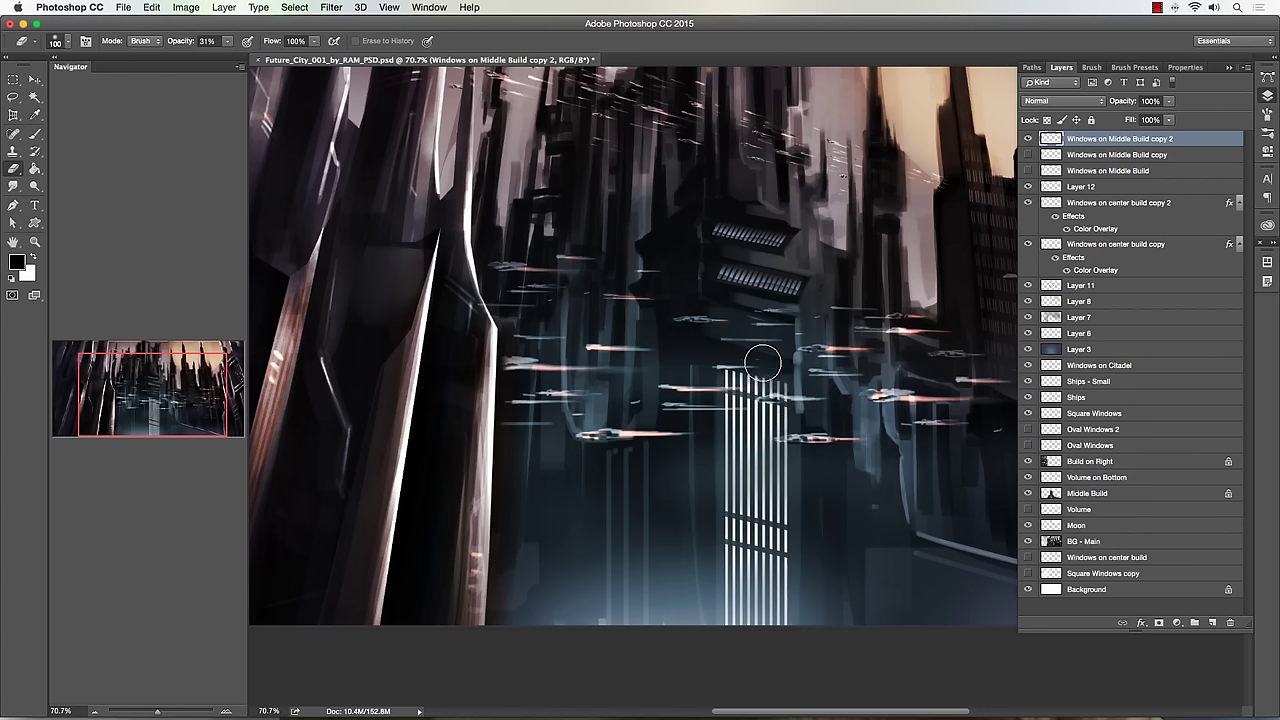
pyautogui.press(']')
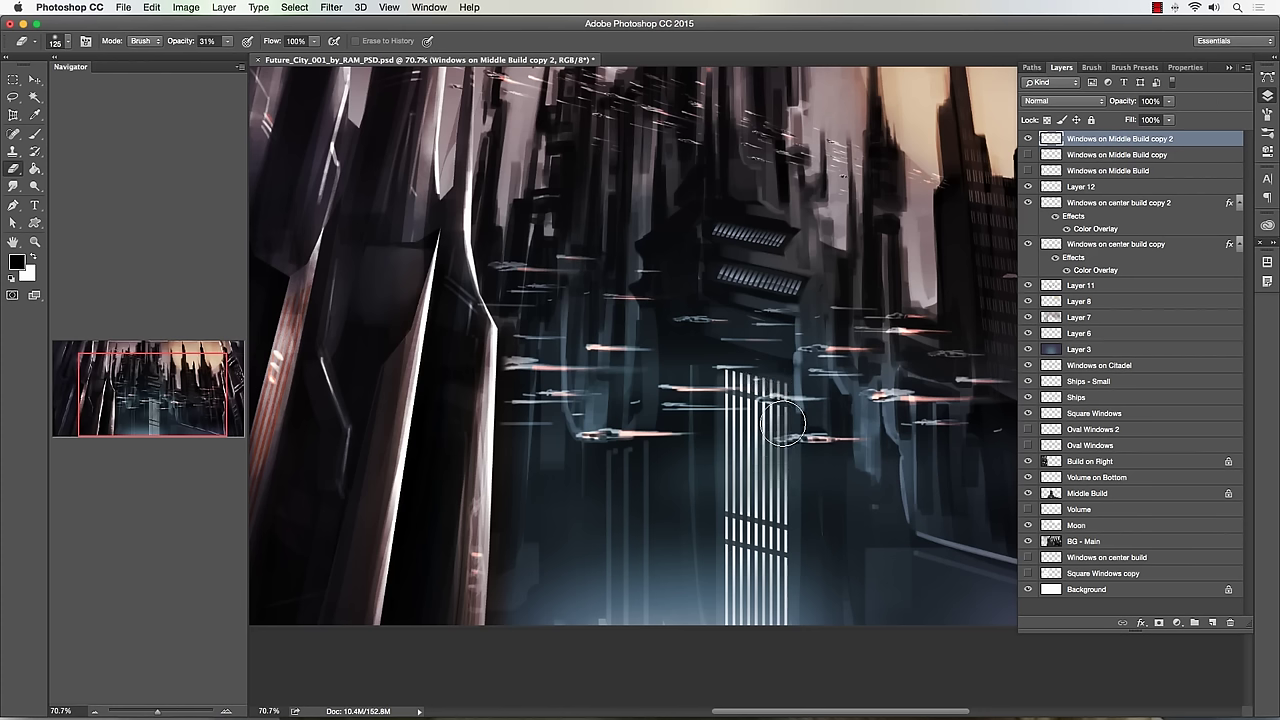
pyautogui.moveTo(726, 580)
pyautogui.mouseDown()
pyautogui.moveTo(772, 584)
pyautogui.moveTo(785, 555)
pyautogui.mouseUp()
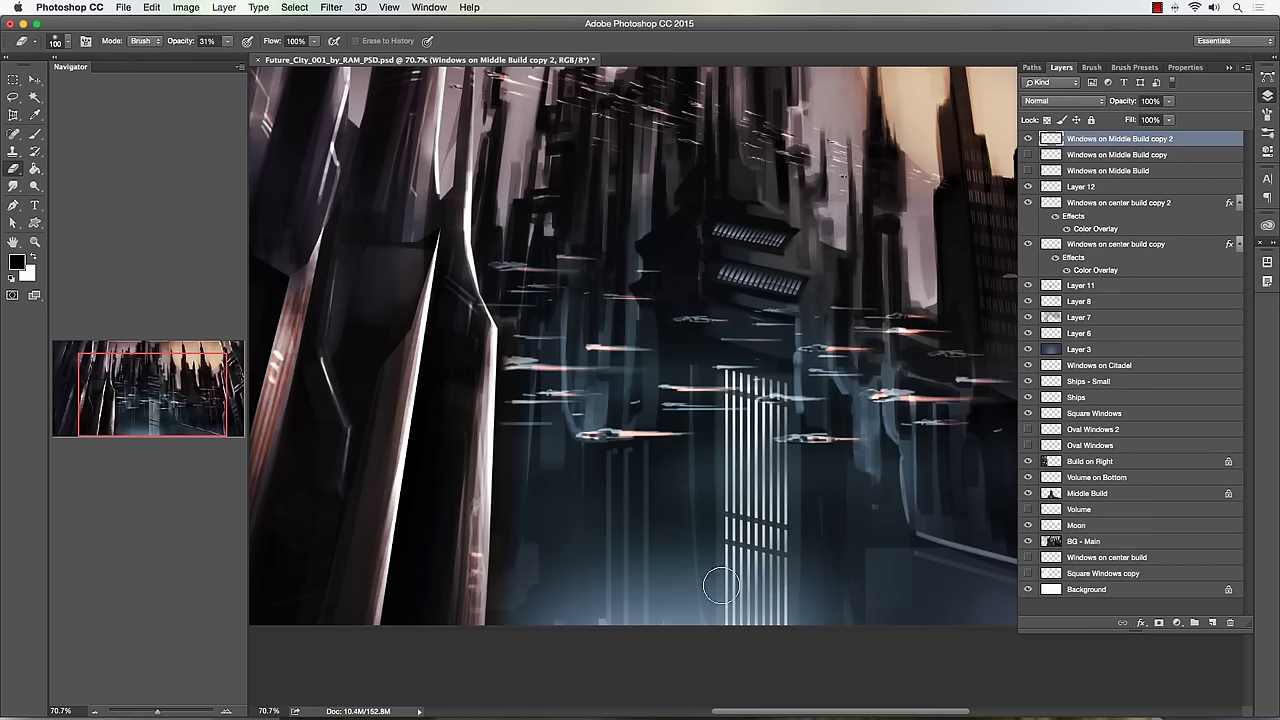
pyautogui.press(']')
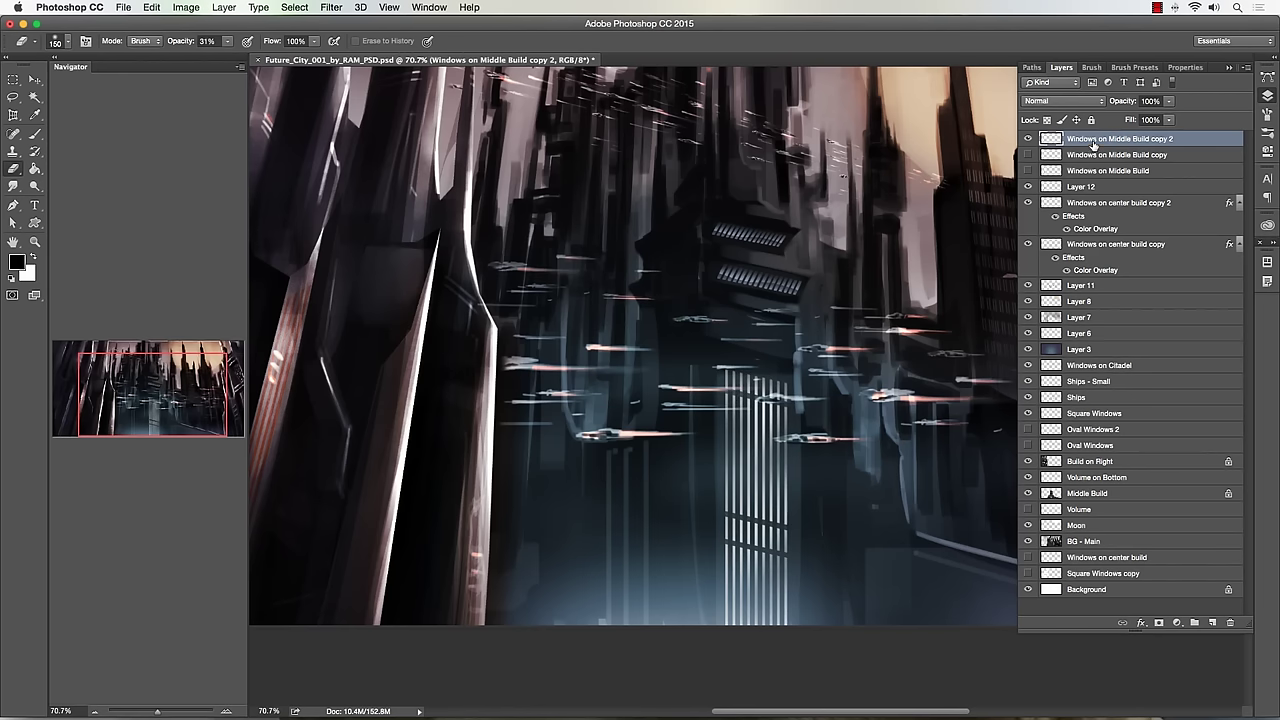
# - Move the faded line layer beneath the ships, directly above Middle Build, and fade its lines further with a smaller soft Eraser
pyautogui.moveTo(1093, 145); pyautogui.dragTo(1093, 384)
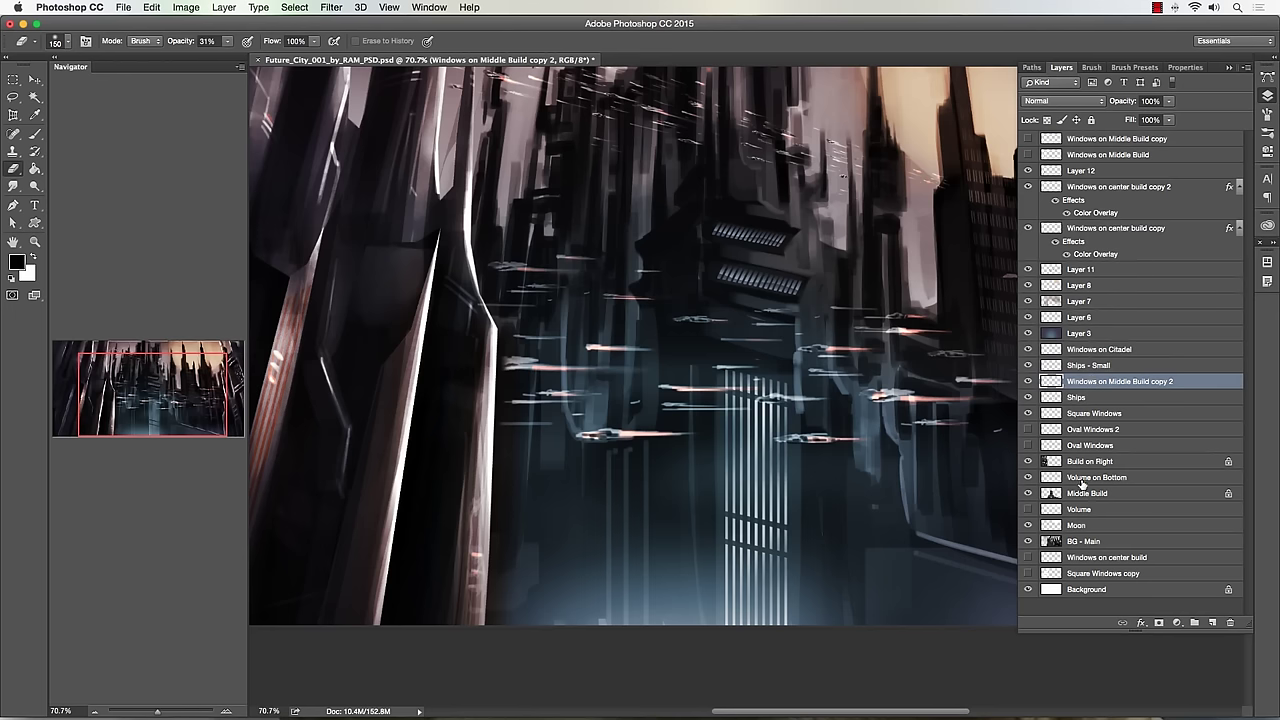
pyautogui.moveTo(1086, 386); pyautogui.dragTo(1072, 484)
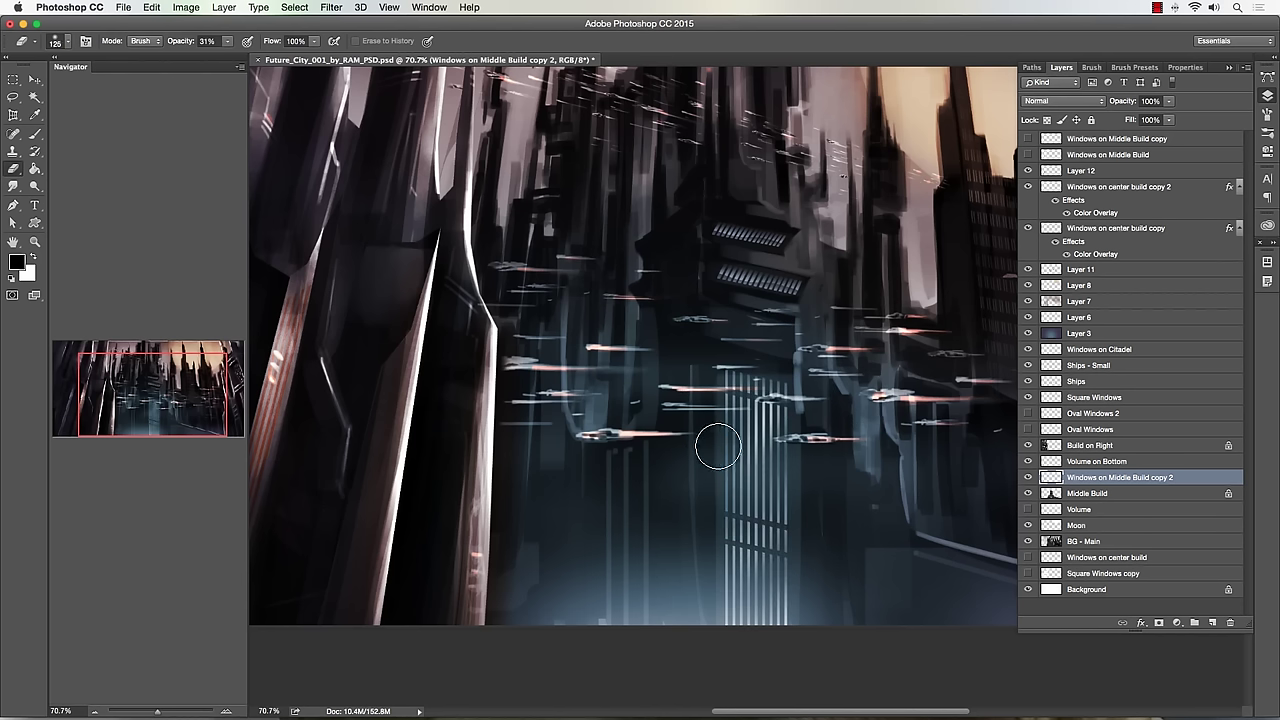
pyautogui.press('[')
pyautogui.press('[')
pyautogui.press('[')
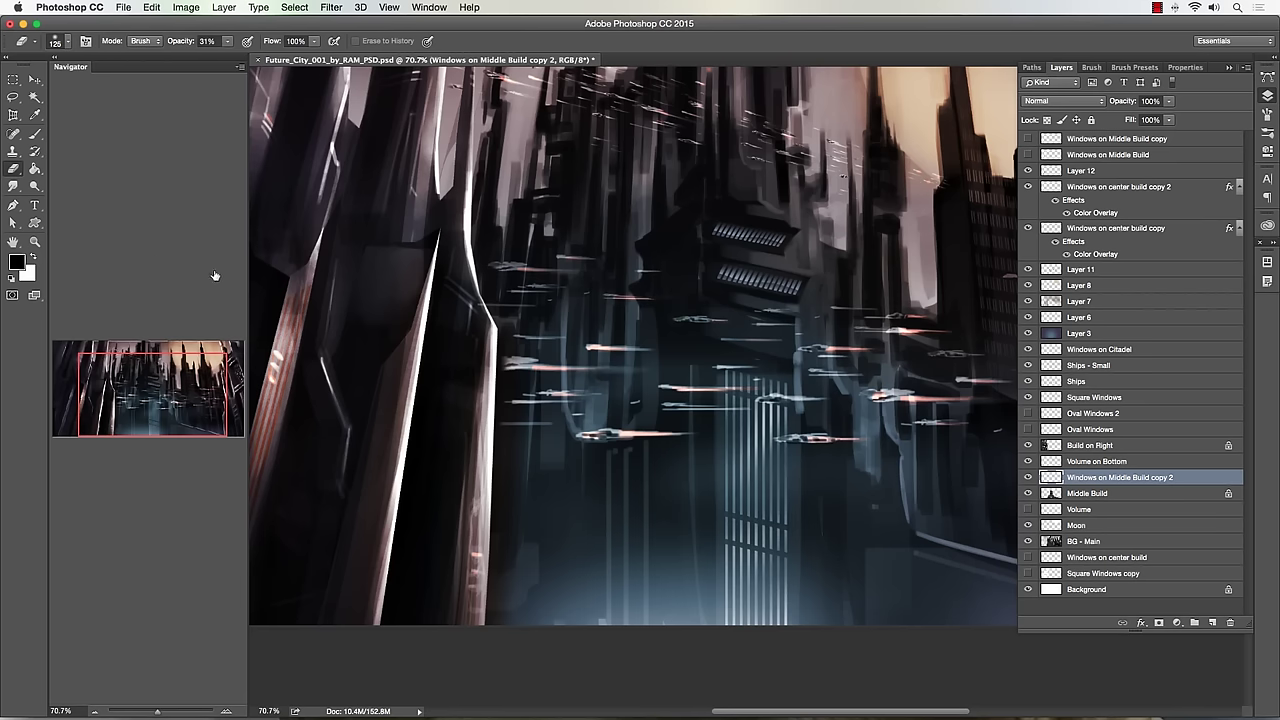
pyautogui.press('[')
# - Duplicate the faded line layer to strengthen the lines, and merge them down into the Middle Build layer
pyautogui.press('super+j')
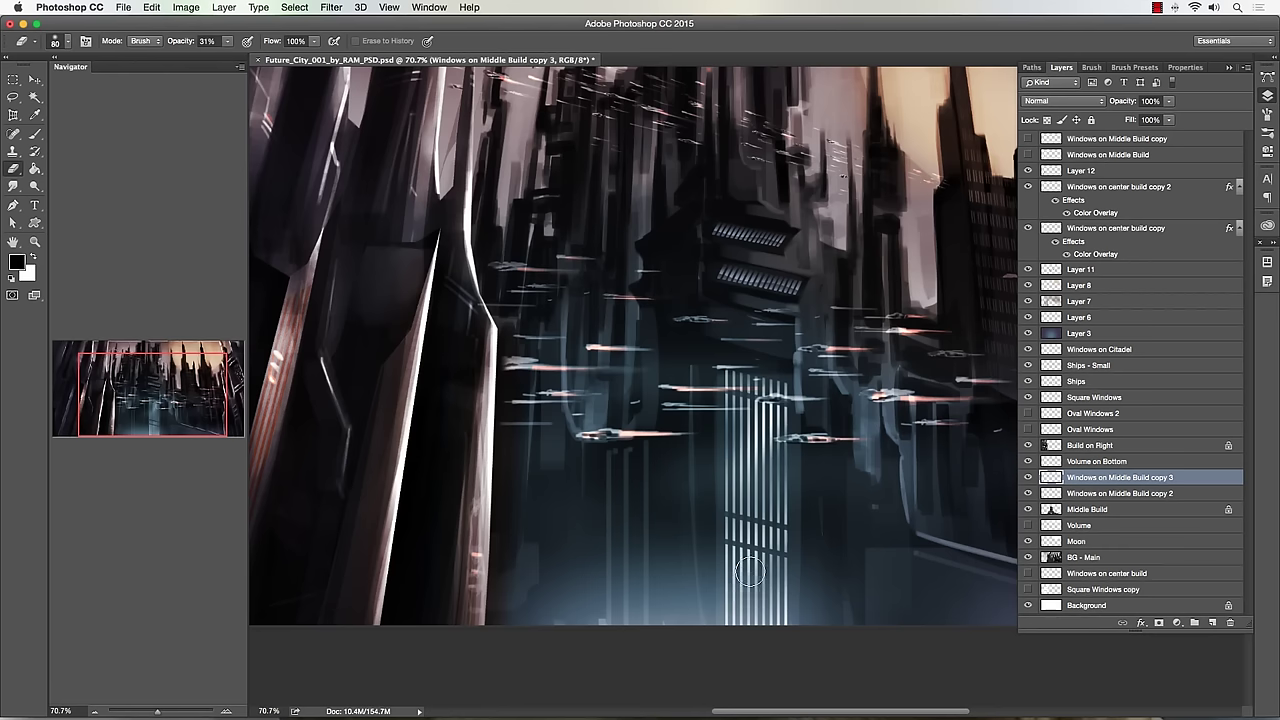
pyautogui.press('super+z')
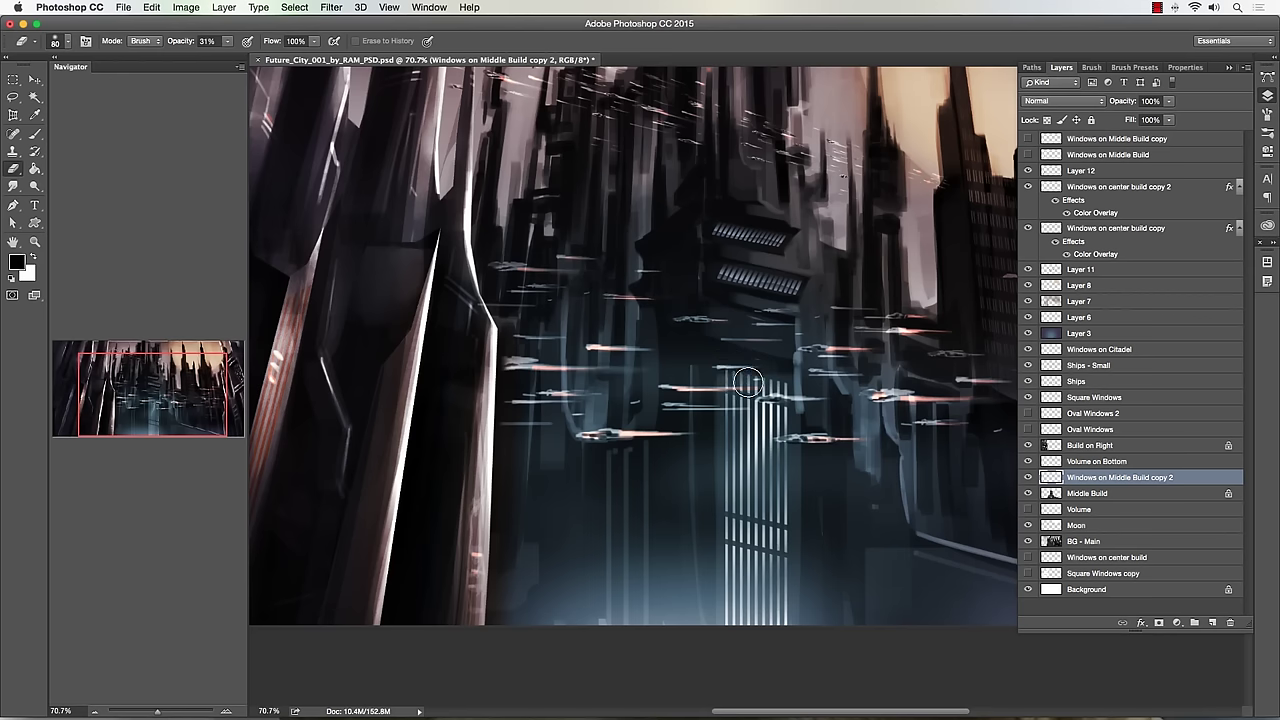
pyautogui.press('super+e')
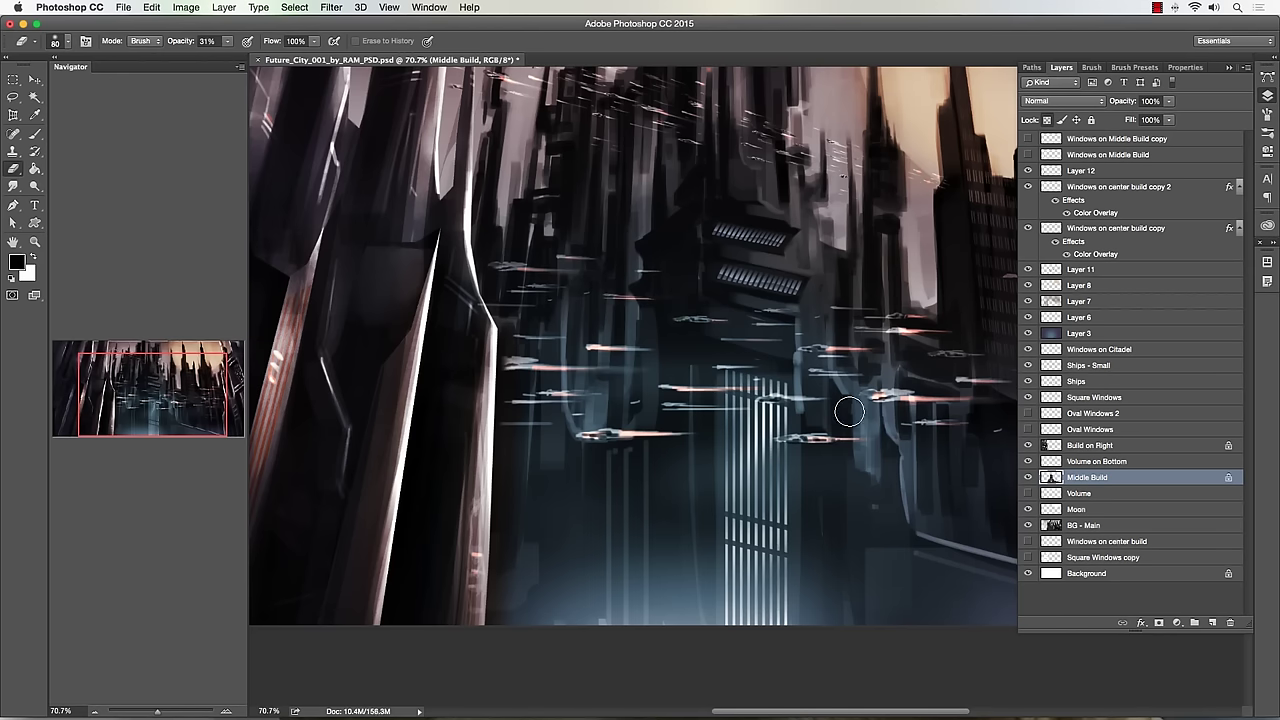
# - Undo the merge of the faded window lines into Middle Build, and hide the separated Windows on Middle Build copy 2 layer
pyautogui.click(36, 188)
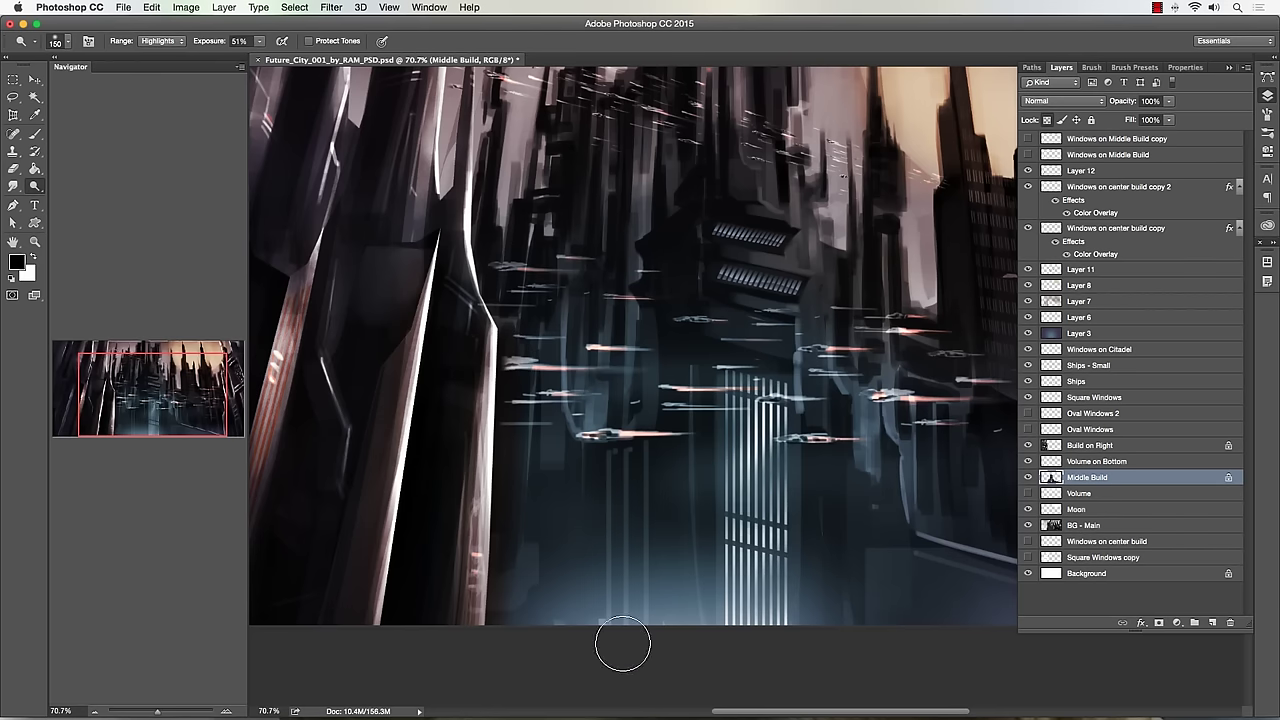
pyautogui.click(34, 242)
pyautogui.moveTo(537, 444); pyautogui.dragTo(481, 420)
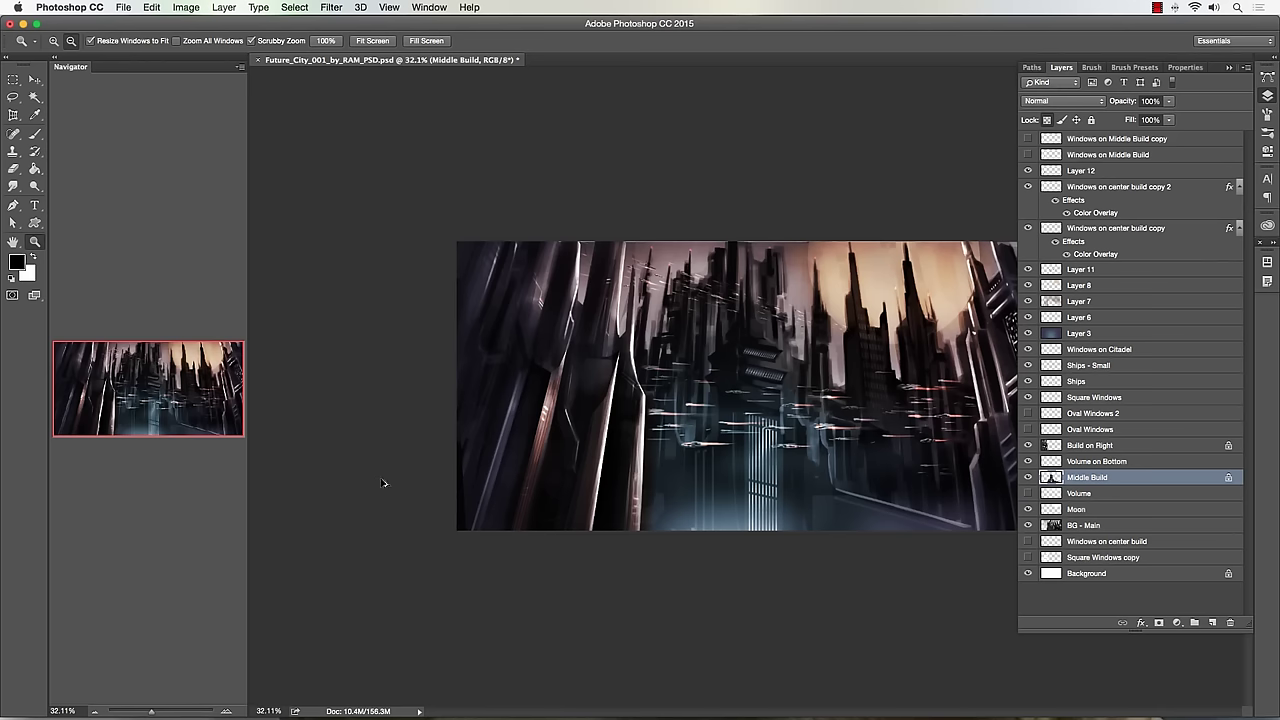
pyautogui.press('super+v')
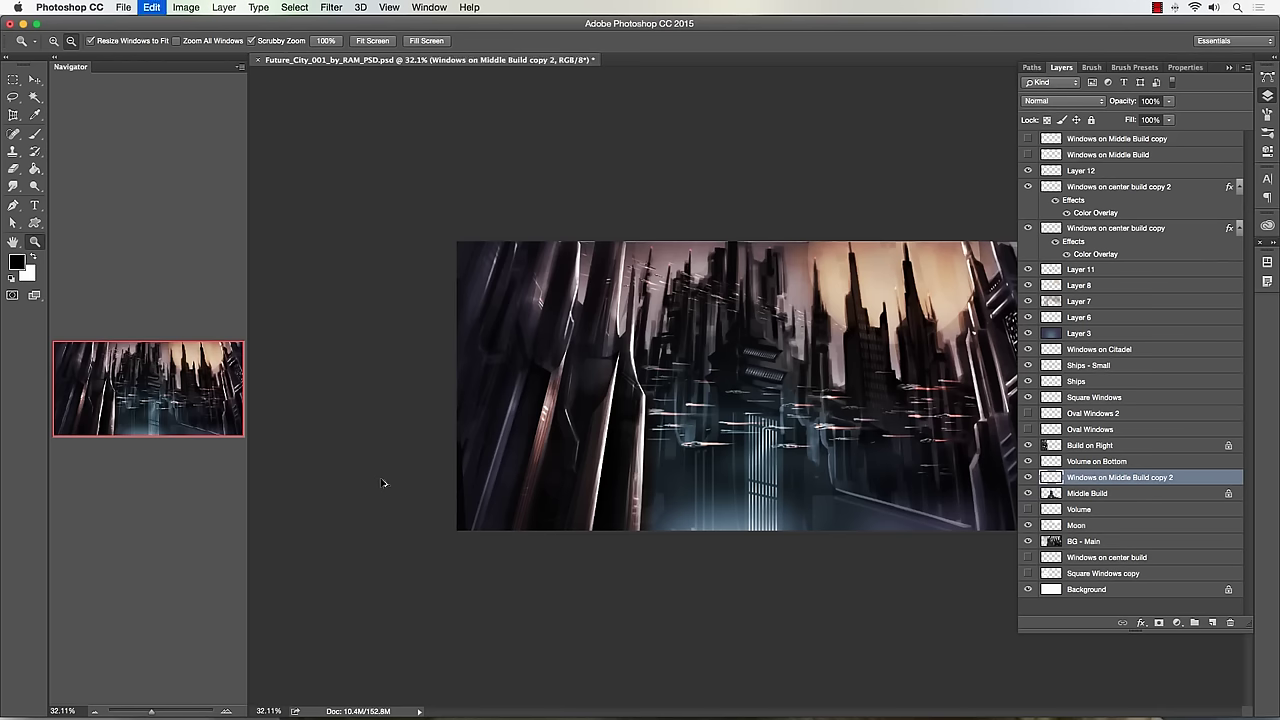
pyautogui.click(1027, 478)
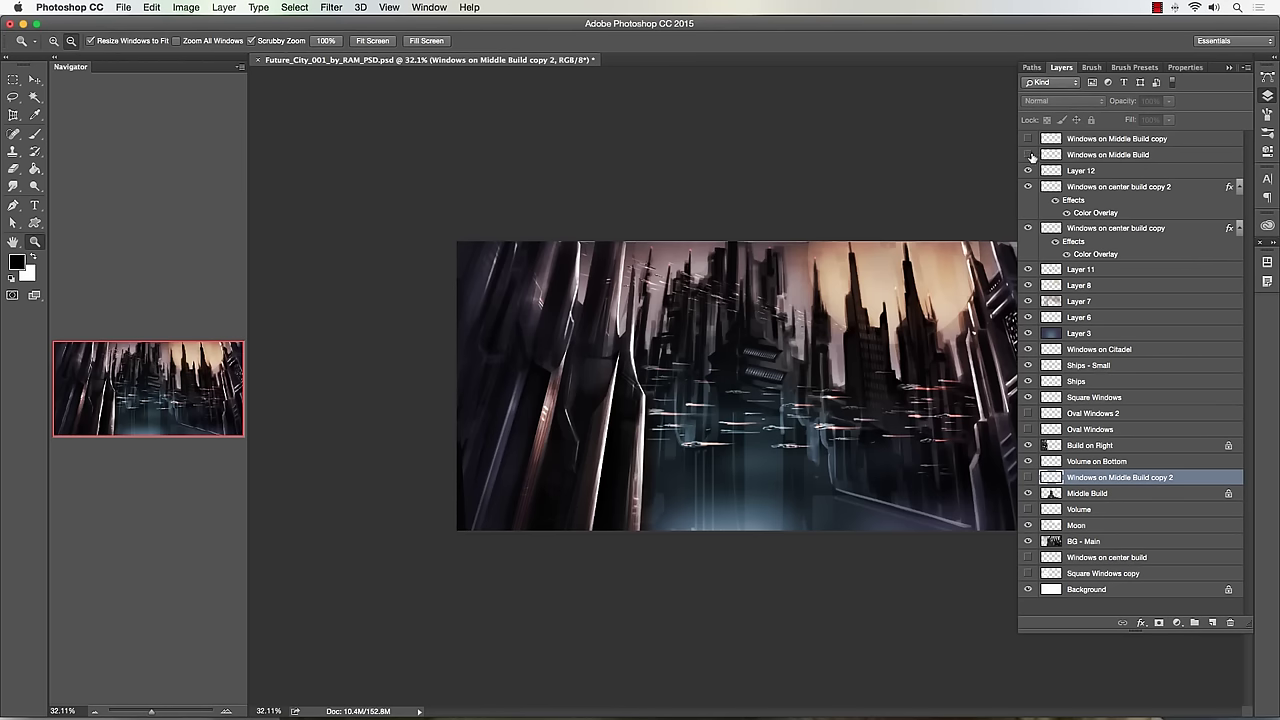
# - Show the original Windows on Middle Build line layer, duplicate it, and hide the original again
pyautogui.click(1028, 155)
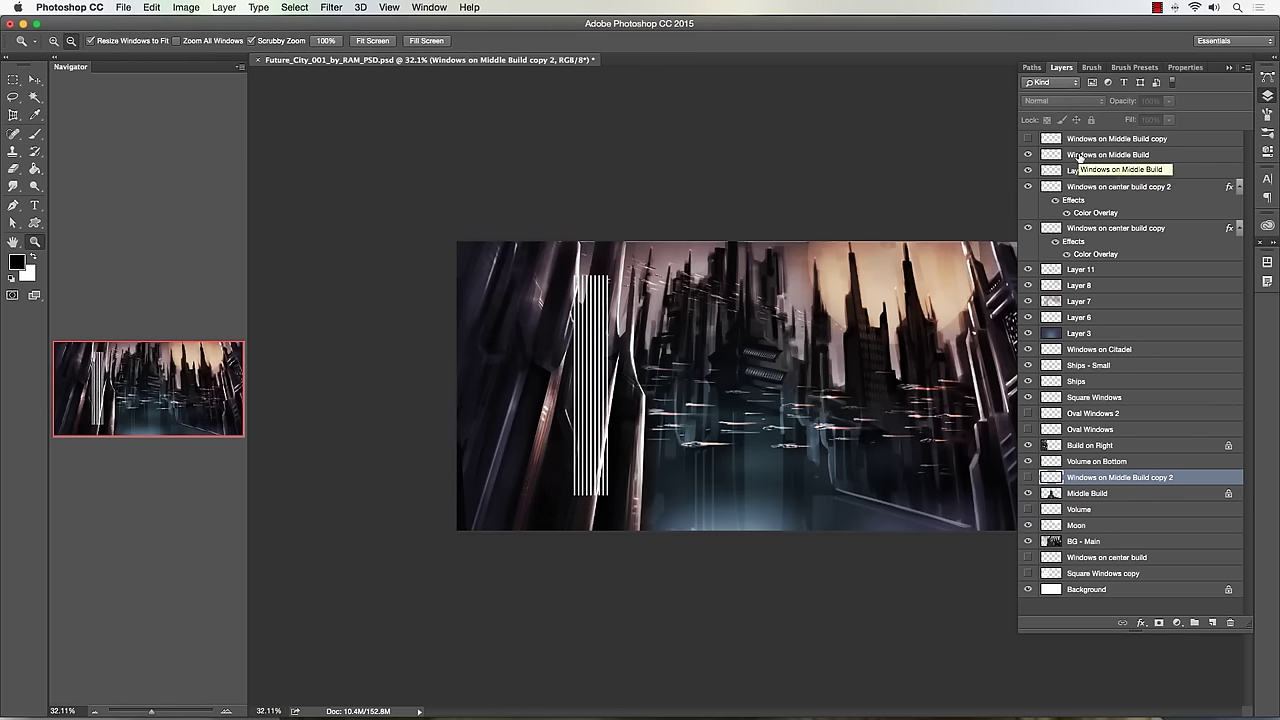
pyautogui.click(1078, 157)
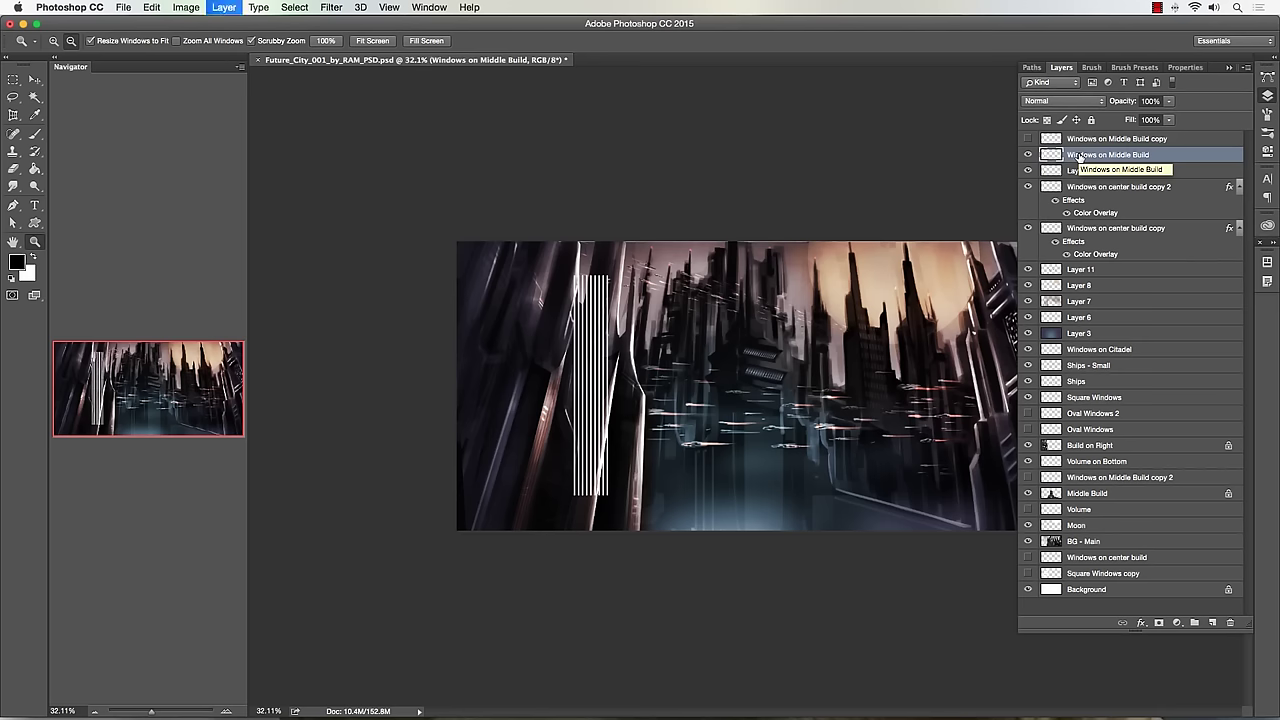
pyautogui.press('super+j')
pyautogui.click(1028, 170)
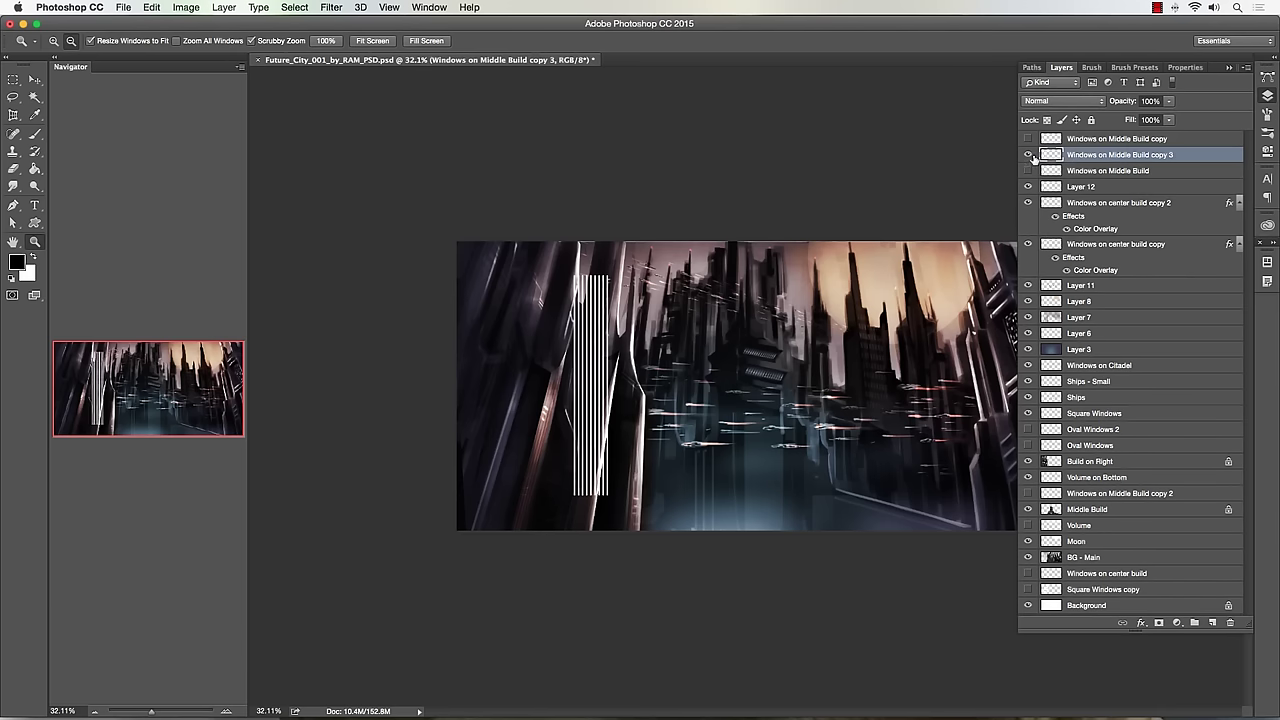
pyautogui.click(1029, 156)
# - Move the new line copy onto the lower front of the central building, with its lower part running past the canvas edge
pyautogui.click(34, 80)
pyautogui.moveTo(590, 330); pyautogui.dragTo(621, 330)
pyautogui.click(34, 242)
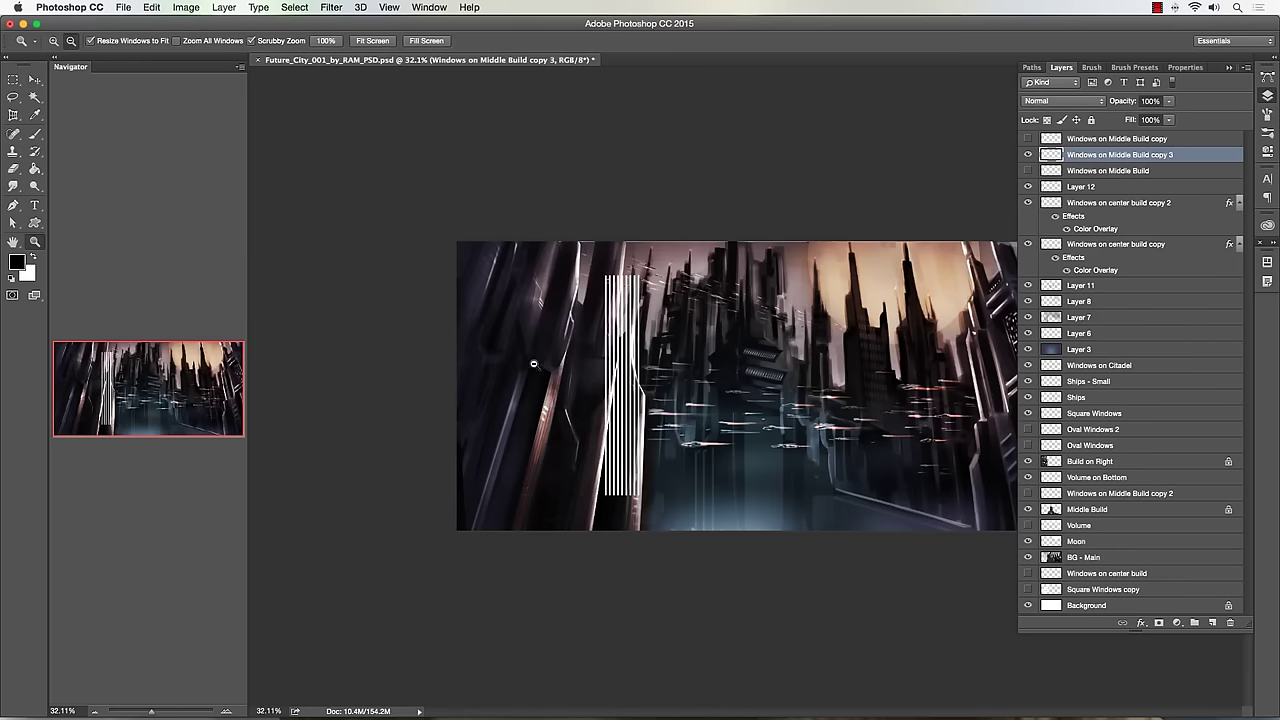
pyautogui.moveTo(760, 408); pyautogui.dragTo(785, 409)
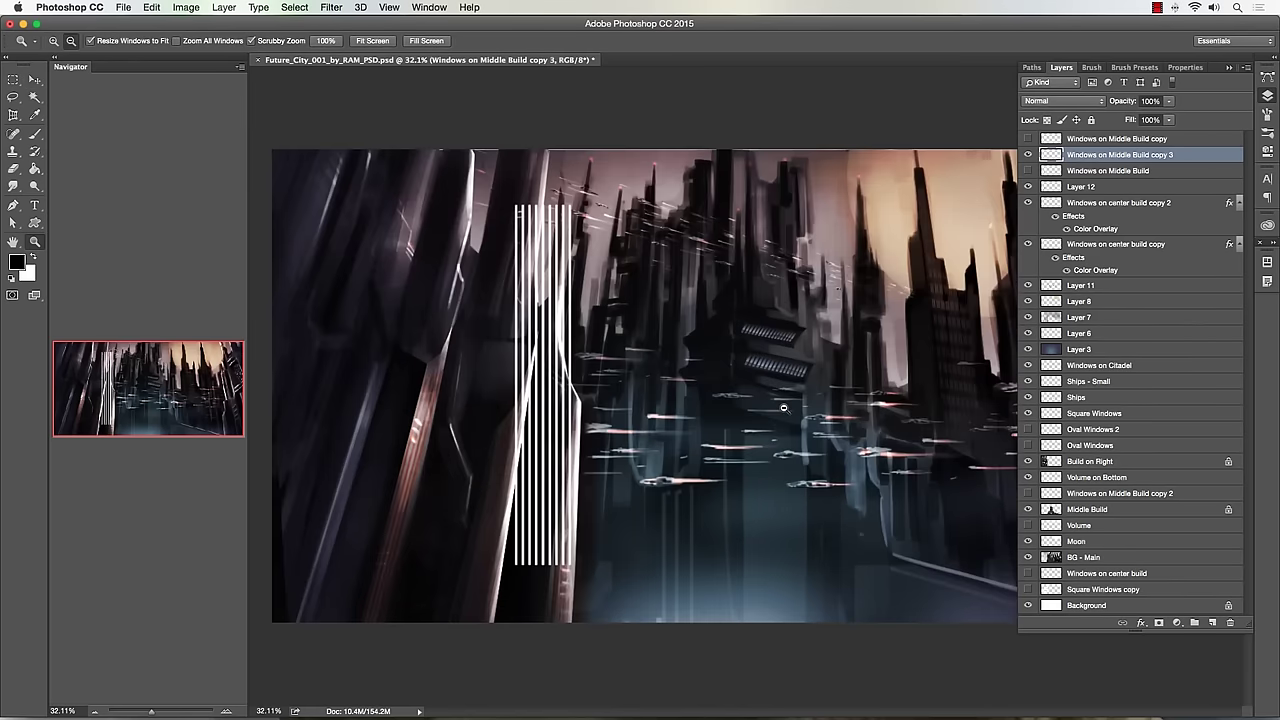
pyautogui.click(34, 80)
pyautogui.moveTo(540, 270); pyautogui.dragTo(768, 505)
# - Distort the copied lines so they narrow and their upper ends slant down to the right, matching the central building's perspective
pyautogui.click(157, 8)
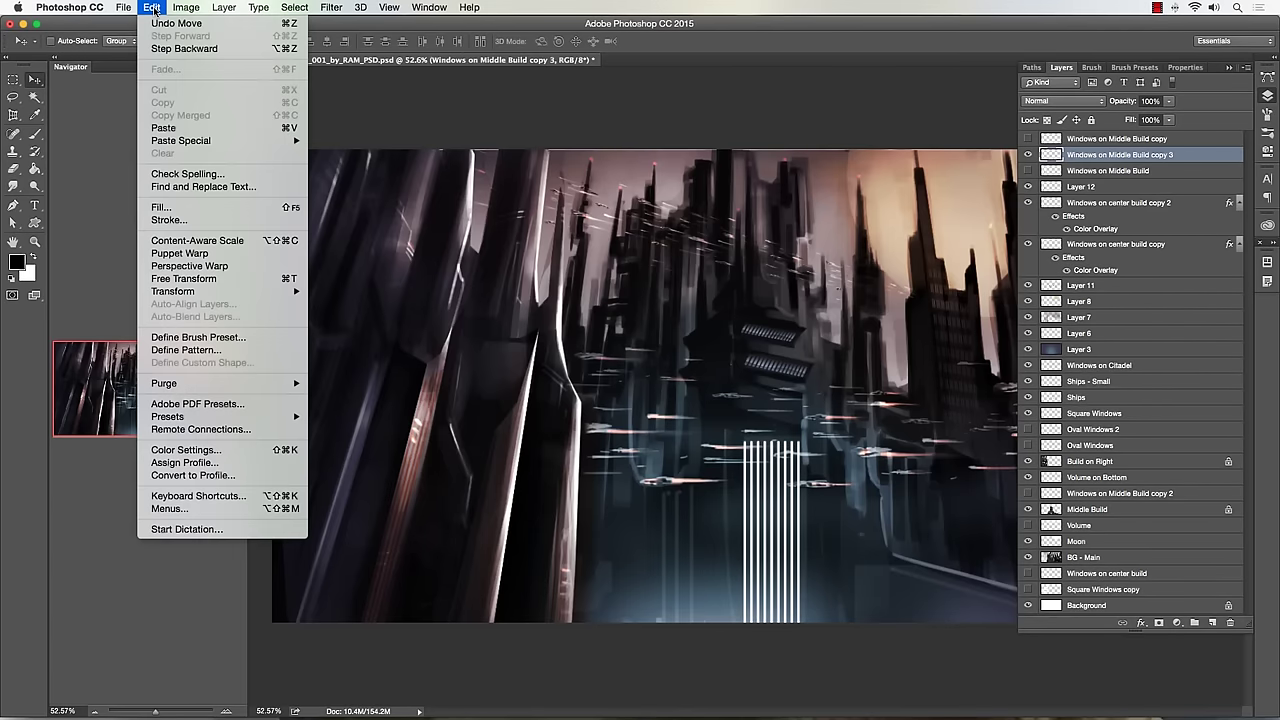
pyautogui.moveTo(208, 293)
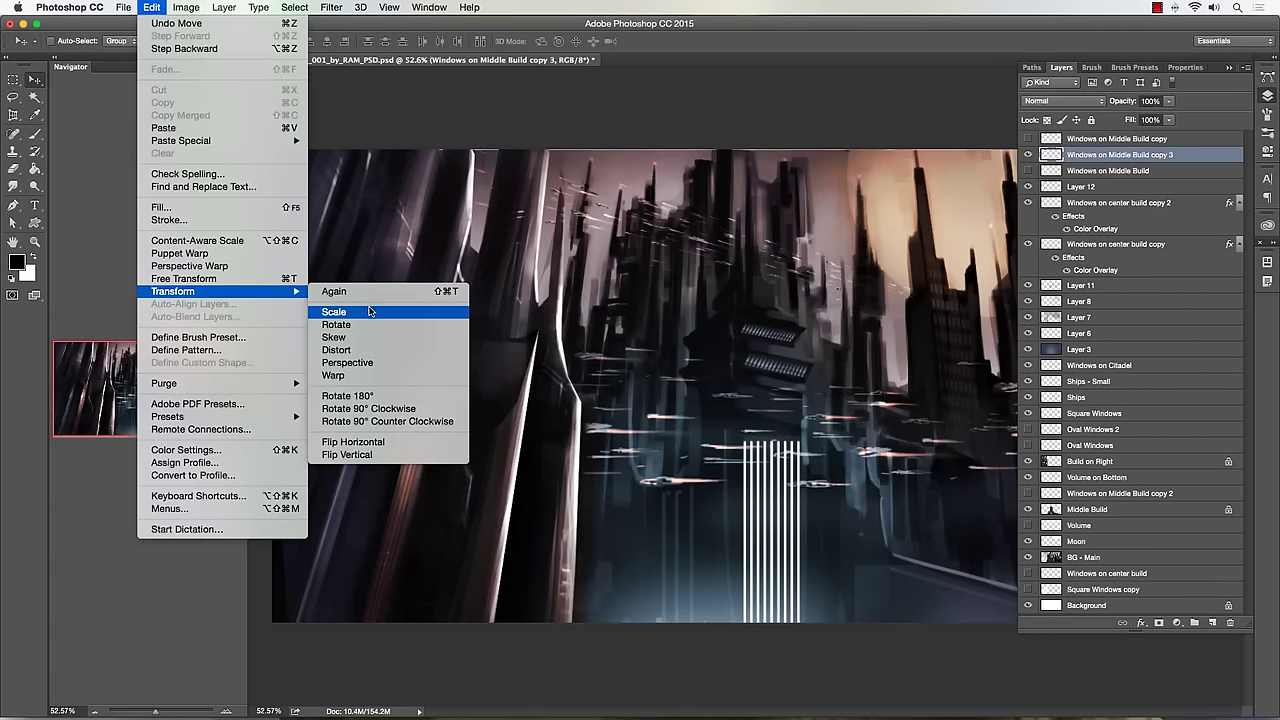
pyautogui.click(338, 350)
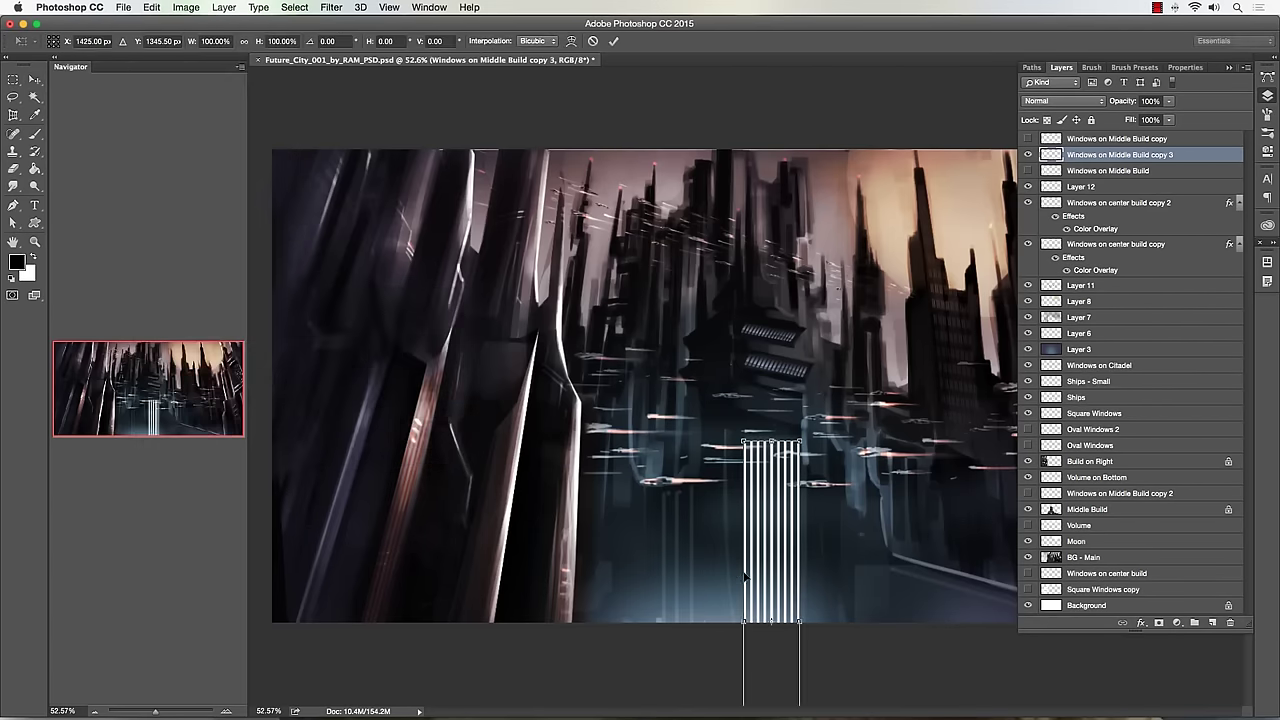
pyautogui.moveTo(745, 622); pyautogui.dragTo(798, 623)
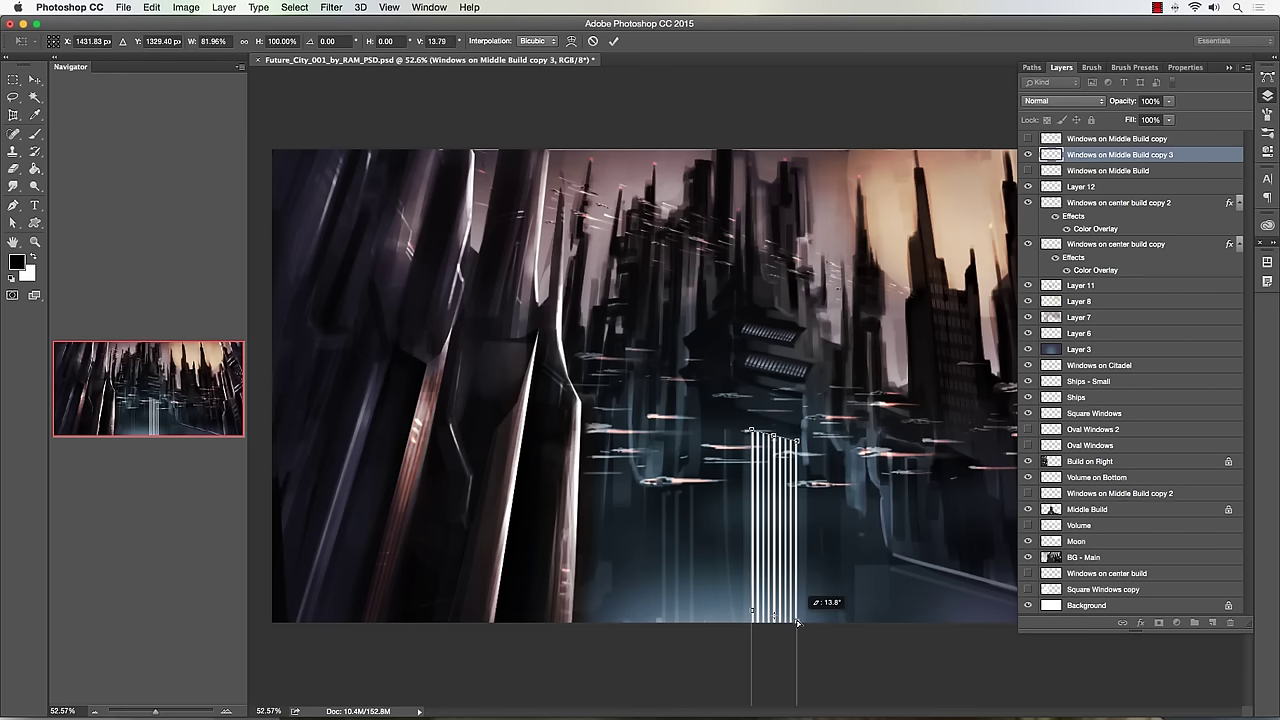
pyautogui.press('Return')
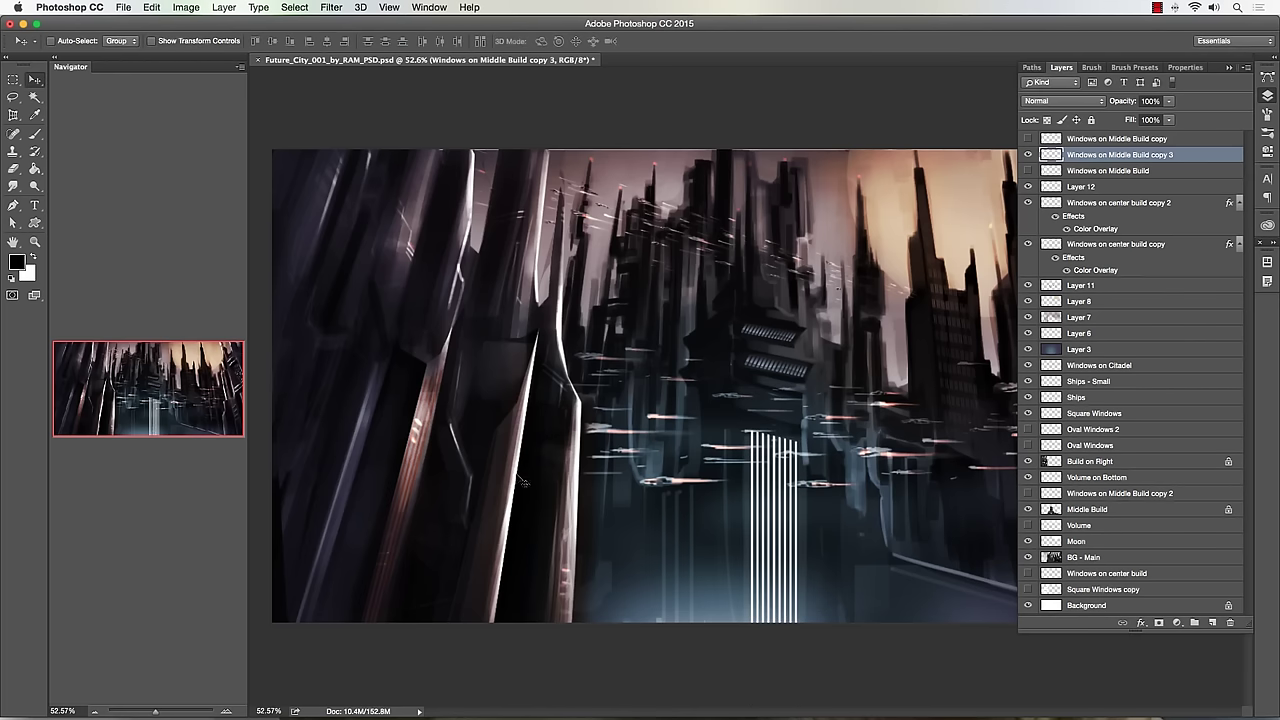
pyautogui.press('super+z')
pyautogui.press('super+z')
pyautogui.press('super+z')
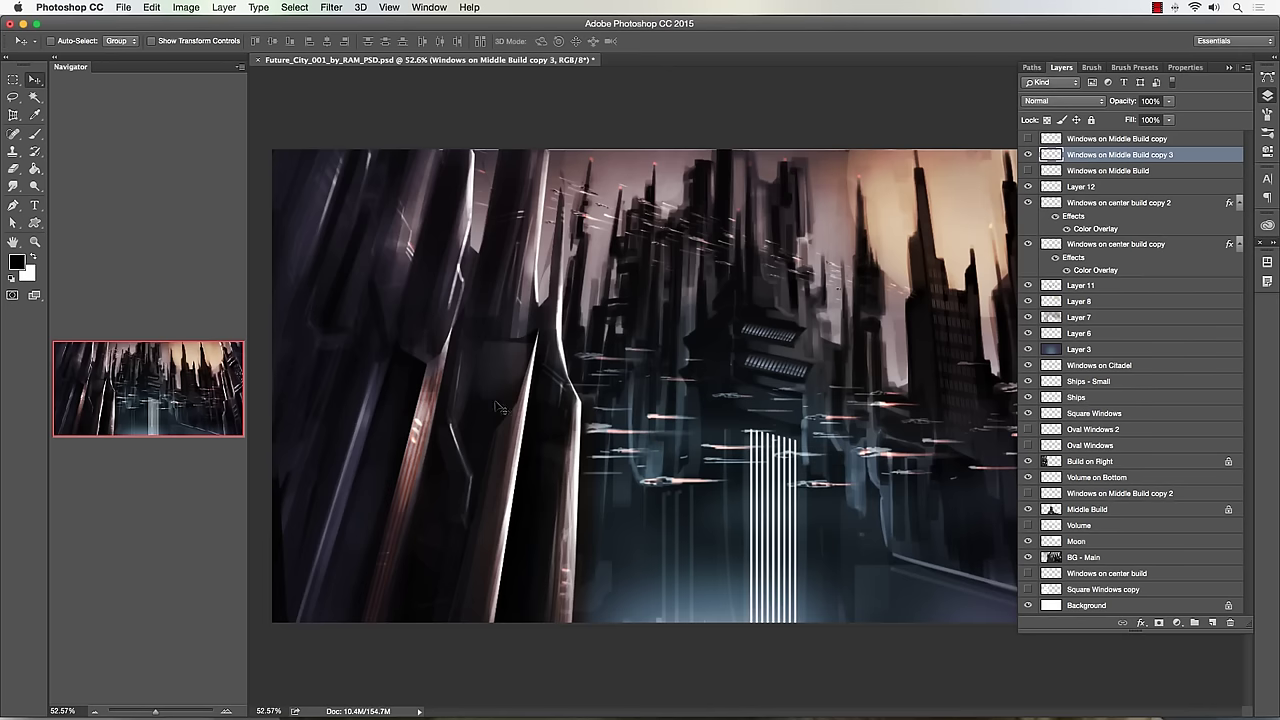
# - Place the distorted line layer beneath the ships, directly above Middle Build, and nudge its lines into position on the central building
pyautogui.click(34, 242)
pyautogui.click(857, 569)
pyautogui.moveTo(857, 569); pyautogui.dragTo(856, 566)
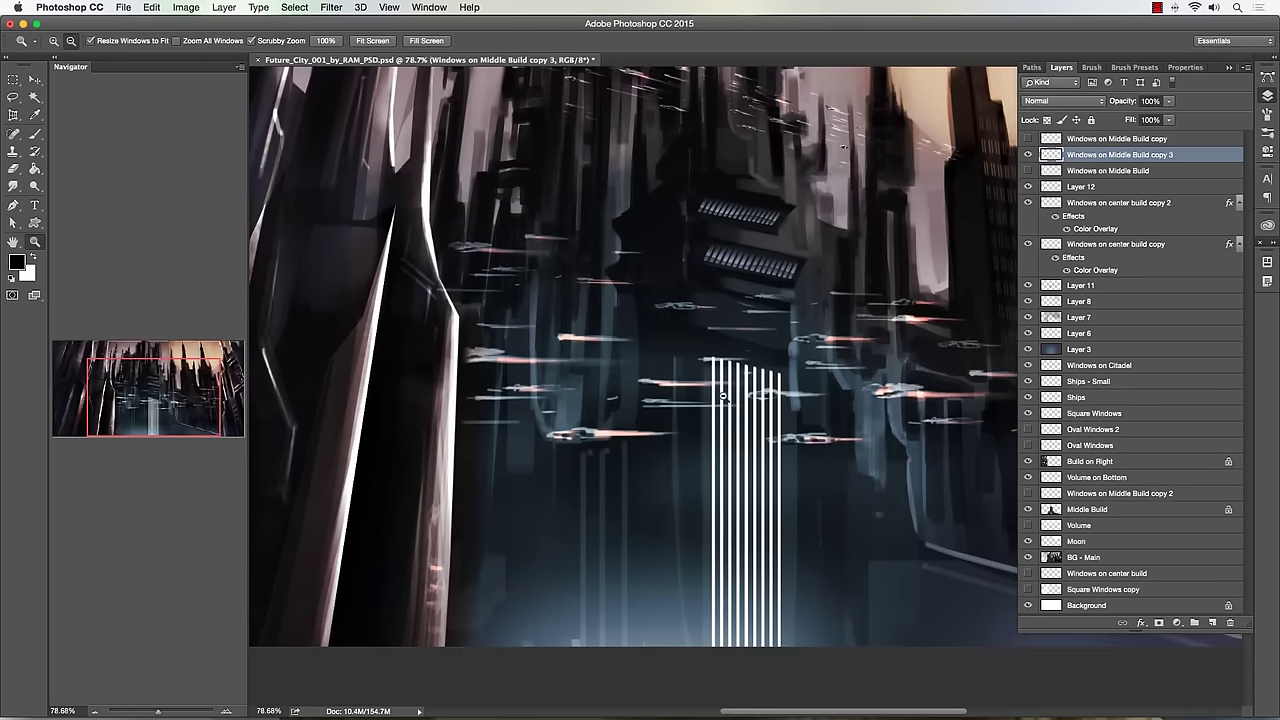
pyautogui.moveTo(1098, 170); pyautogui.dragTo(1100, 500)
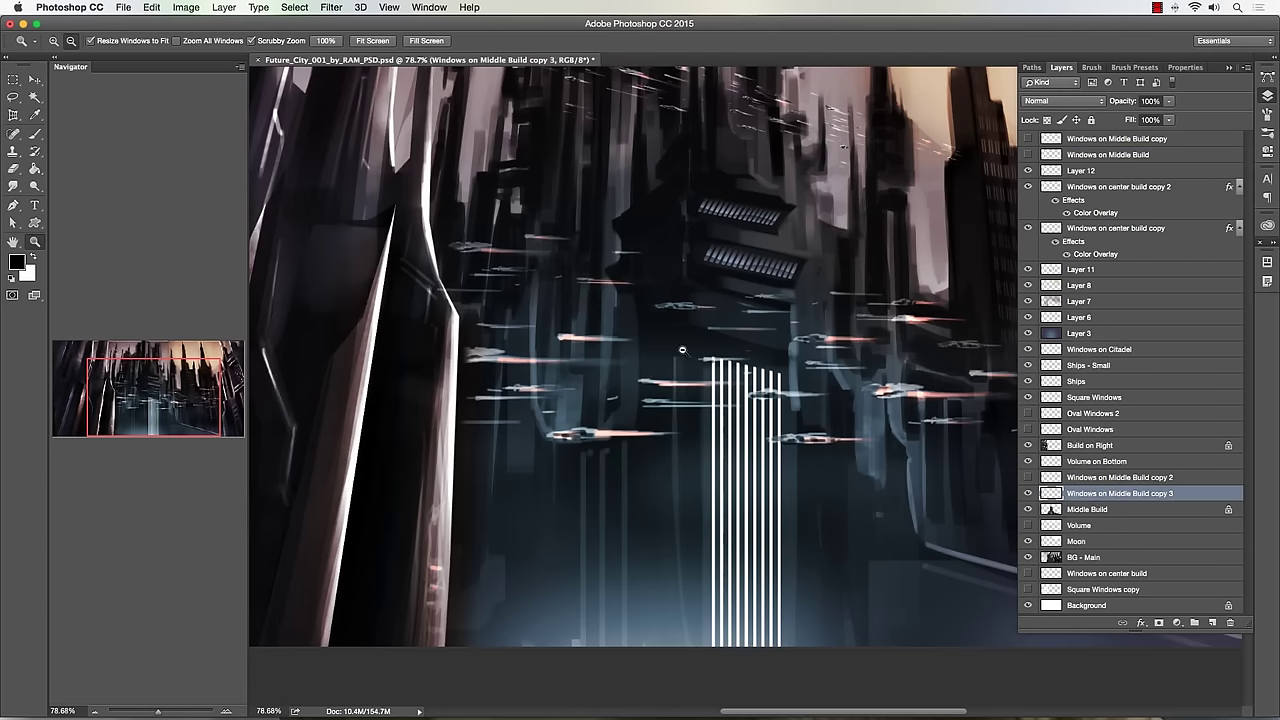
pyautogui.click(35, 79)
pyautogui.moveTo(700, 365); pyautogui.dragTo(697, 369)
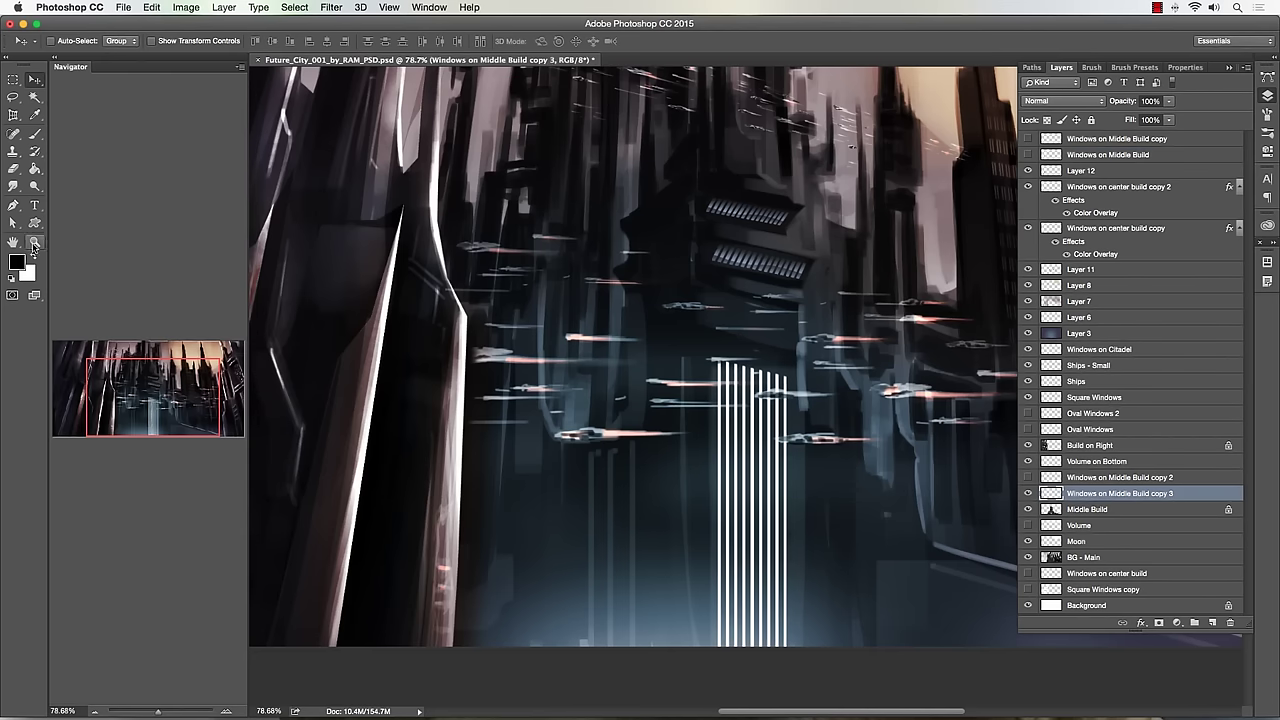
# - Add a Multiply Inner Shadow to the line layer with 6 px distance, 0 px size and a 45° angle
pyautogui.click(35, 242)
pyautogui.moveTo(781, 392); pyautogui.dragTo(817, 387)
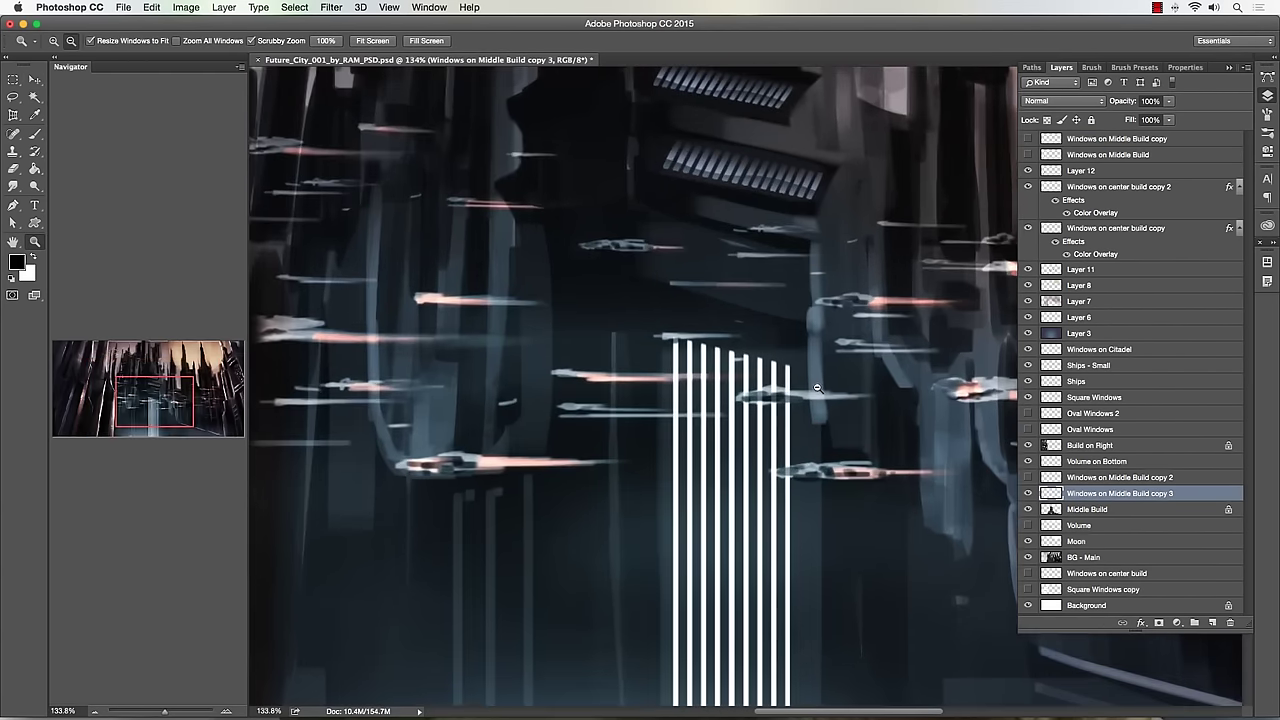
pyautogui.hscroll(-2, 580, 266)
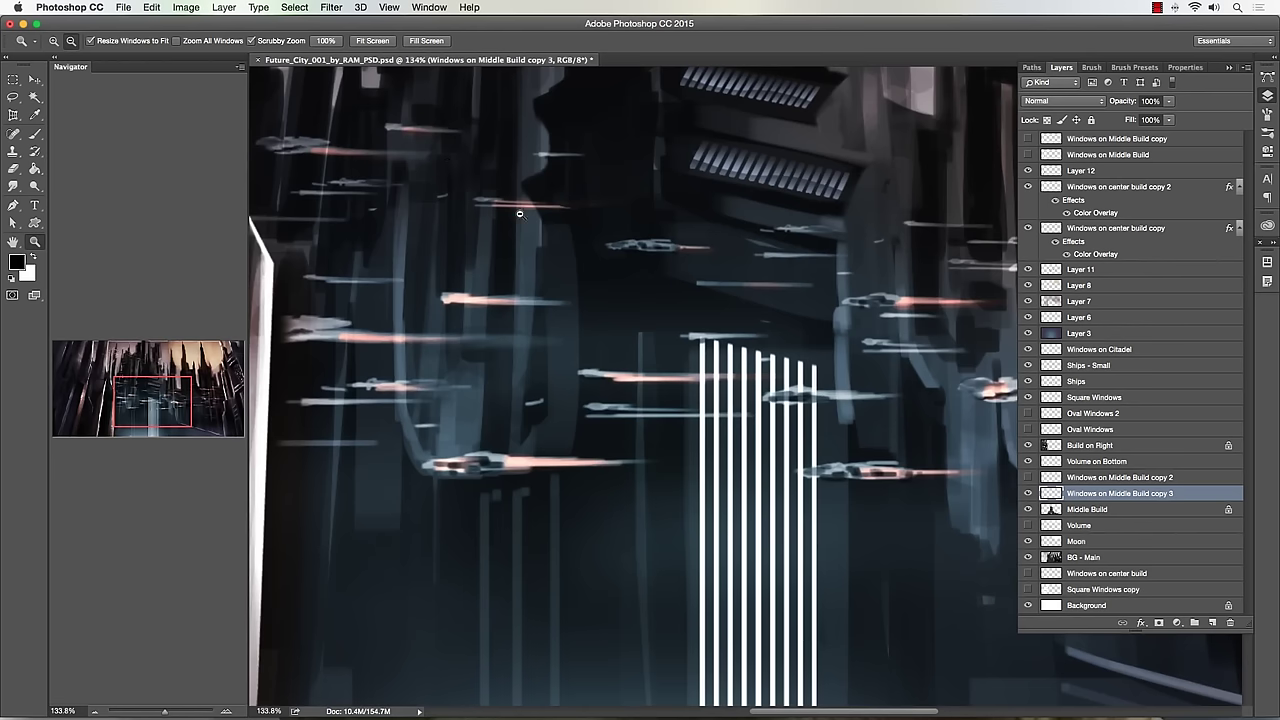
pyautogui.click(239, 9)
pyautogui.moveTo(275, 134)
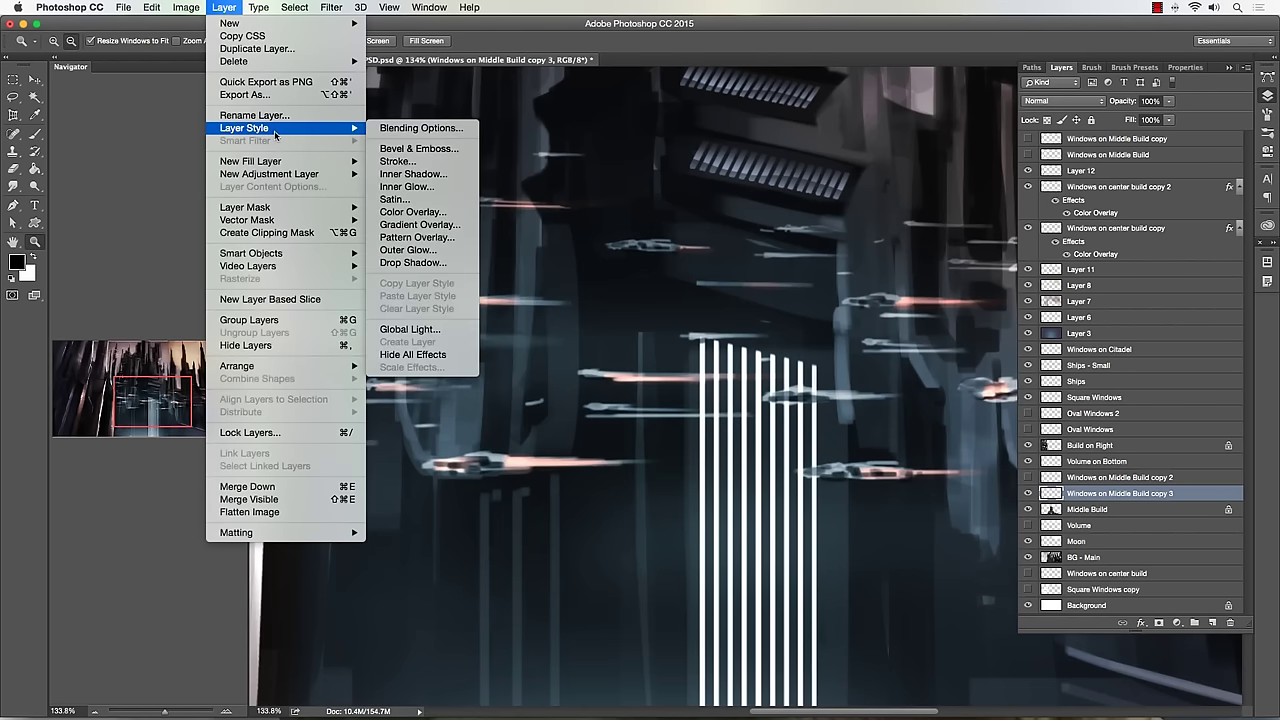
pyautogui.click(420, 174)
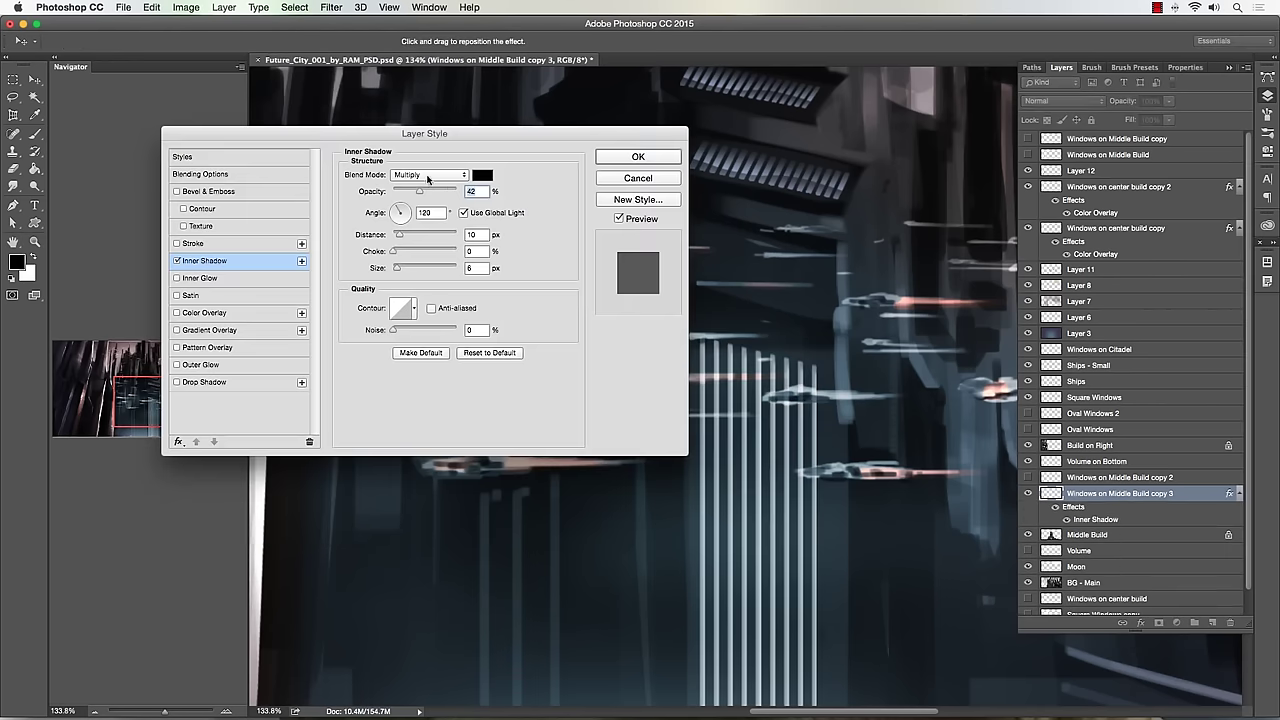
pyautogui.moveTo(400, 237); pyautogui.dragTo(394, 270)
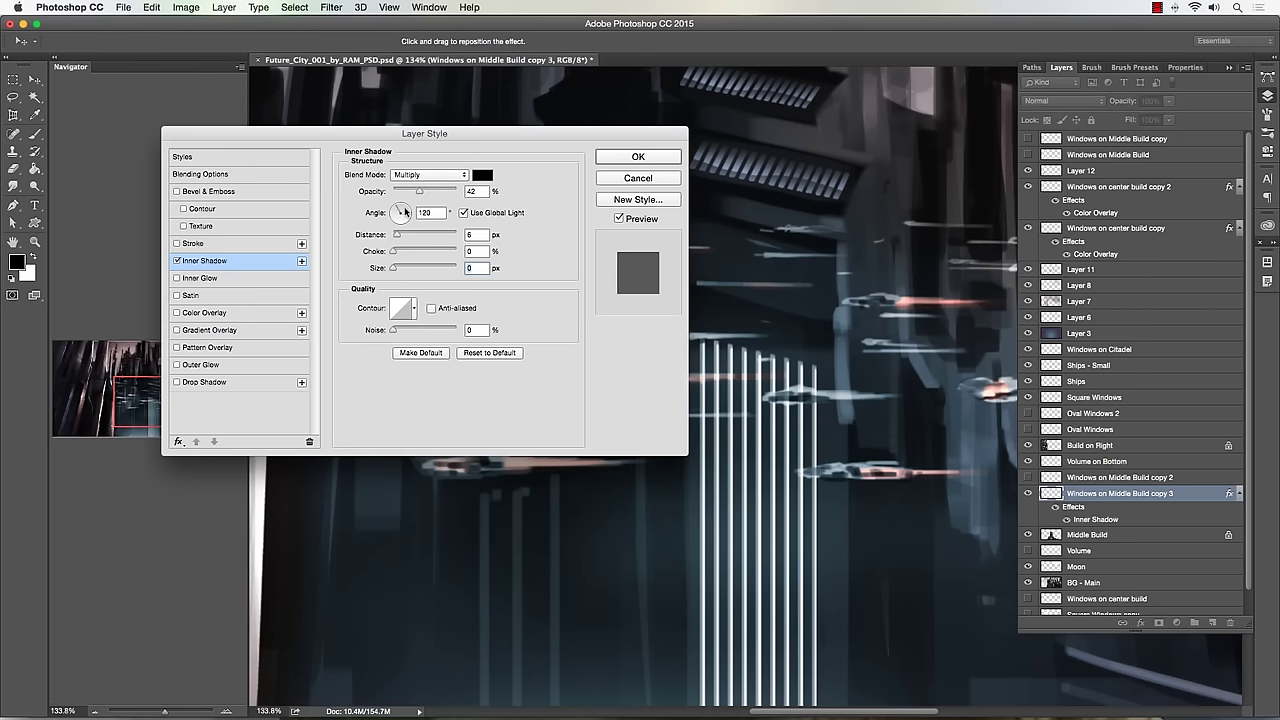
pyautogui.click(406, 211)
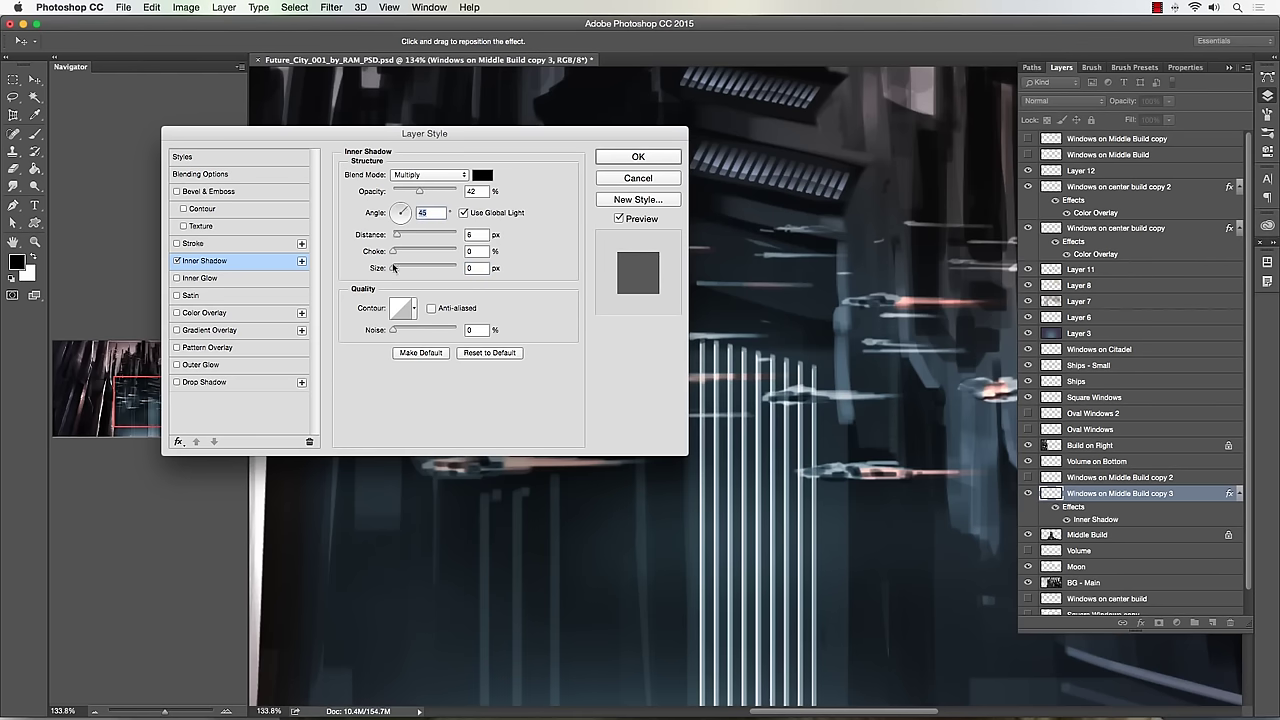
# - Refine the Inner Shadow to 44% opacity, 4 px distance and 0 px size, and apply it to the lines
pyautogui.moveTo(394, 269); pyautogui.dragTo(396, 269)
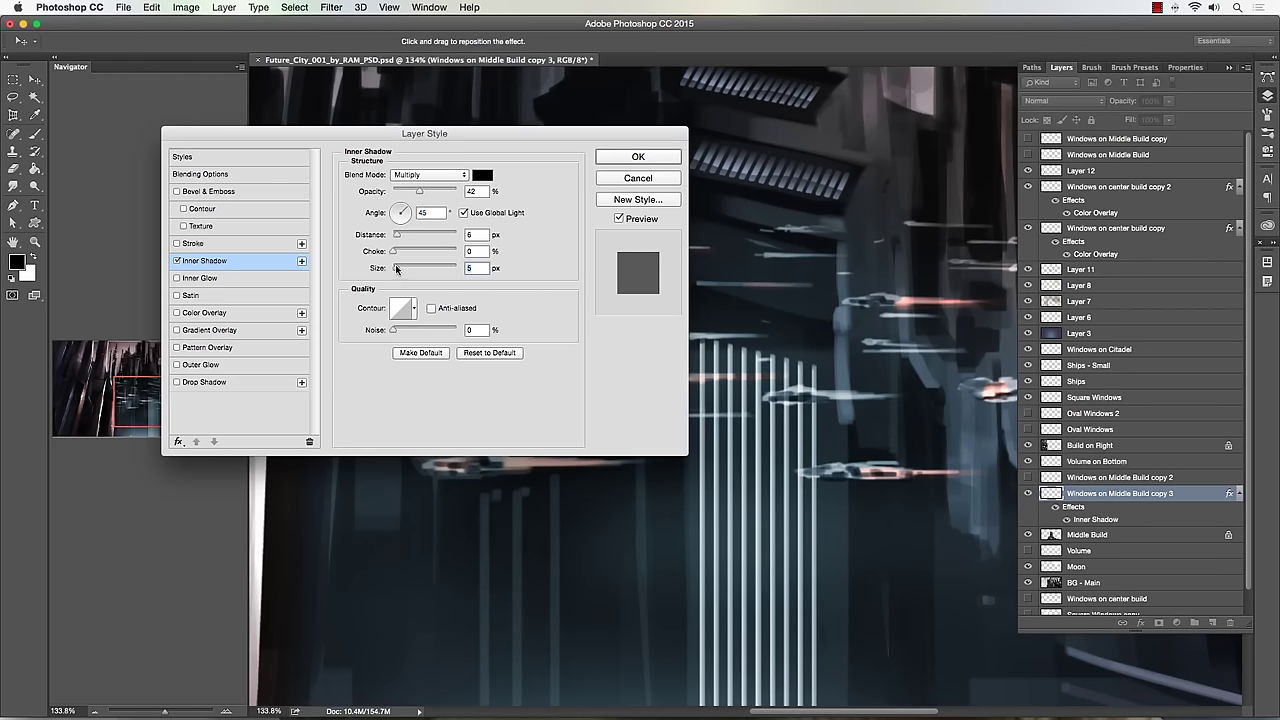
pyautogui.moveTo(422, 196)
pyautogui.mouseDown()
pyautogui.moveTo(405, 197)
pyautogui.moveTo(423, 195)
pyautogui.mouseUp()
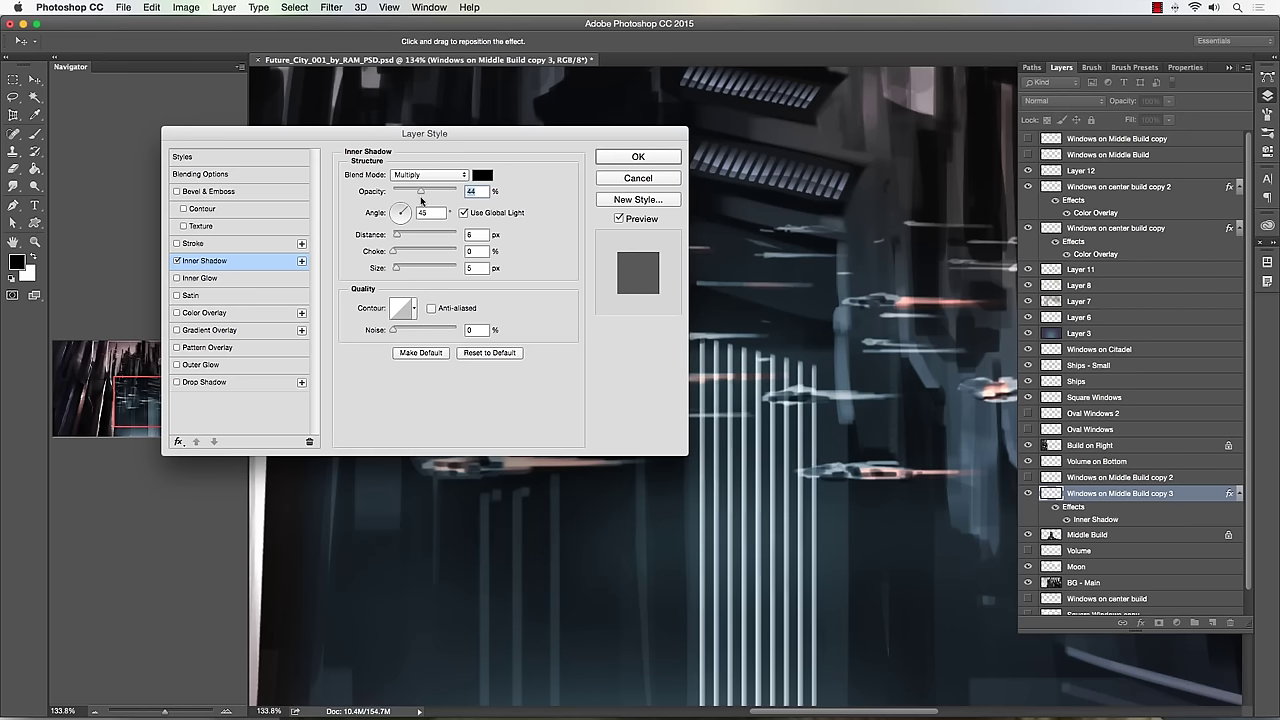
pyautogui.moveTo(396, 236); pyautogui.dragTo(397, 237)
pyautogui.moveTo(395, 270); pyautogui.dragTo(393, 272)
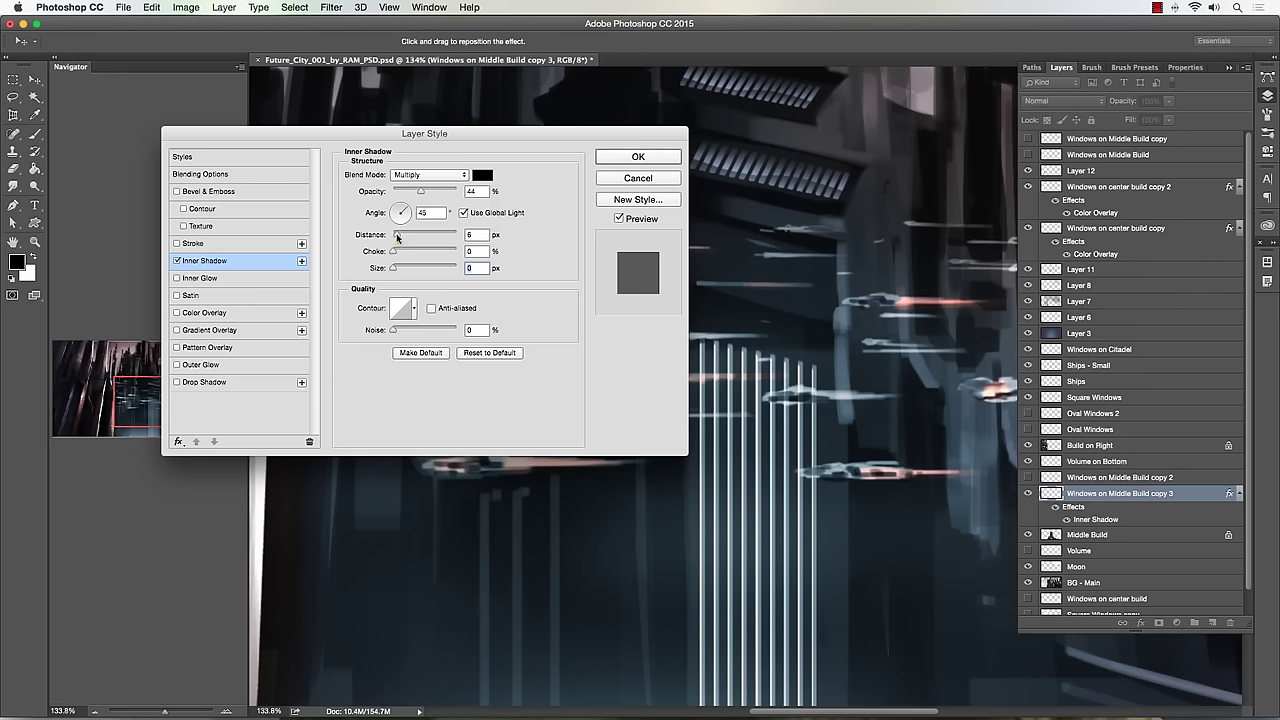
pyautogui.moveTo(397, 237); pyautogui.dragTo(395, 237)
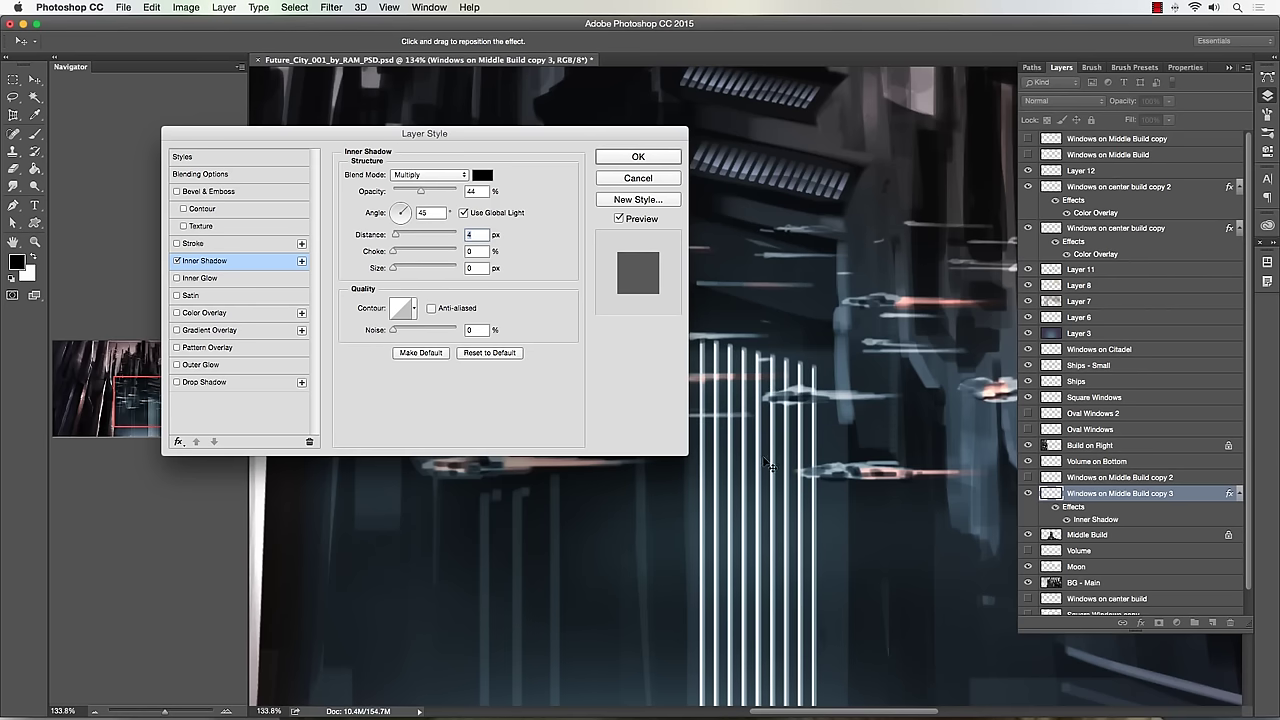
pyautogui.click(638, 158)
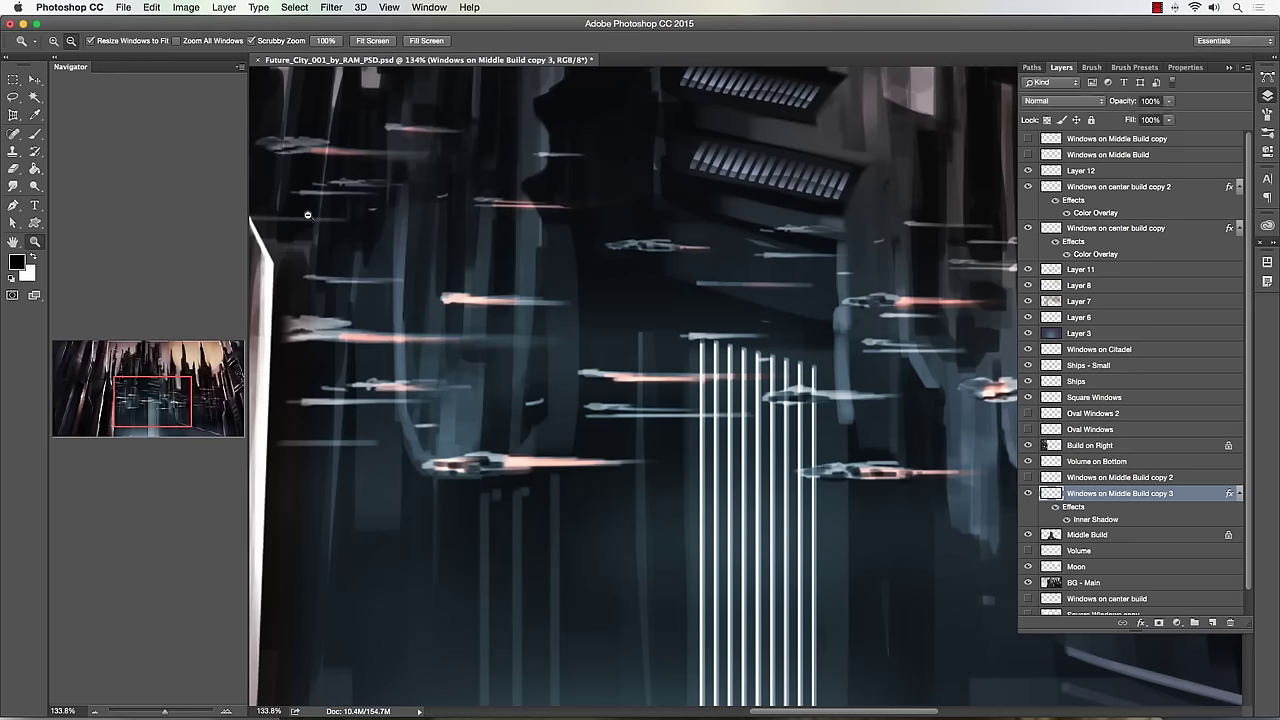
# - Check the shaded lines against the whole painting and rasterize the line layer's style
pyautogui.click(818, 421)
pyautogui.moveTo(802, 415); pyautogui.dragTo(743, 427)
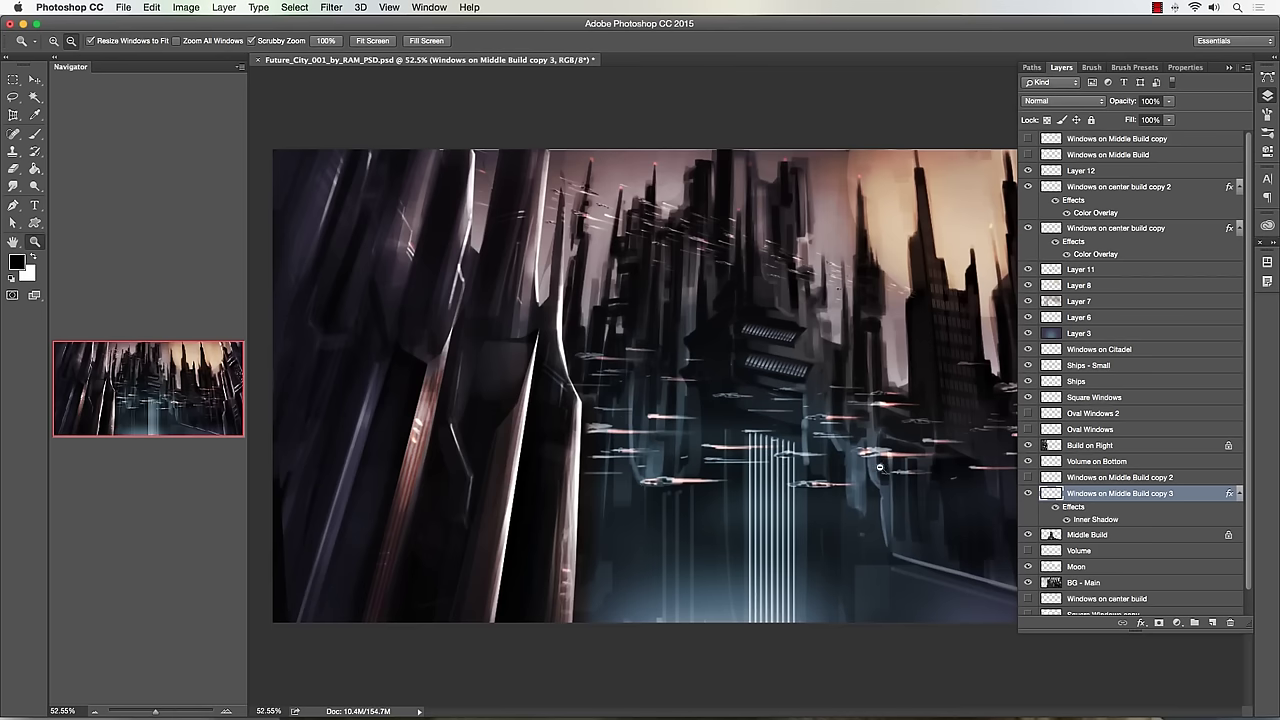
pyautogui.moveTo(792, 465); pyautogui.dragTo(778, 466)
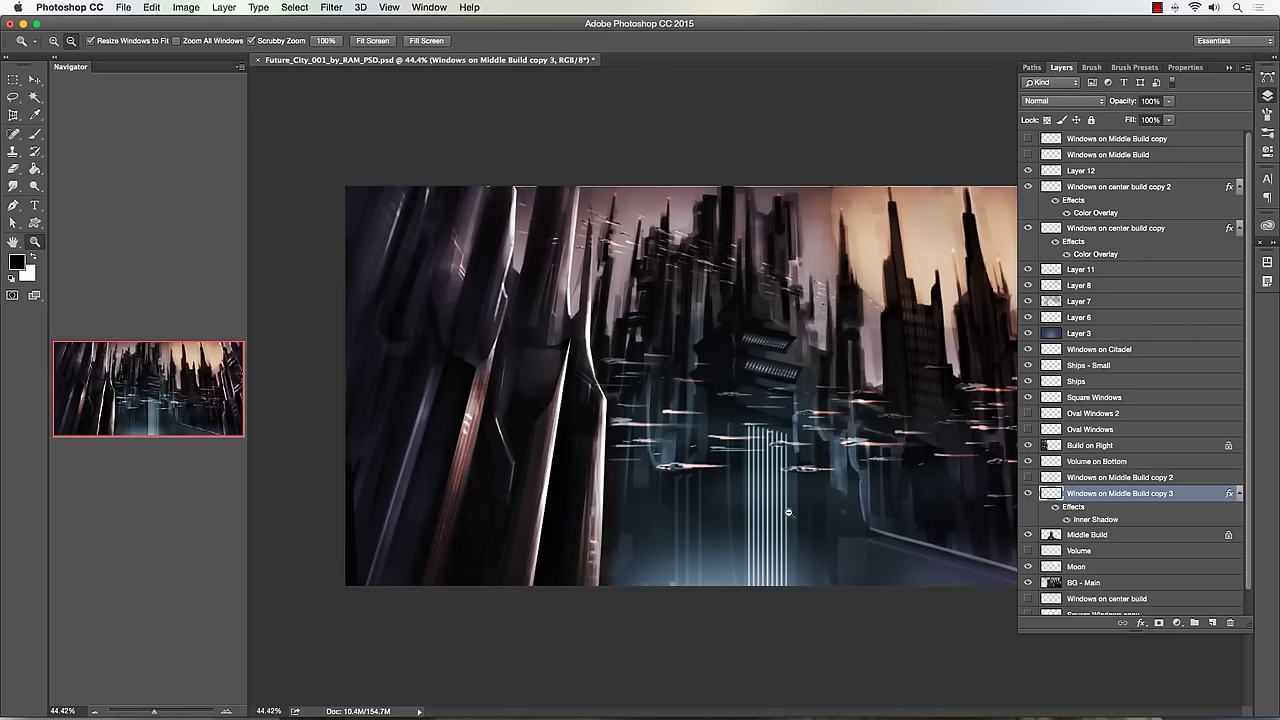
pyautogui.moveTo(822, 509); pyautogui.dragTo(846, 503)
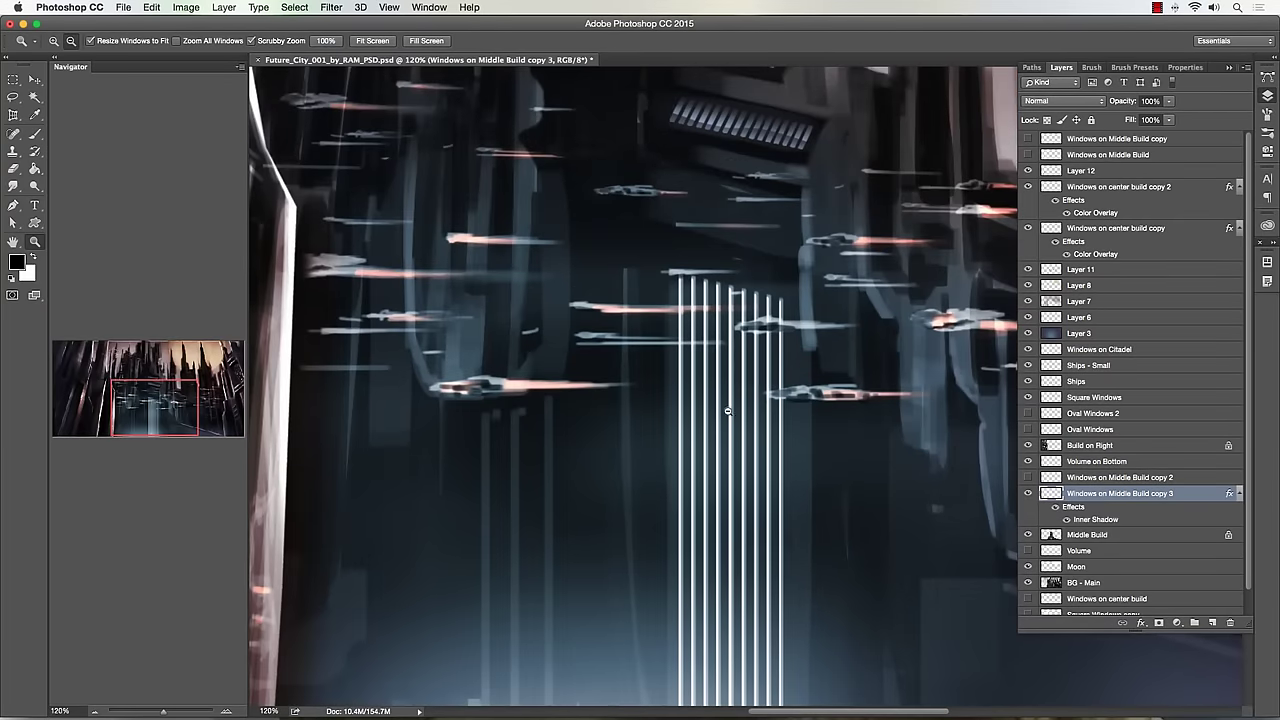
pyautogui.moveTo(727, 410)
pyautogui.mouseDown()
pyautogui.moveTo(698, 414)
pyautogui.moveTo(712, 414)
pyautogui.mouseUp()
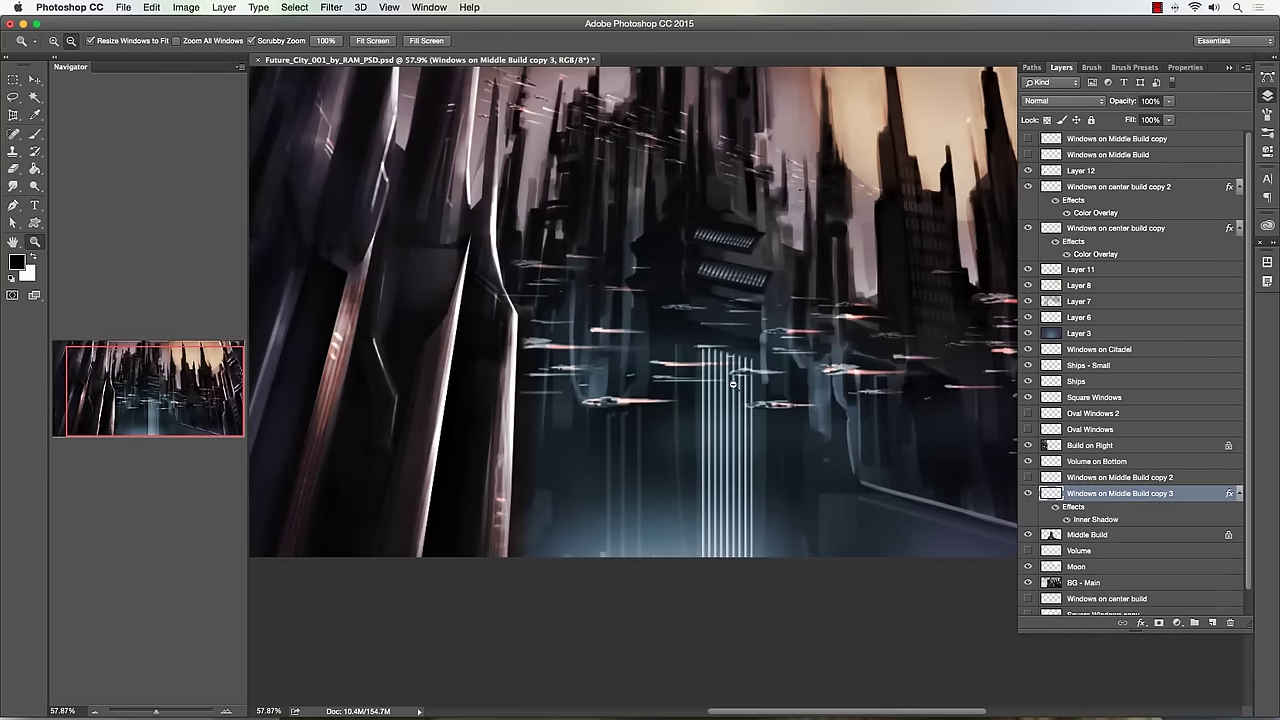
pyautogui.rightClick(1203, 496)
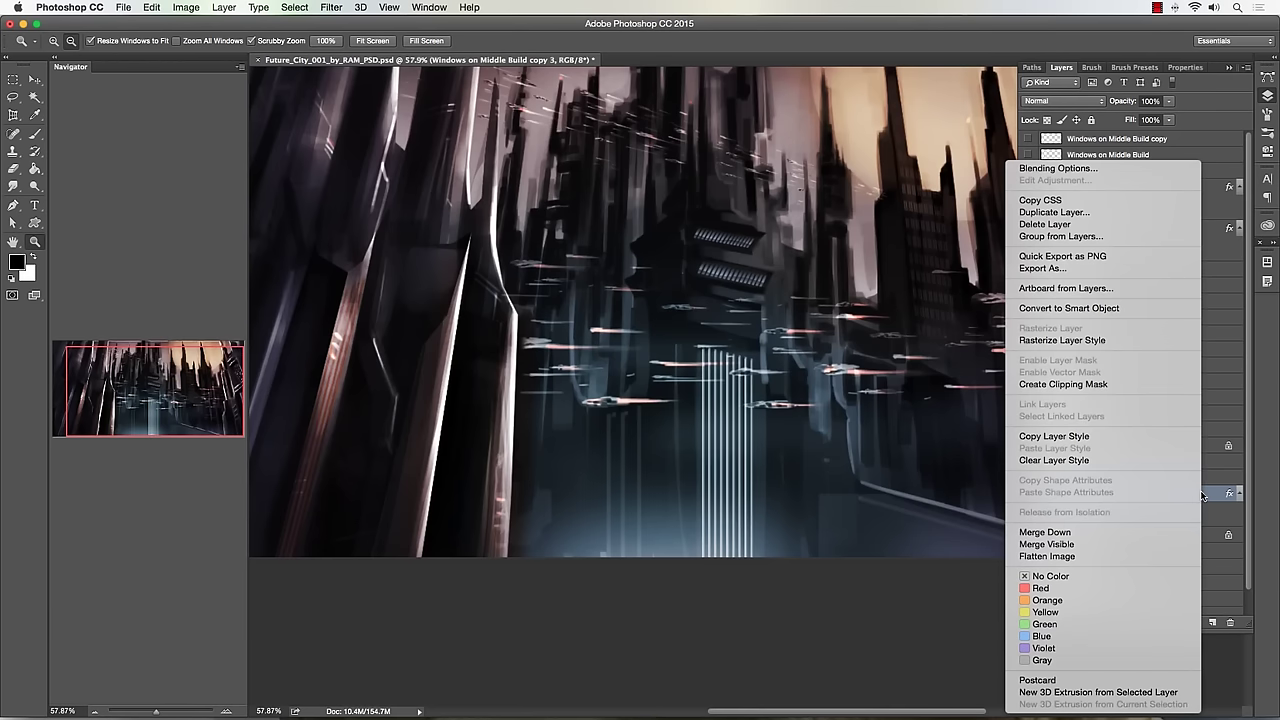
pyautogui.click(1061, 341)
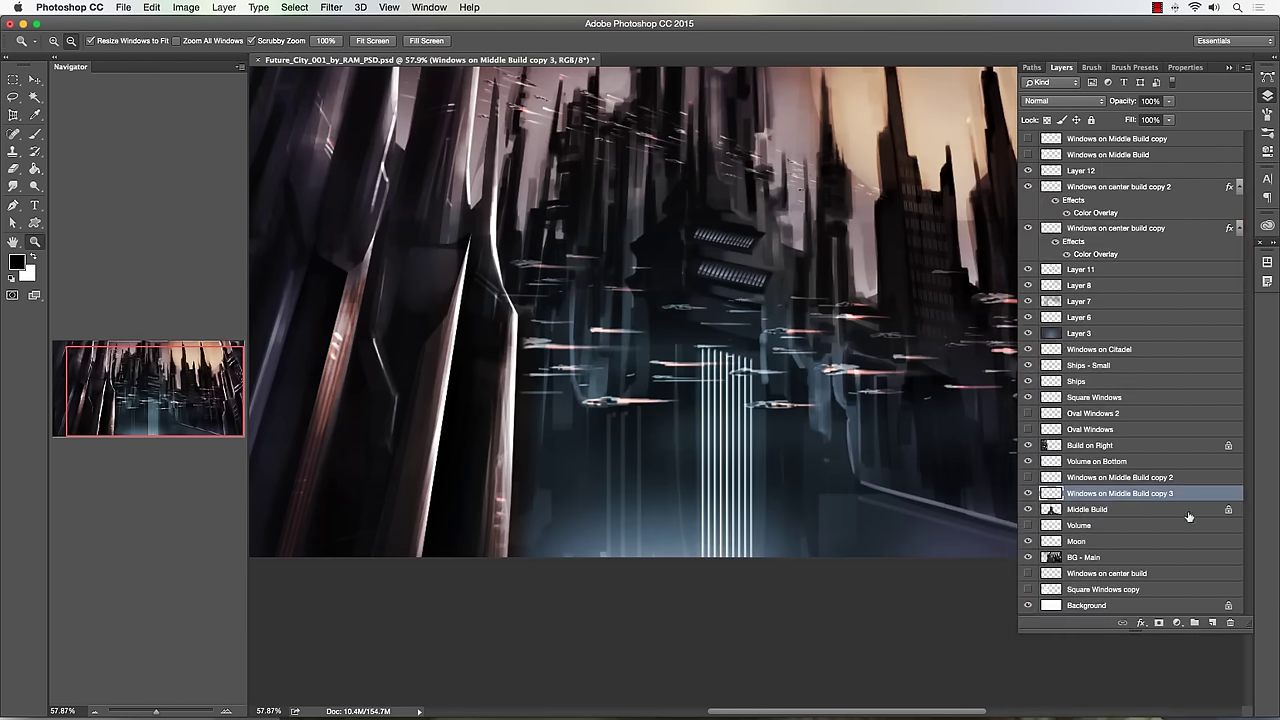
# - Rasterize the Inner Shadow style into the Windows on Middle Build copy 3 layer
pyautogui.moveTo(744, 372); pyautogui.dragTo(804, 370)
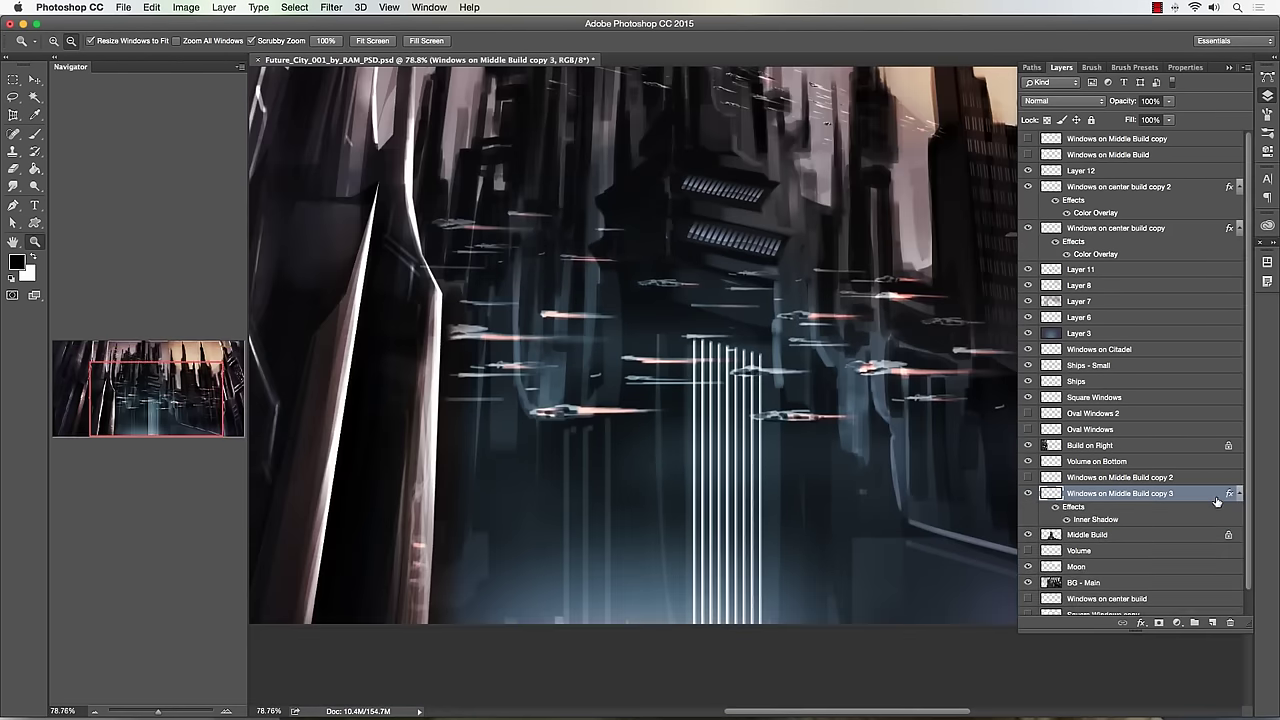
pyautogui.doubleClick(1227, 497)
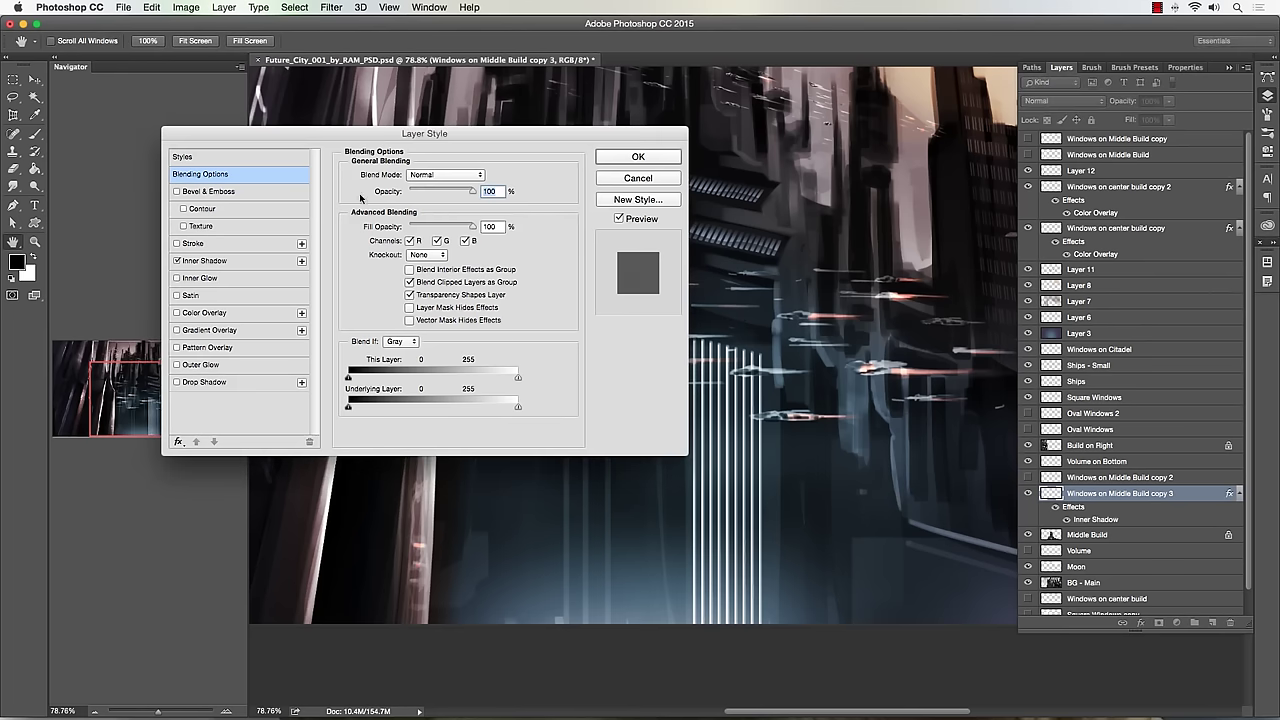
pyautogui.click(637, 178)
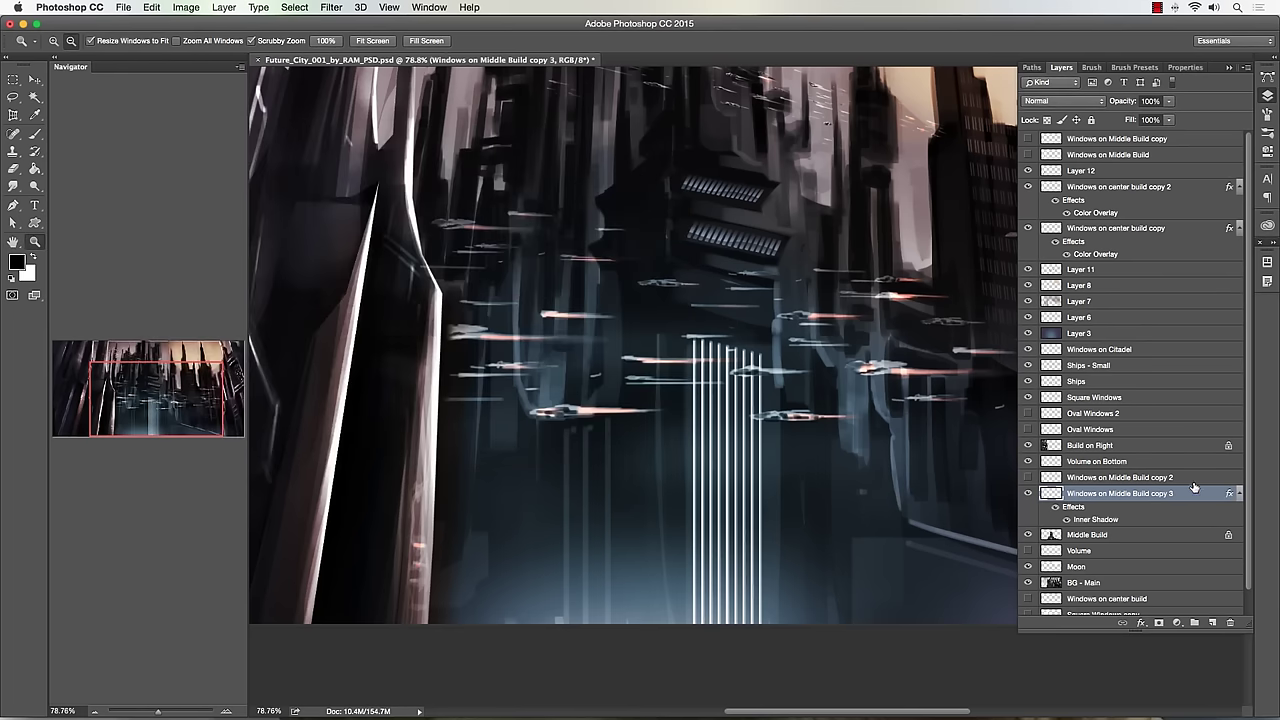
pyautogui.rightClick(1198, 493)
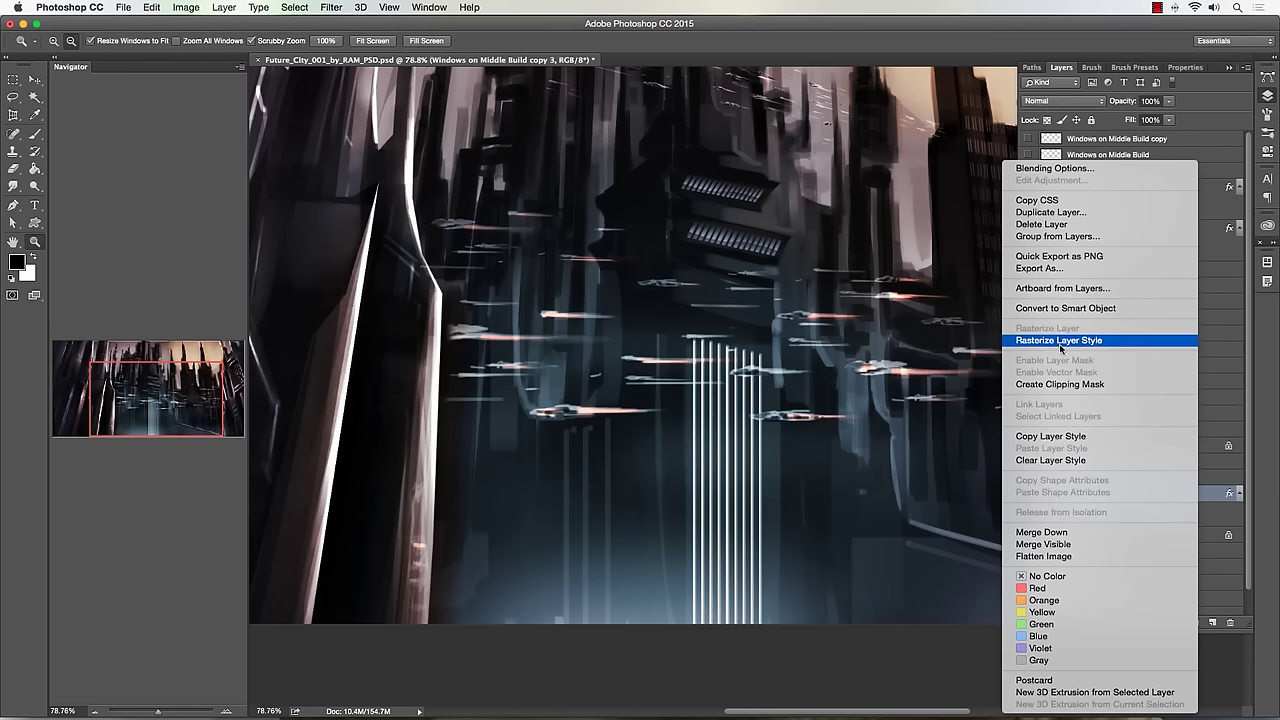
pyautogui.click(1060, 340)
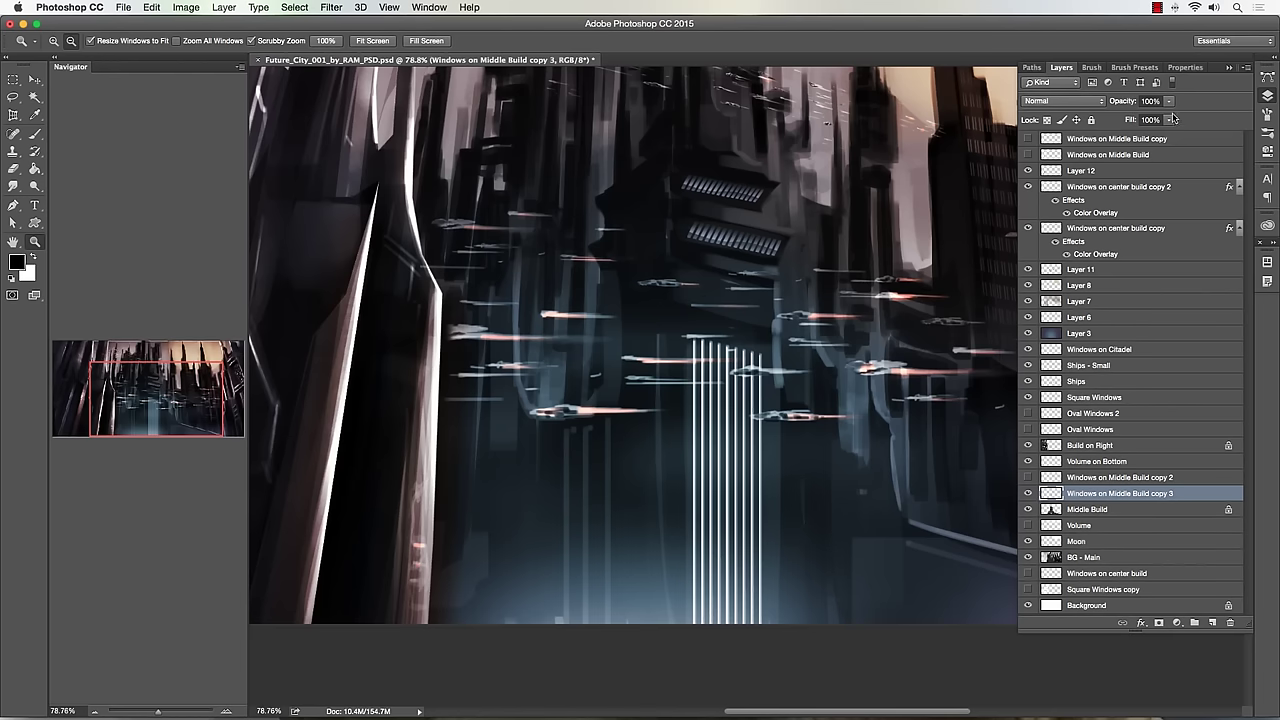
# - Try the line layer at 74% opacity, compare it against the painting, and raise it to 96%
pyautogui.moveTo(1170, 105); pyautogui.dragTo(1154, 115)
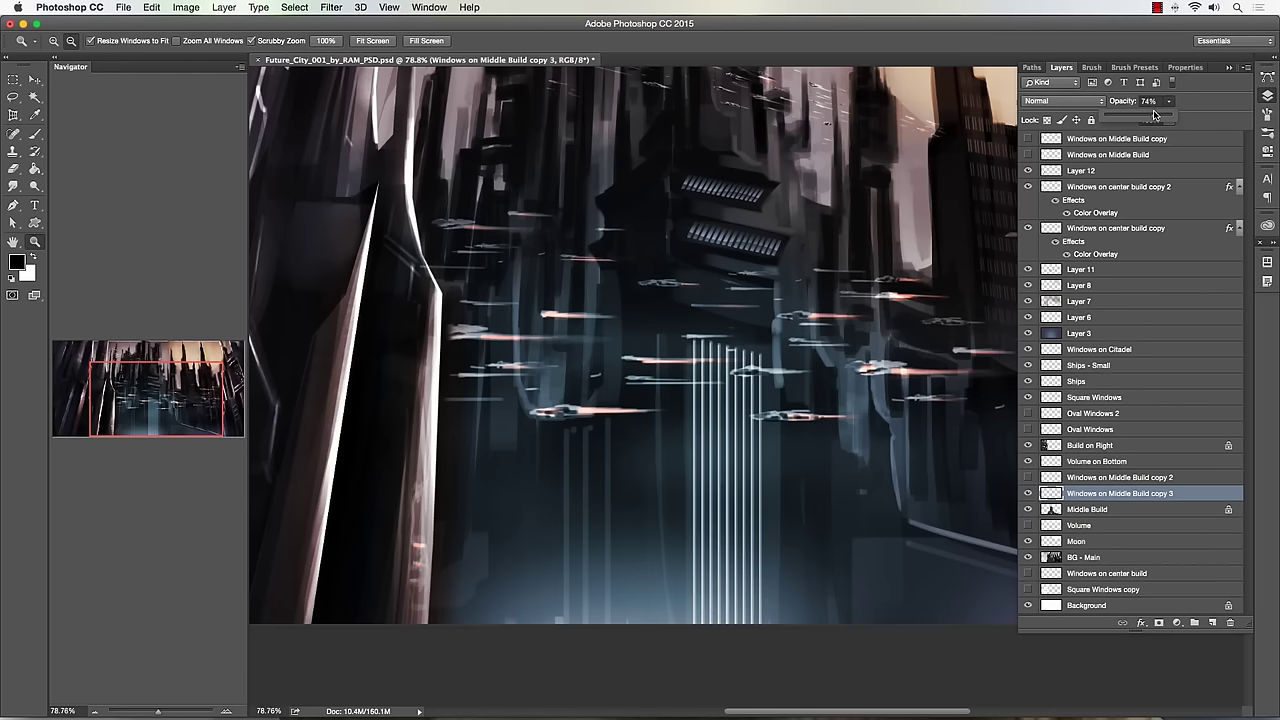
pyautogui.keyDown('alt'); pyautogui.click(816, 326); pyautogui.keyUp('alt')
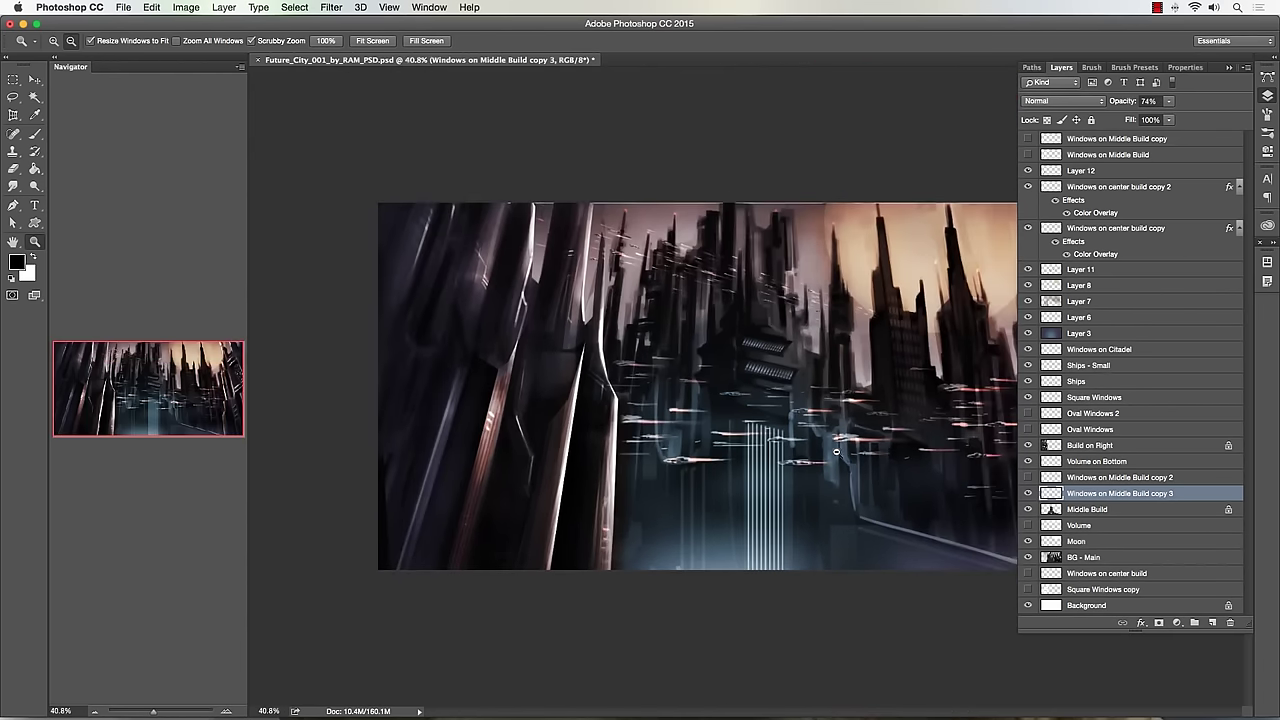
pyautogui.moveTo(836, 452); pyautogui.dragTo(789, 520)
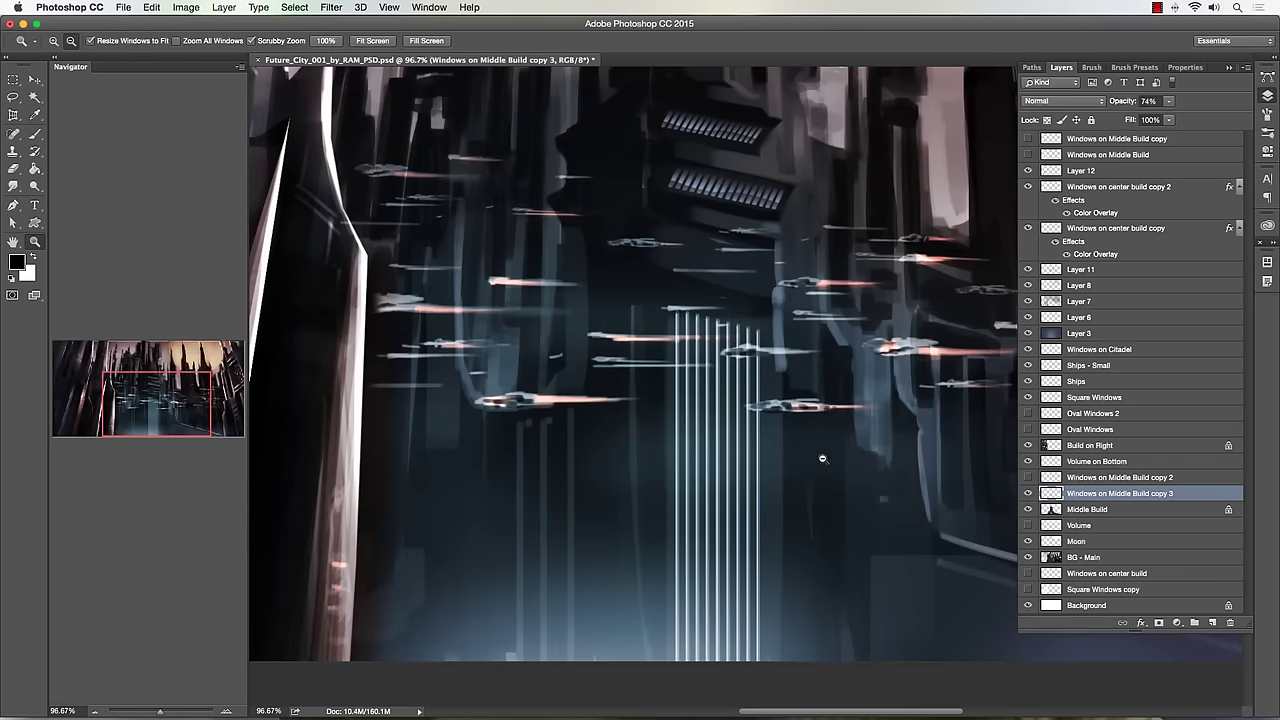
pyautogui.click(1168, 101)
pyautogui.moveTo(1172, 117); pyautogui.dragTo(1185, 117)
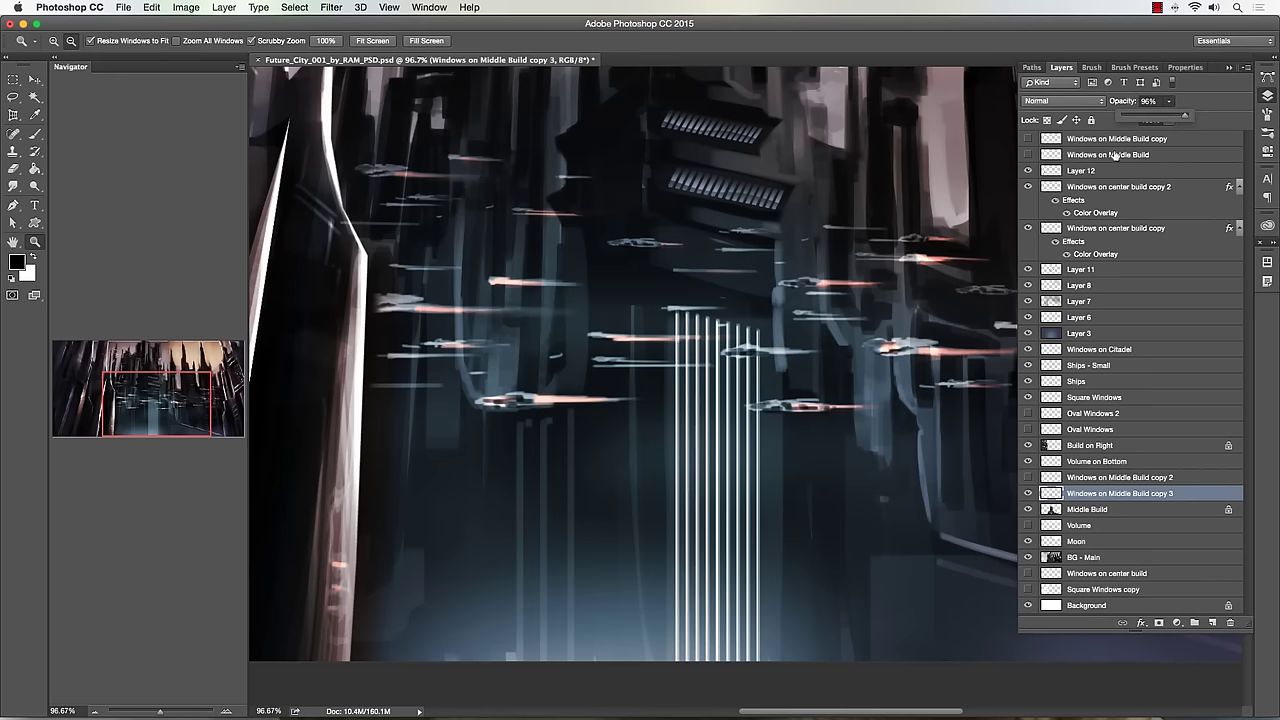
# - Add a Color Overlay to the line layer, trying orange and green before choosing pale blue 96d2e8
pyautogui.click(238, 8)
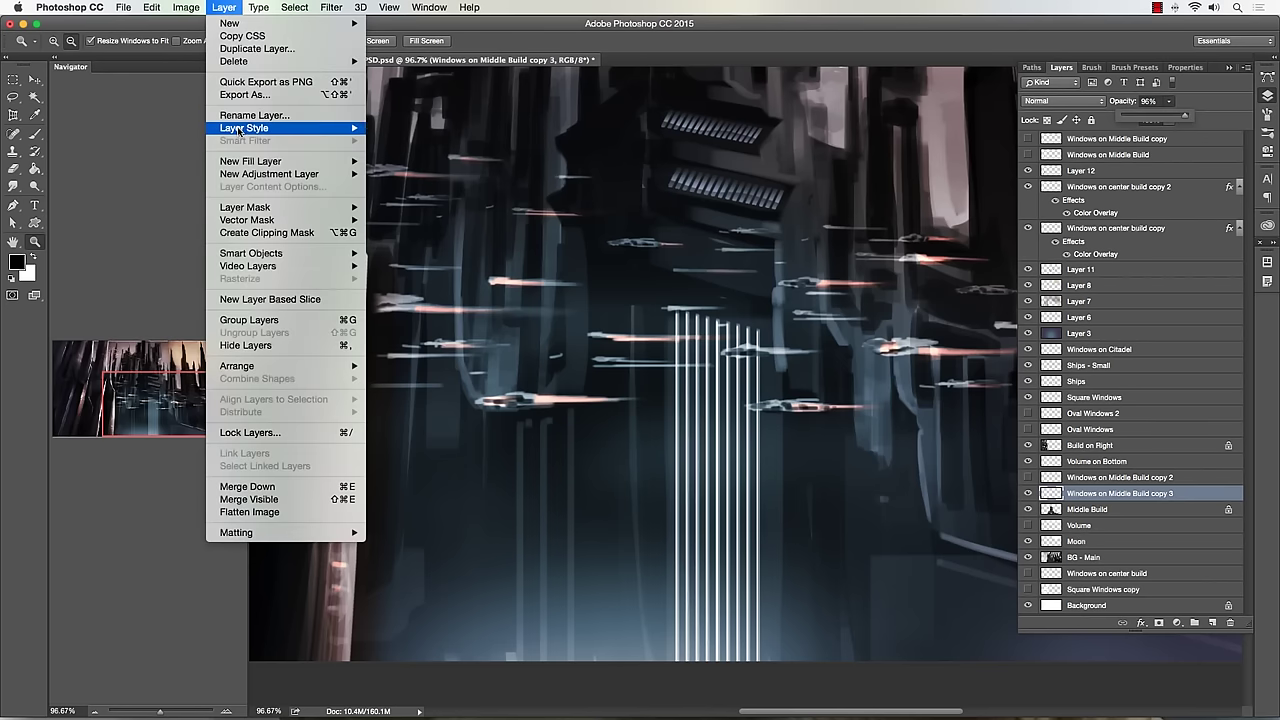
pyautogui.moveTo(242, 129)
pyautogui.click(415, 212)
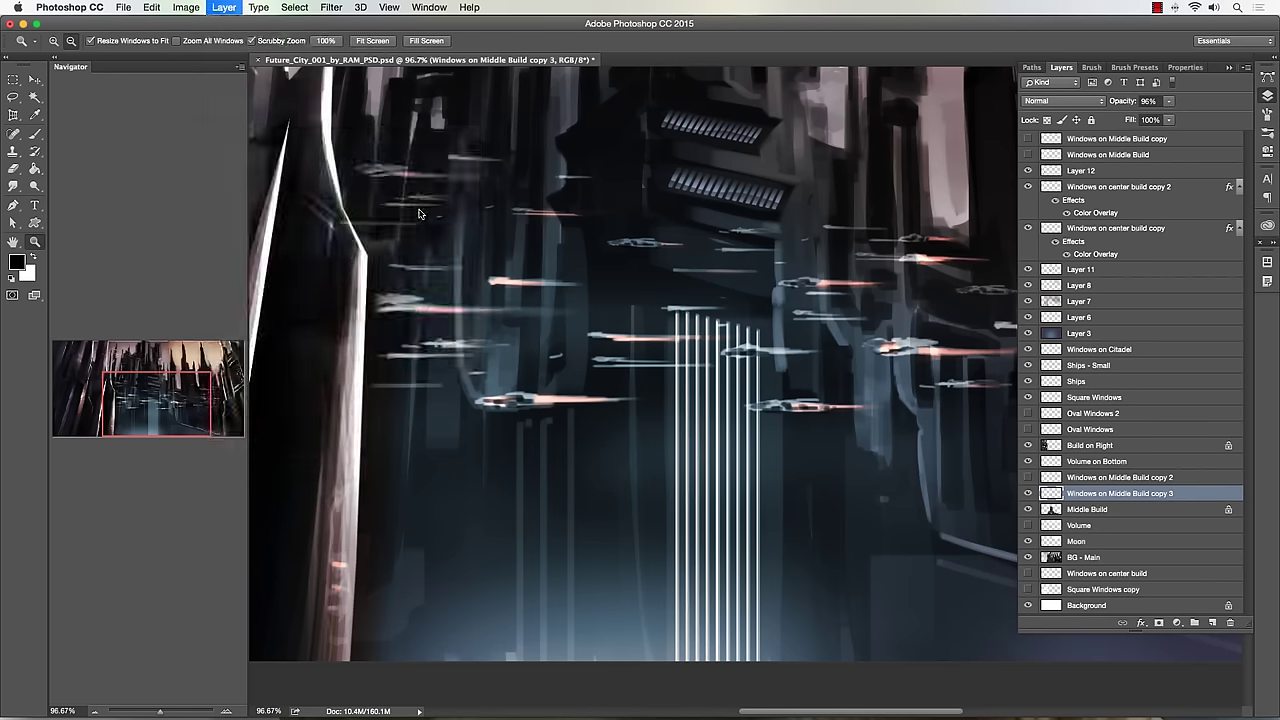
pyautogui.moveTo(487, 126); pyautogui.dragTo(412, 123)
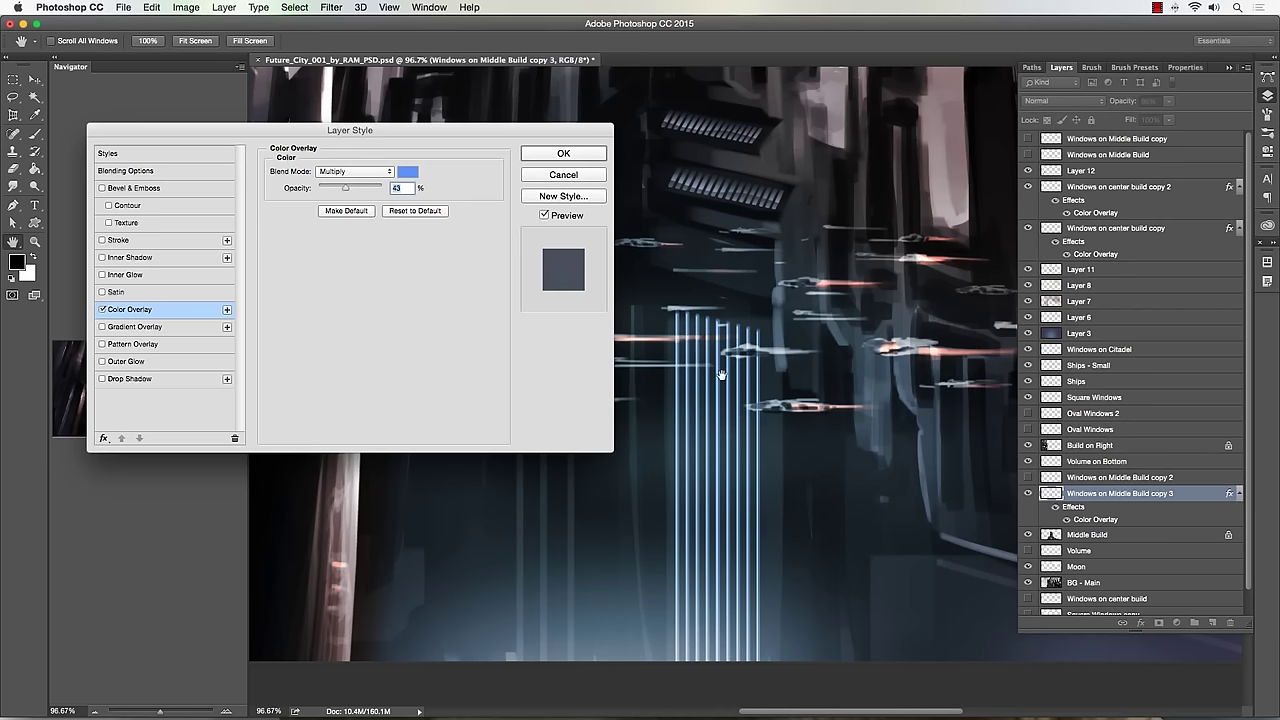
pyautogui.click(406, 174)
pyautogui.click(265, 270)
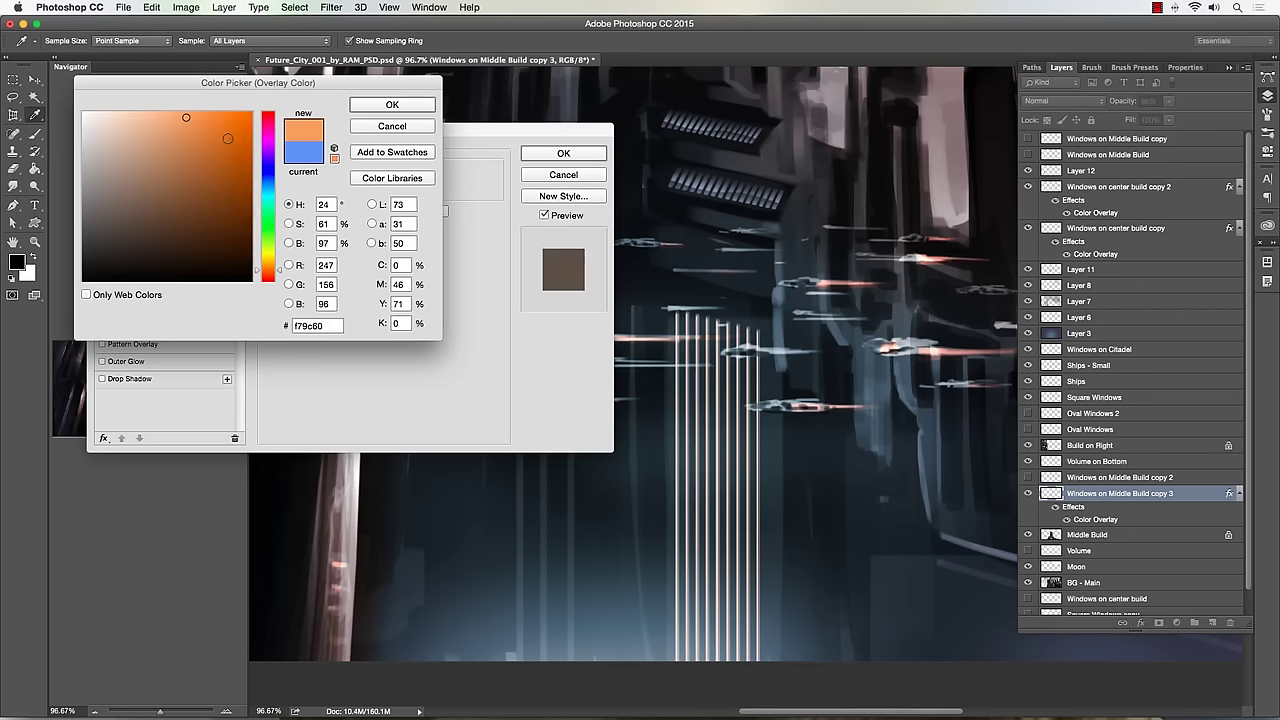
pyautogui.moveTo(204, 132)
pyautogui.mouseDown()
pyautogui.moveTo(178, 138)
pyautogui.moveTo(180, 119)
pyautogui.mouseUp()
pyautogui.click(269, 226)
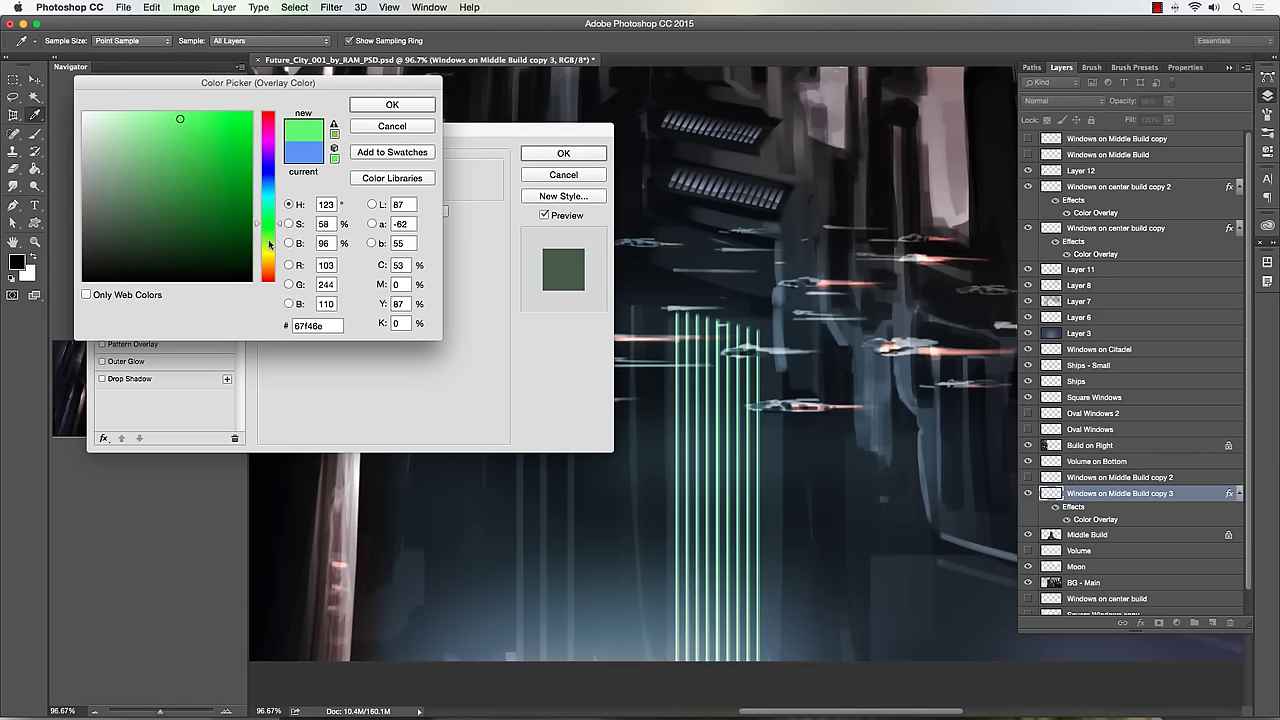
pyautogui.moveTo(269, 243)
pyautogui.mouseDown()
pyautogui.moveTo(270, 255)
pyautogui.moveTo(273, 172)
pyautogui.moveTo(269, 189)
pyautogui.mouseUp()
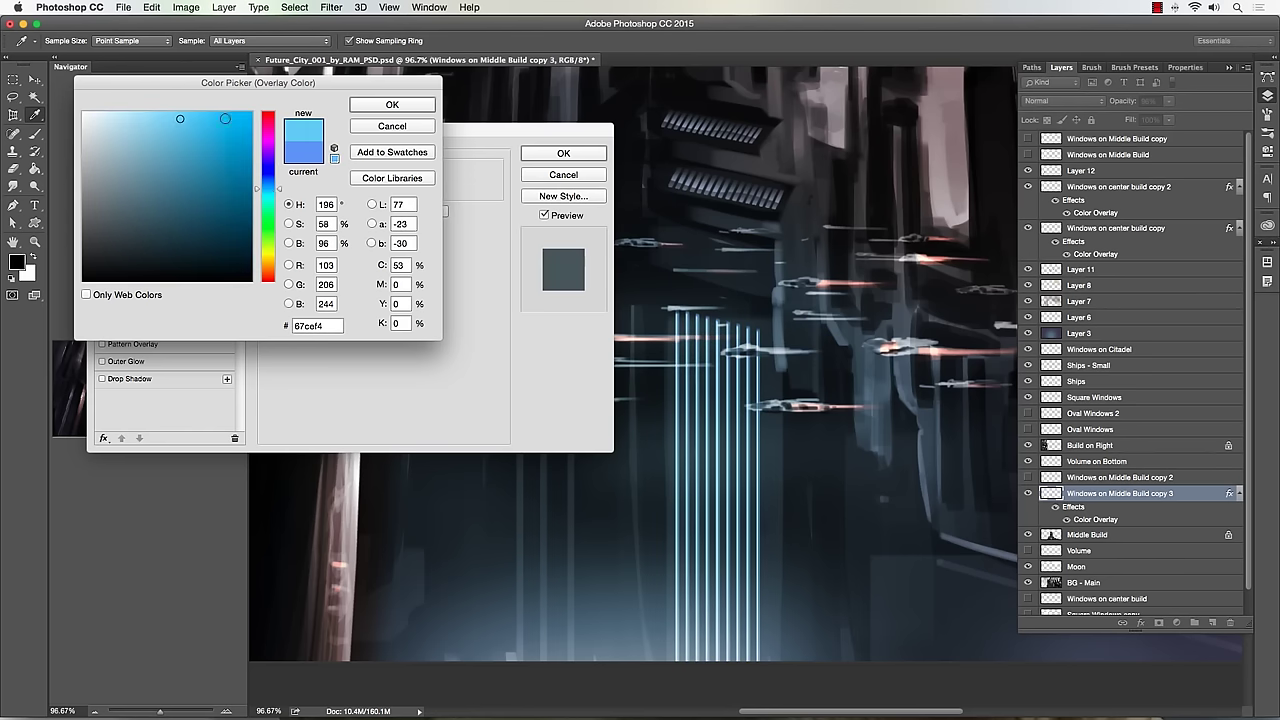
pyautogui.click(143, 129)
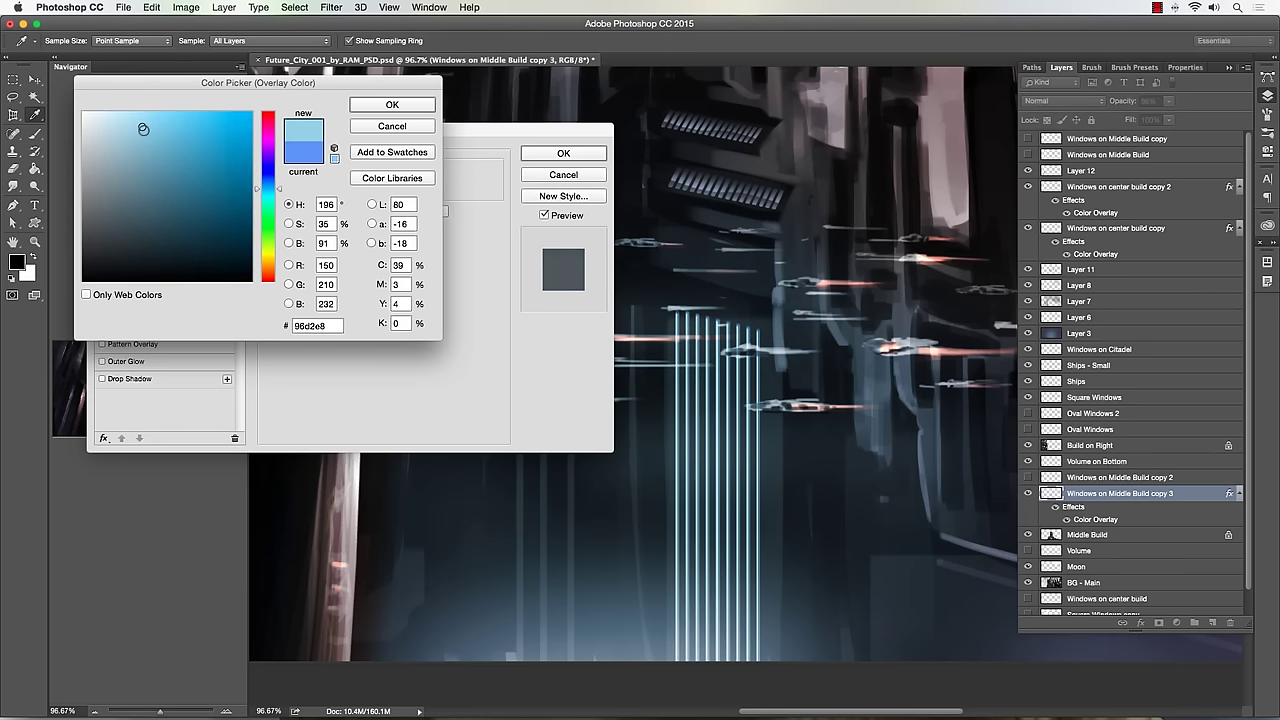
pyautogui.click(364, 106)
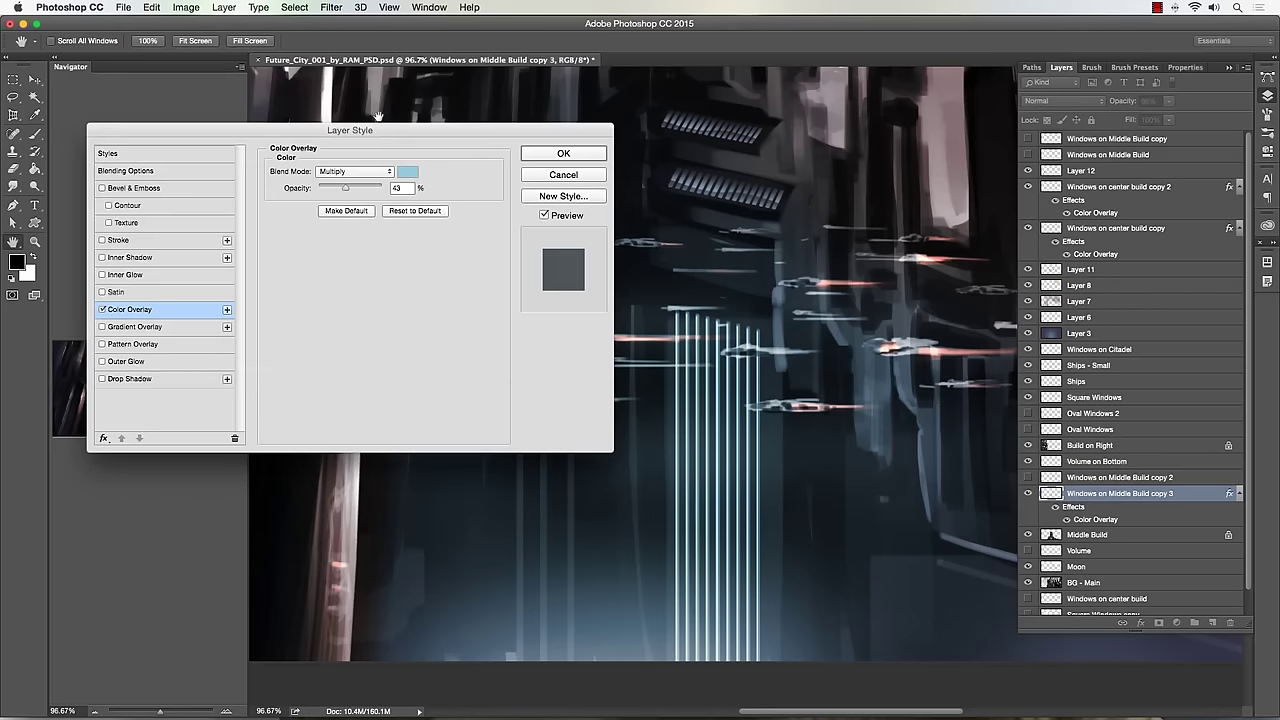
# - Try Screen for the Color Overlay, return it to Multiply, and apply it at 32% opacity
pyautogui.click(361, 172)
pyautogui.click(333, 235)
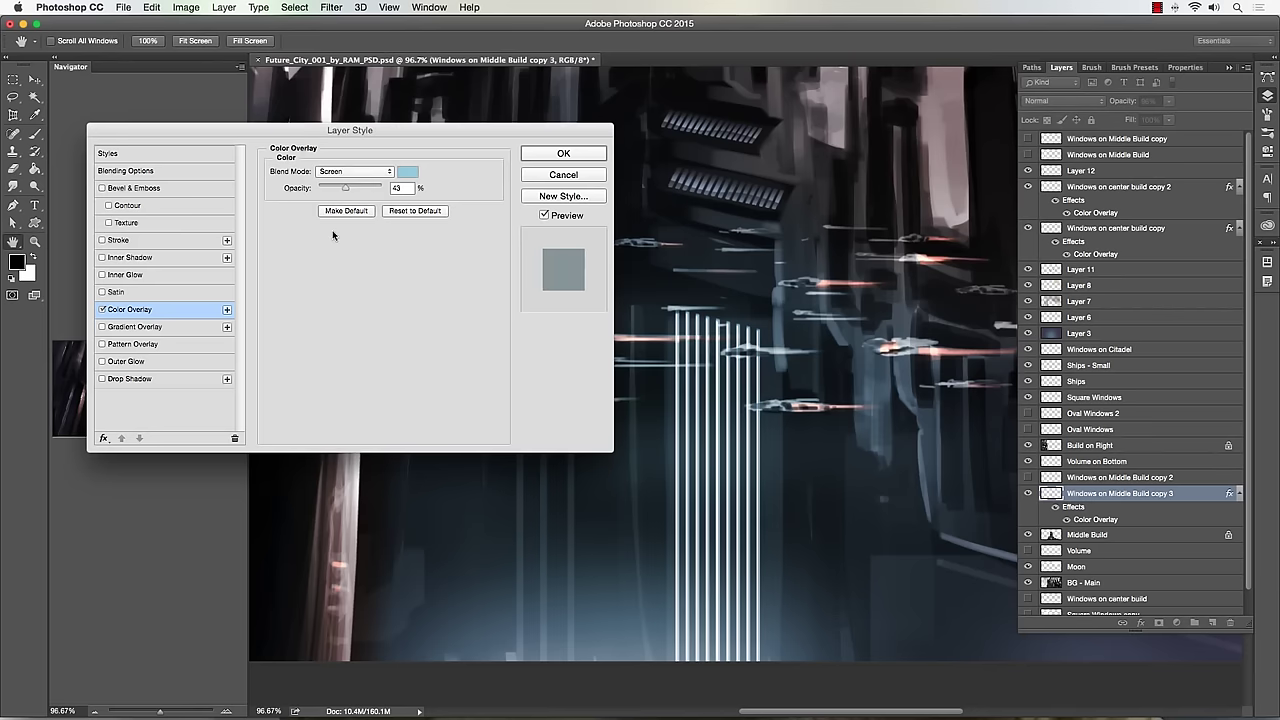
pyautogui.click(353, 172)
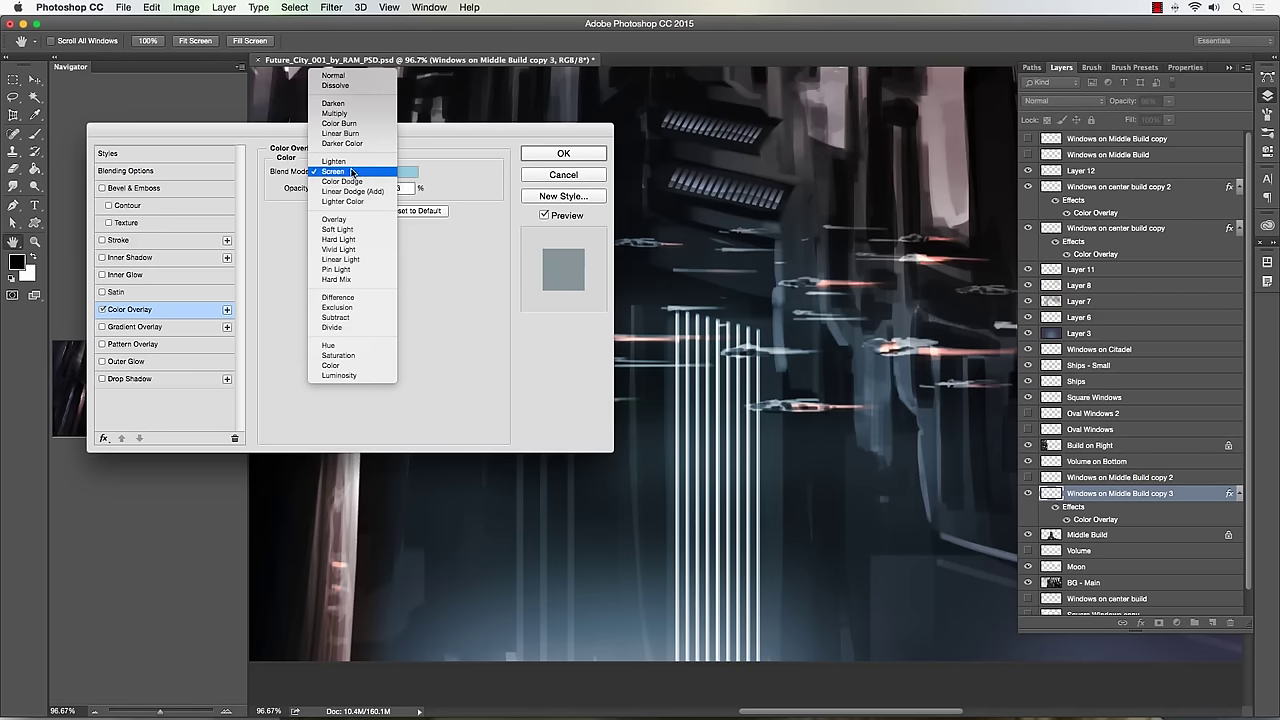
pyautogui.click(357, 117)
pyautogui.moveTo(341, 188); pyautogui.dragTo(339, 188)
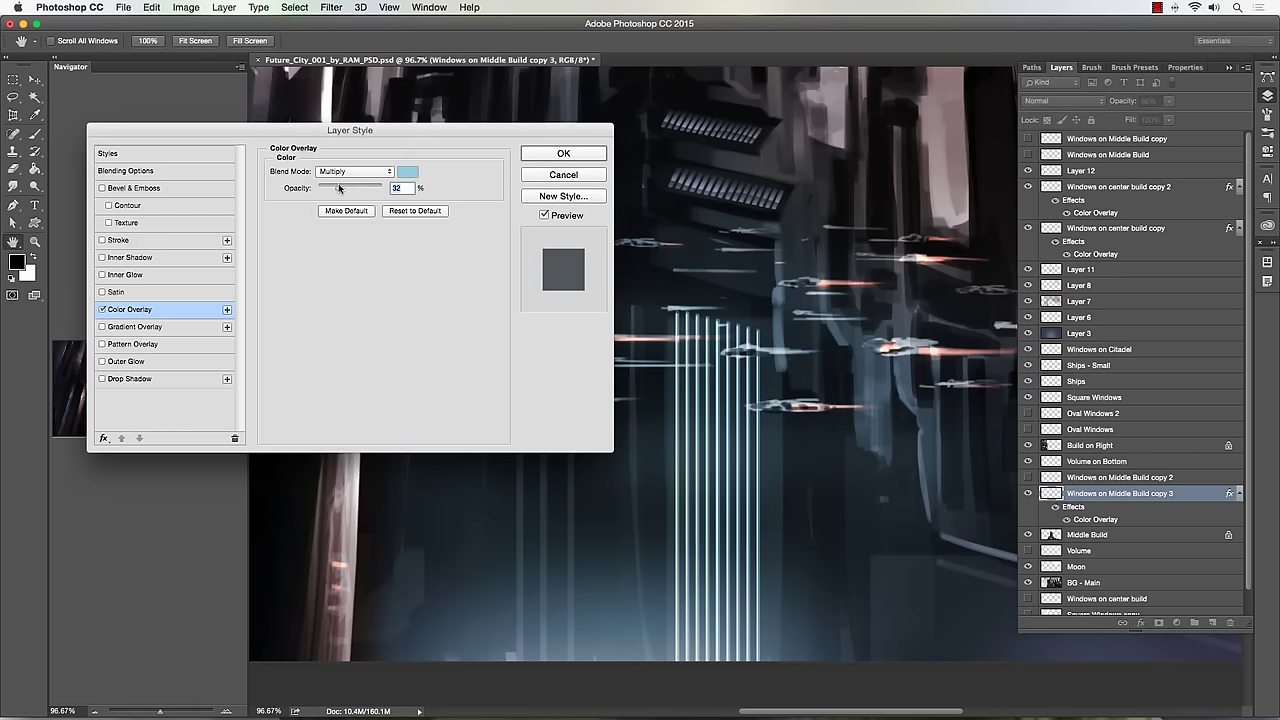
pyautogui.click(542, 155)
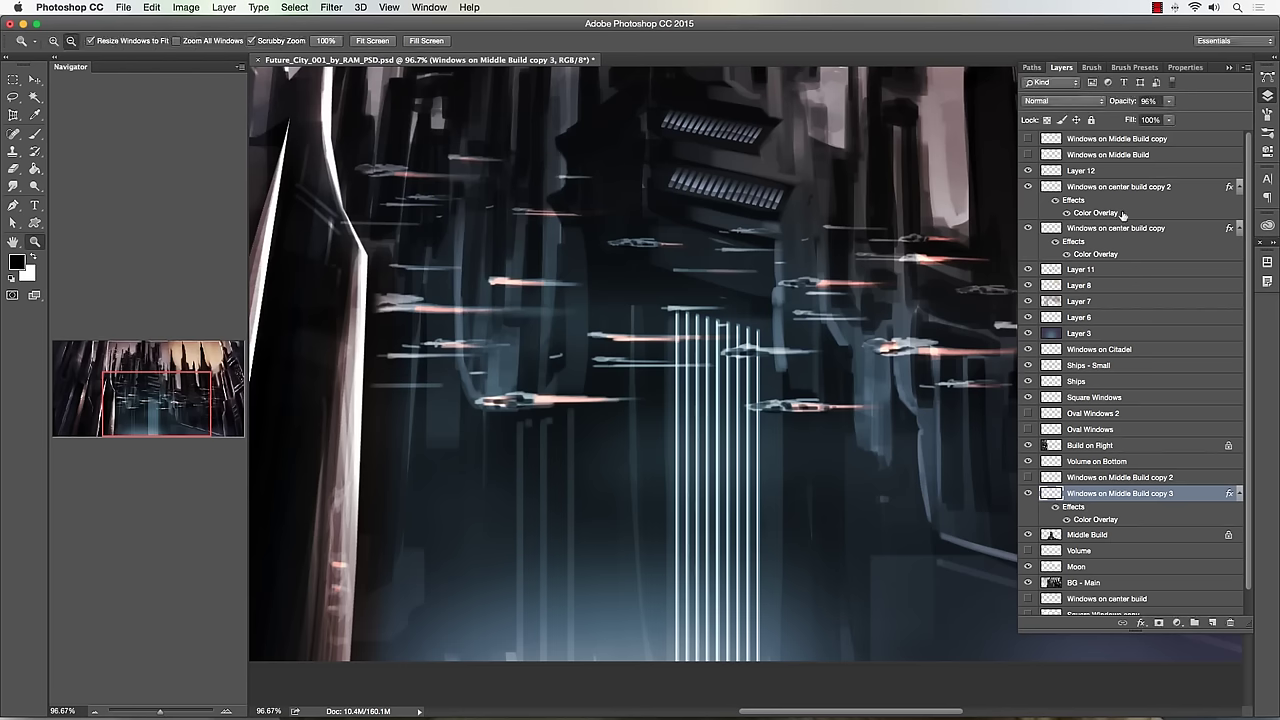
# - Reduce the line layer's opacity to 76% and check the lines against the unobstructed full painting
pyautogui.click(1169, 101)
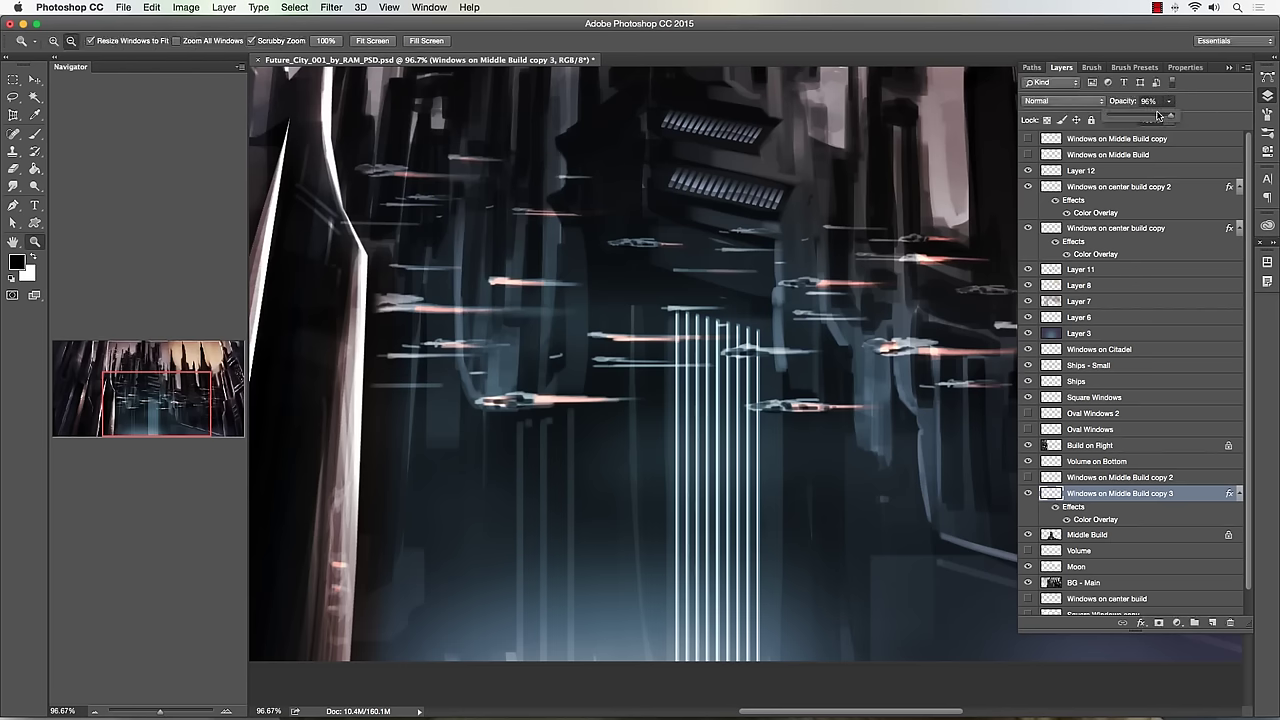
pyautogui.click(707, 367)
pyautogui.moveTo(663, 368); pyautogui.dragTo(518, 402)
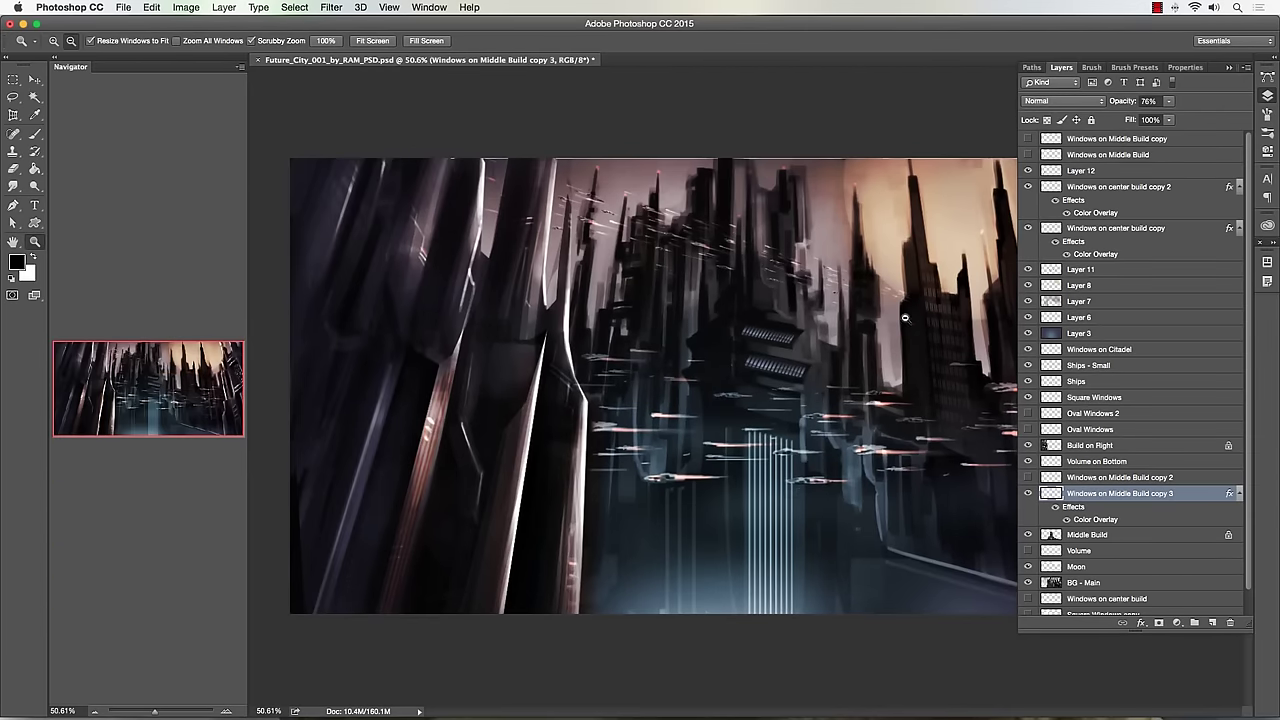
pyautogui.moveTo(937, 319)
pyautogui.mouseDown()
pyautogui.moveTo(987, 313)
pyautogui.moveTo(943, 323)
pyautogui.mouseUp()
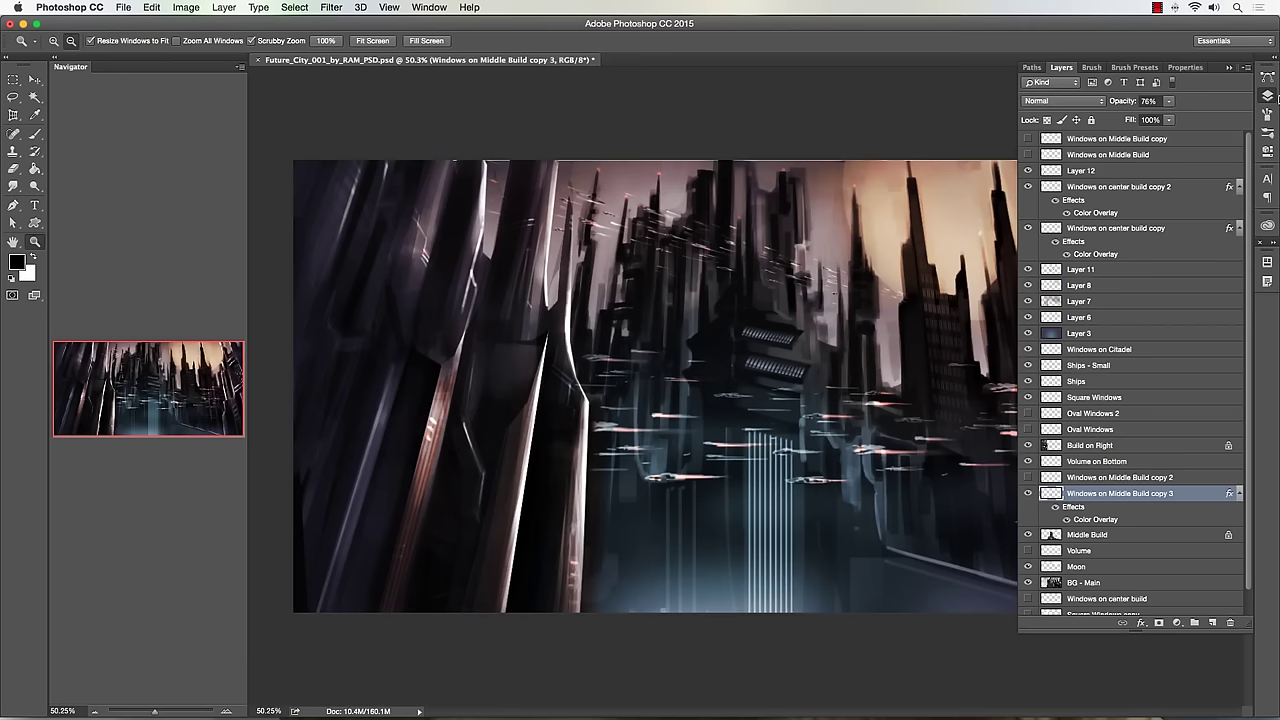
pyautogui.click(1271, 96)
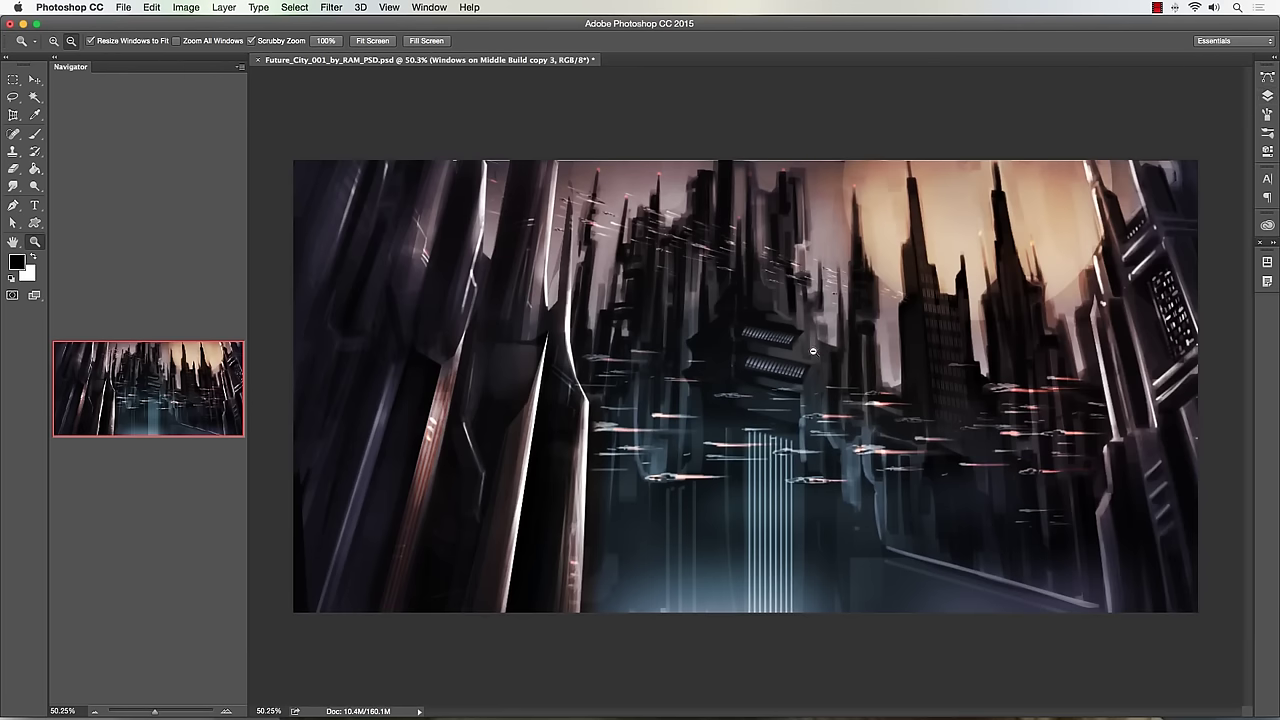